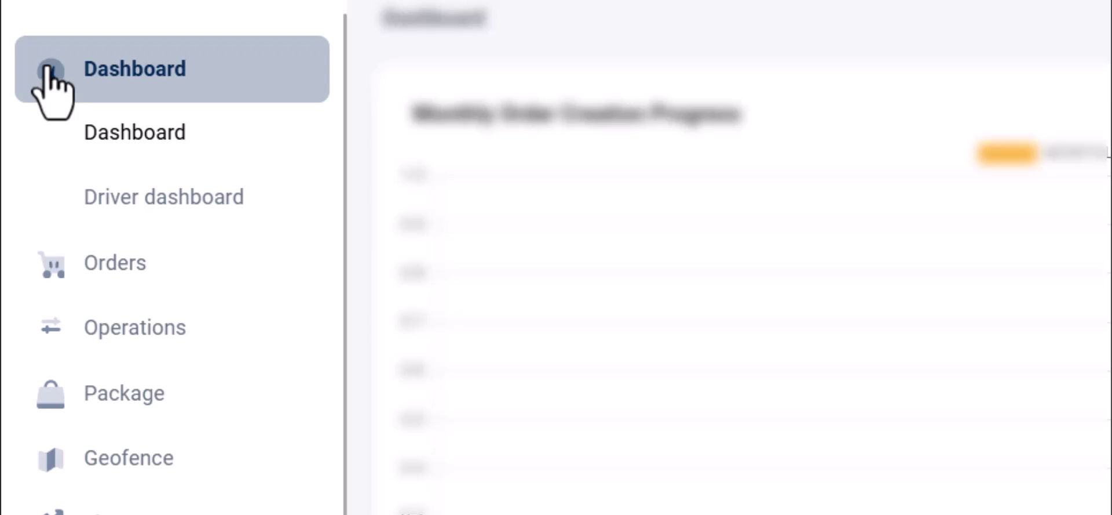
Collapse Dashboard, expand and collapse Orders and Operations, then expand Package to show its pages
left_click(52, 81)
scroll(52, 87, "down", 2)
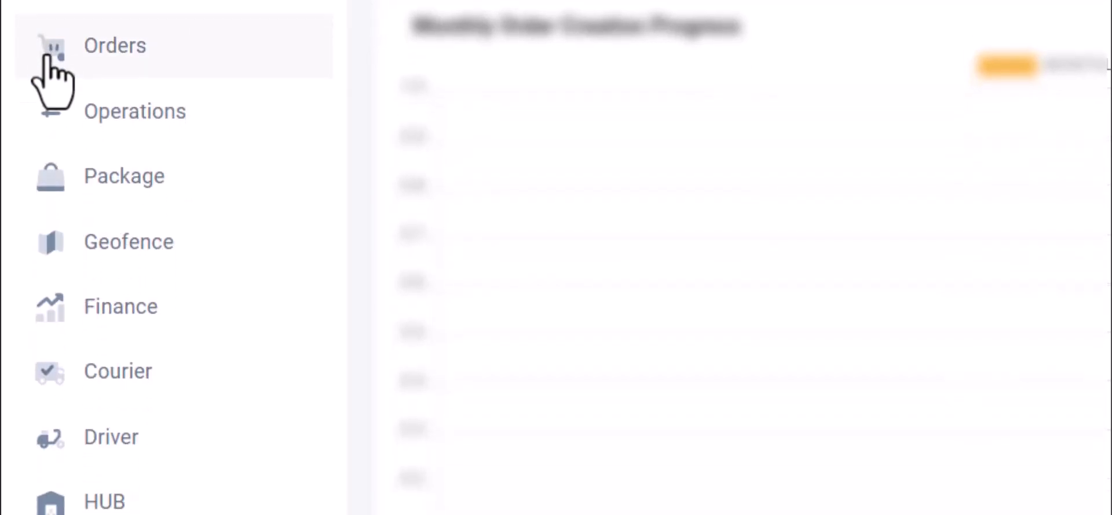
left_click(52, 58)
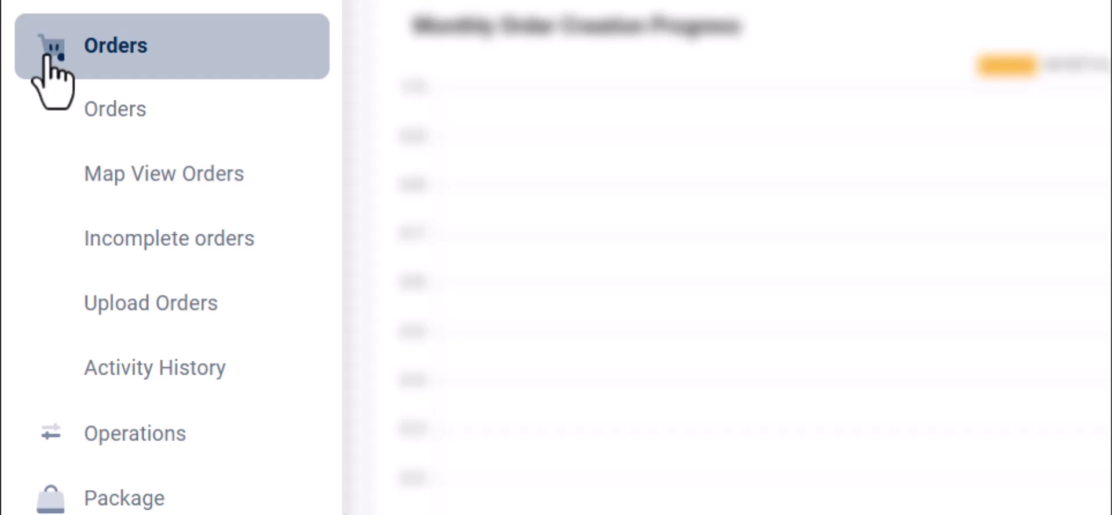
left_click(46, 58)
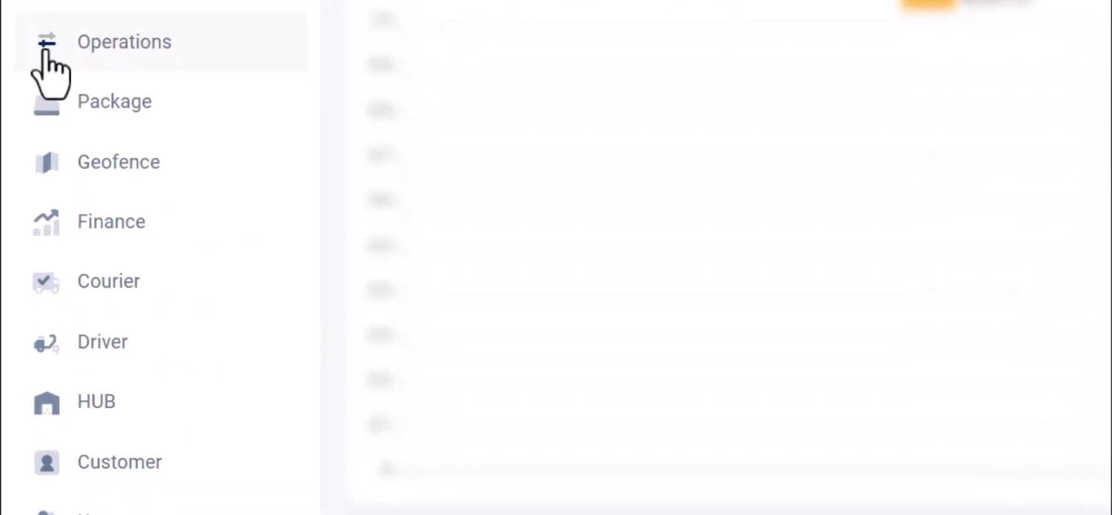
left_click(51, 433)
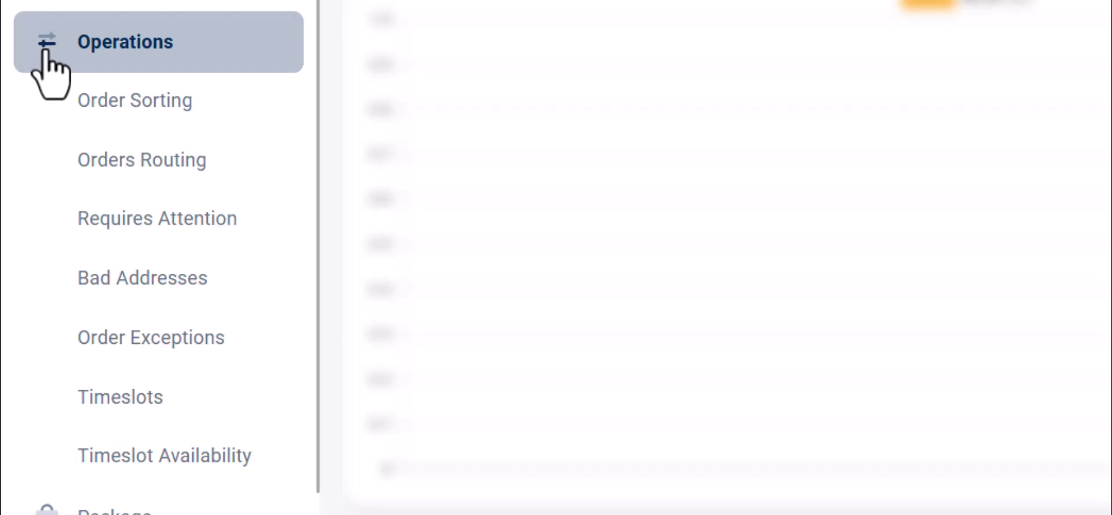
left_click(45, 52)
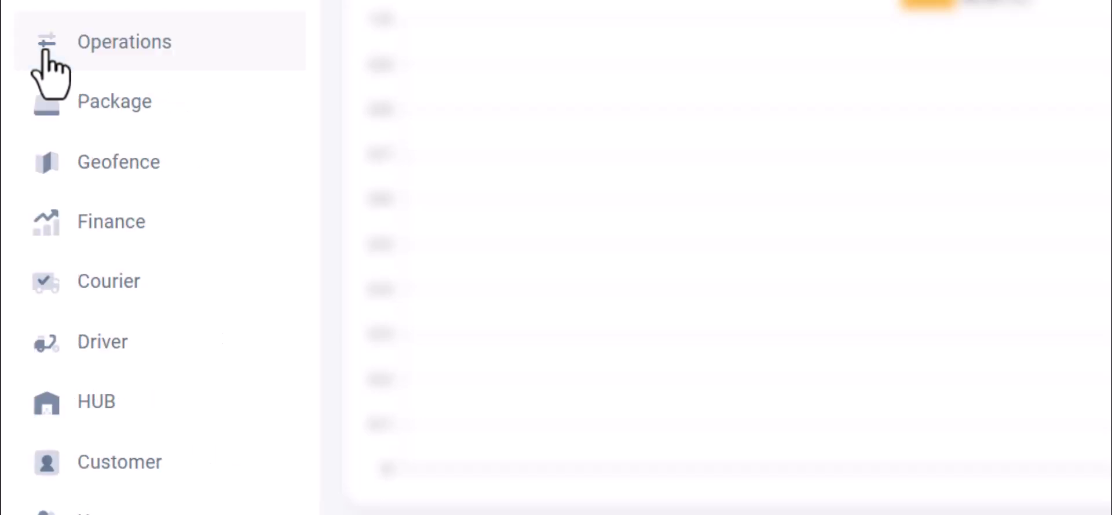
left_click(44, 109)
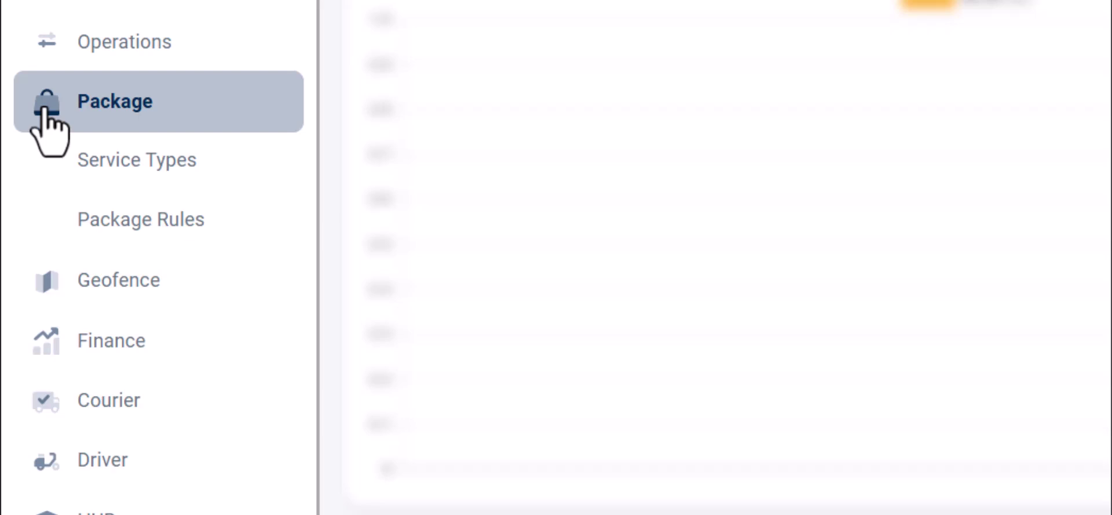
Collapse Package, then expand and collapse the Geofence and Finance sections
left_click(46, 116)
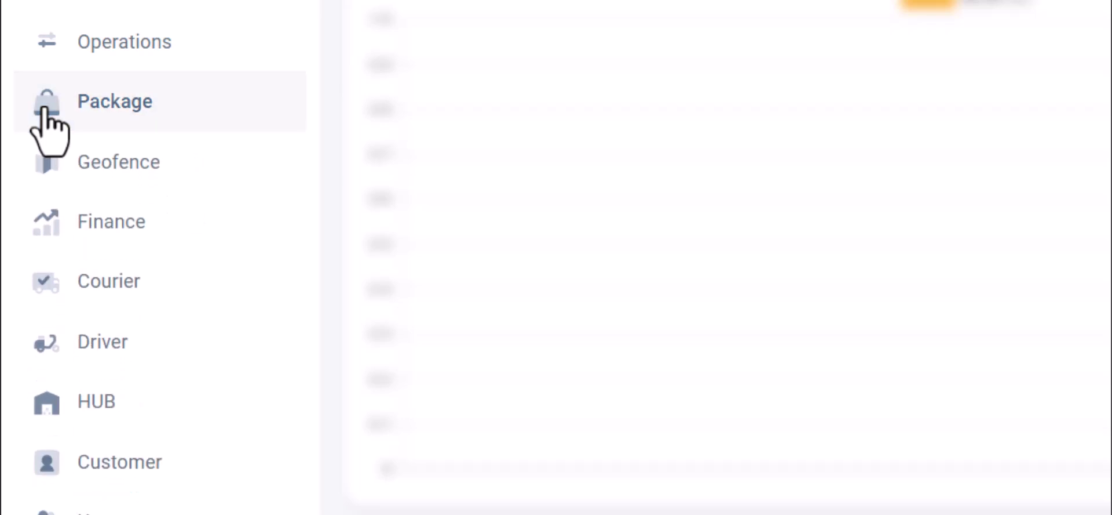
left_click(46, 162)
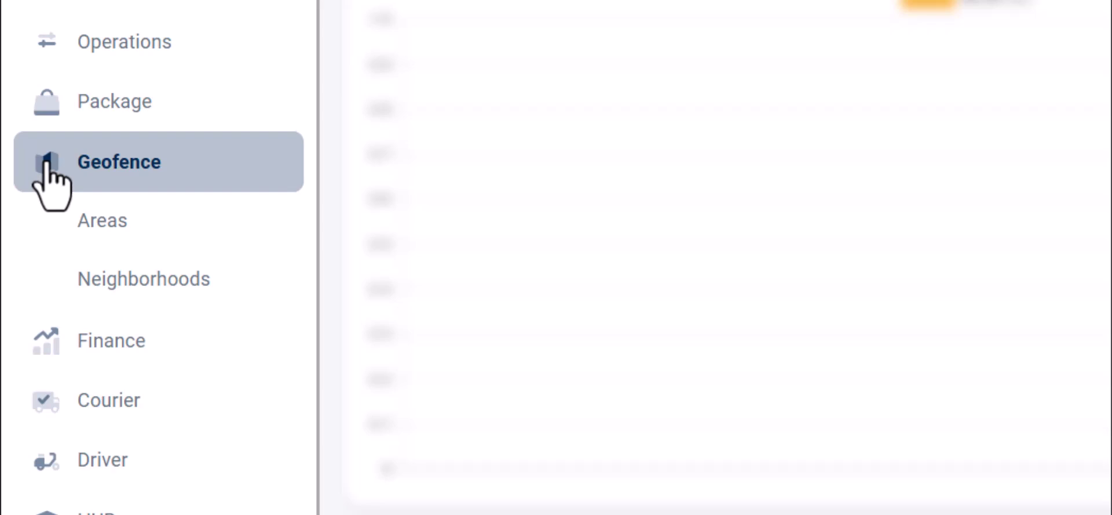
left_click(46, 163)
scroll(44, 105, "down", 3)
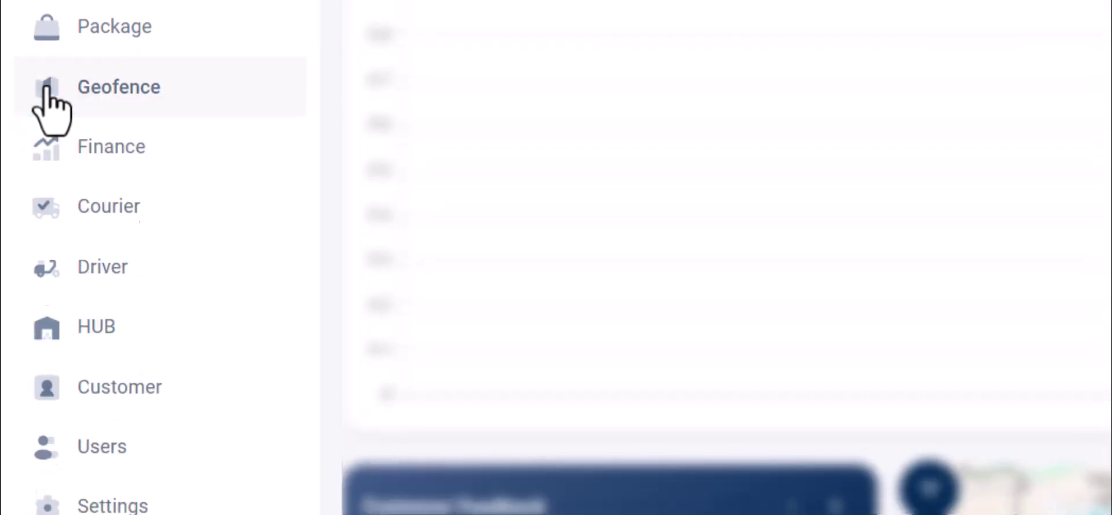
left_click(46, 52)
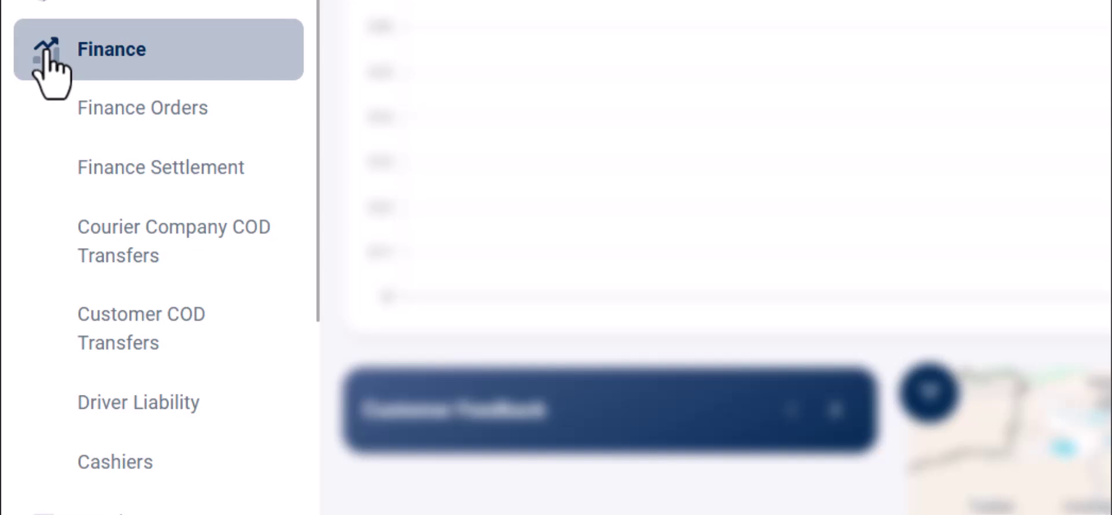
left_click(51, 51)
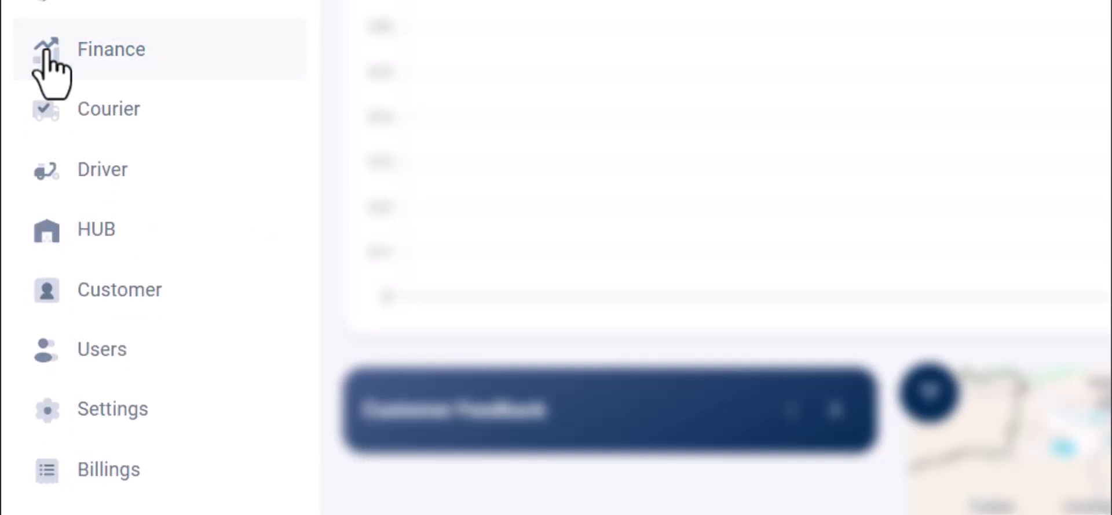
Expand and collapse the Courier, Driver and HUB sections in turn
left_click(42, 110)
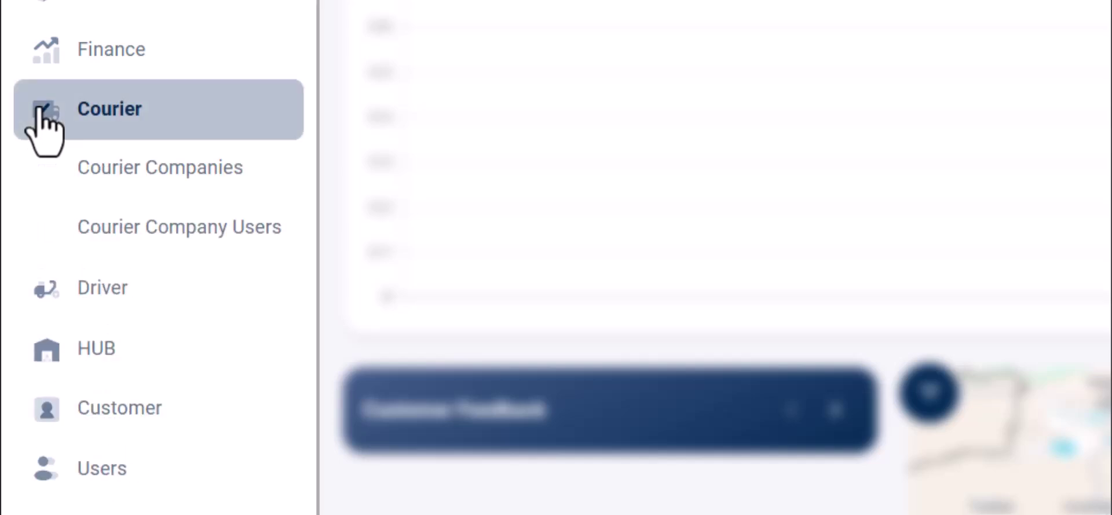
left_click(42, 116)
scroll(37, 155, "down", 1)
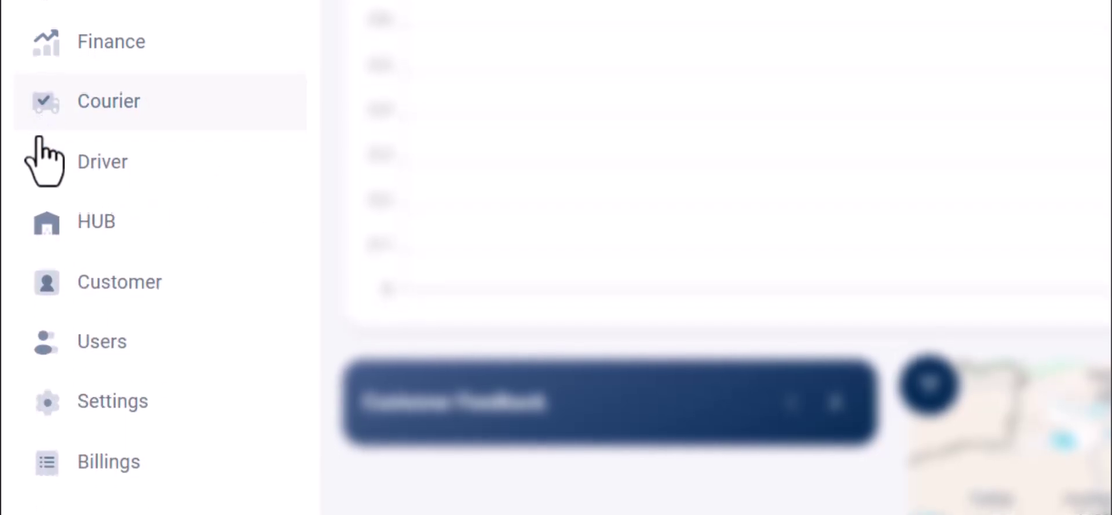
left_click(46, 162)
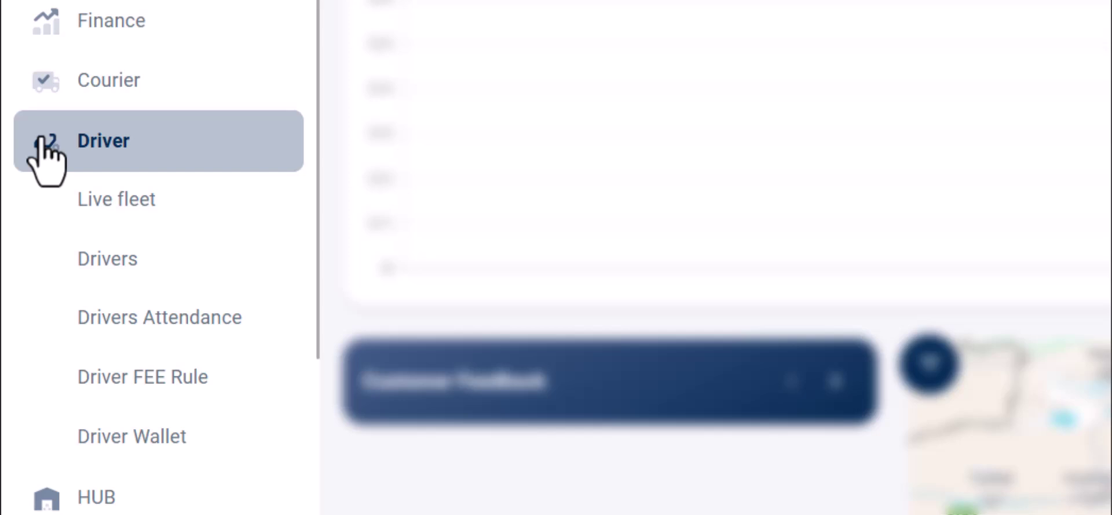
left_click(42, 139)
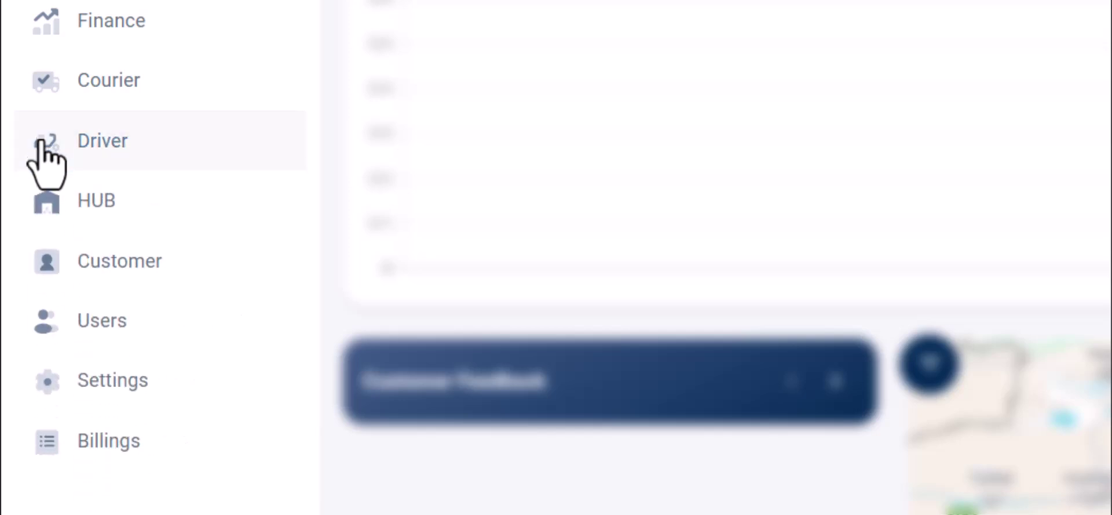
left_click(42, 198)
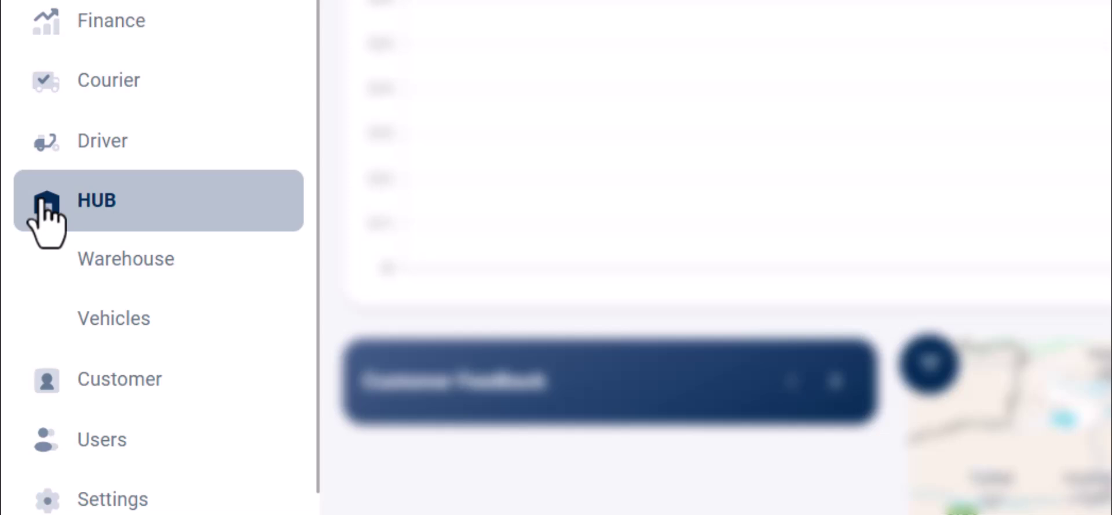
left_click(41, 203)
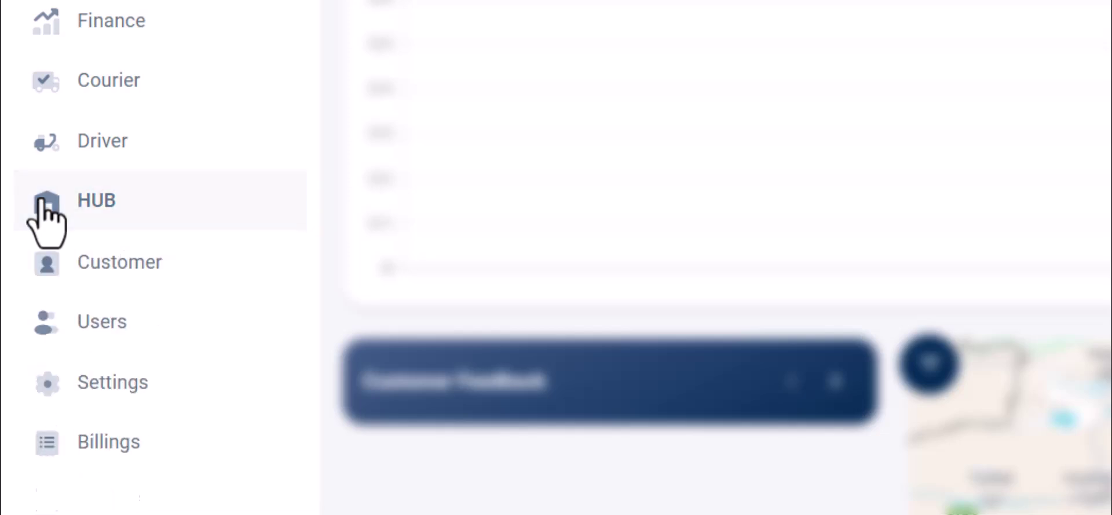
Expand and collapse the Customer, Users and Settings sections one after another
left_click(45, 269)
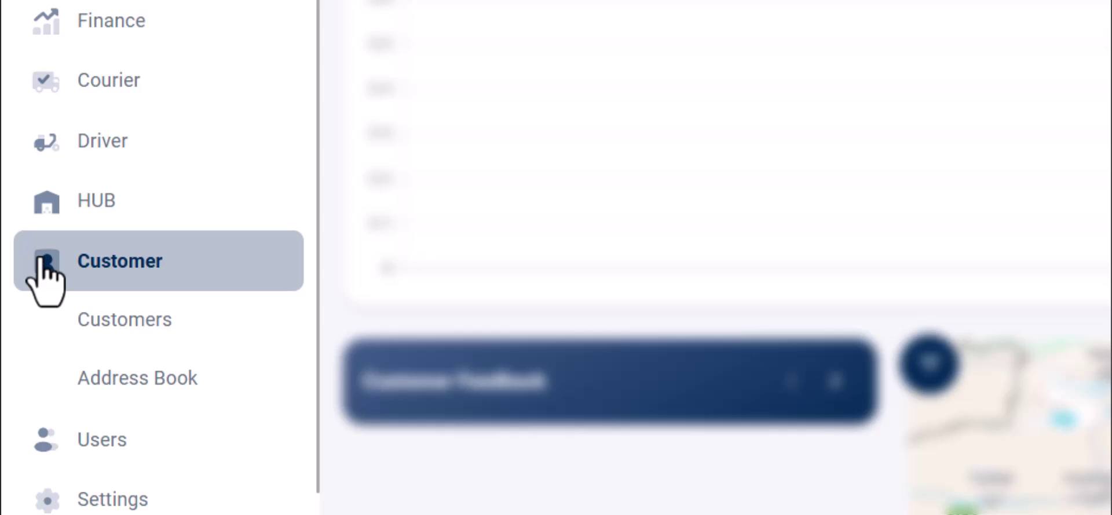
left_click(43, 264)
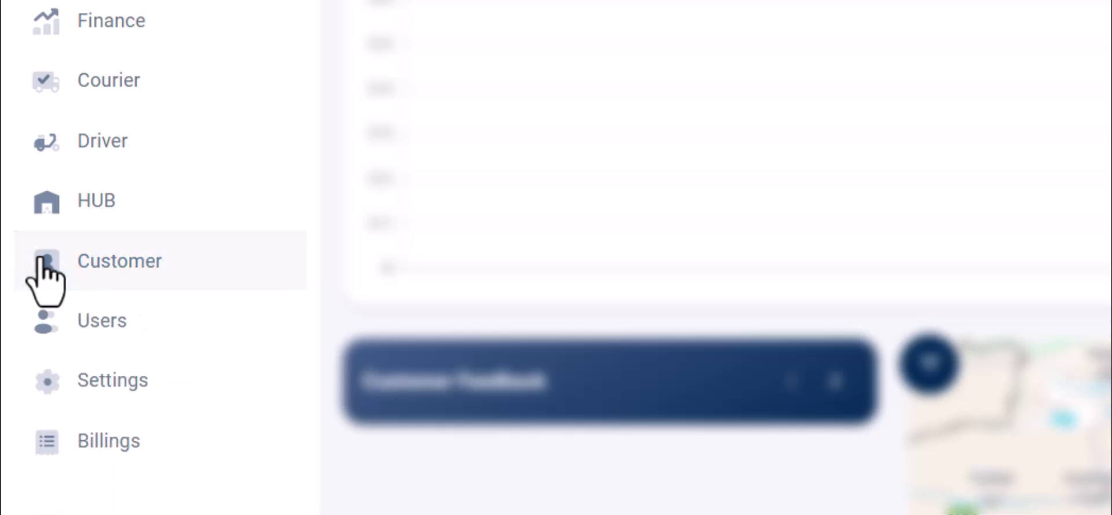
left_click(44, 318)
scroll(44, 316, "down", 2)
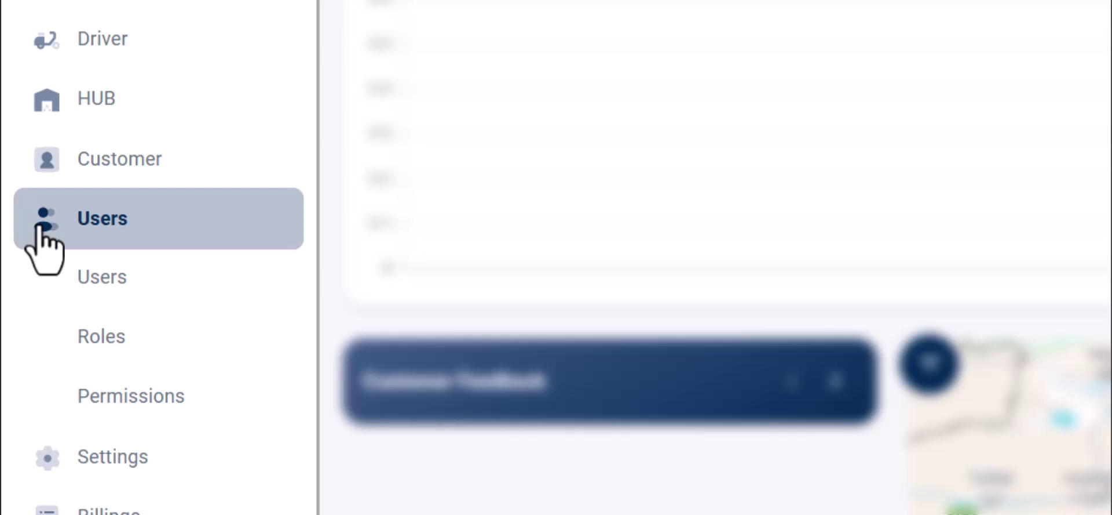
left_click(40, 227)
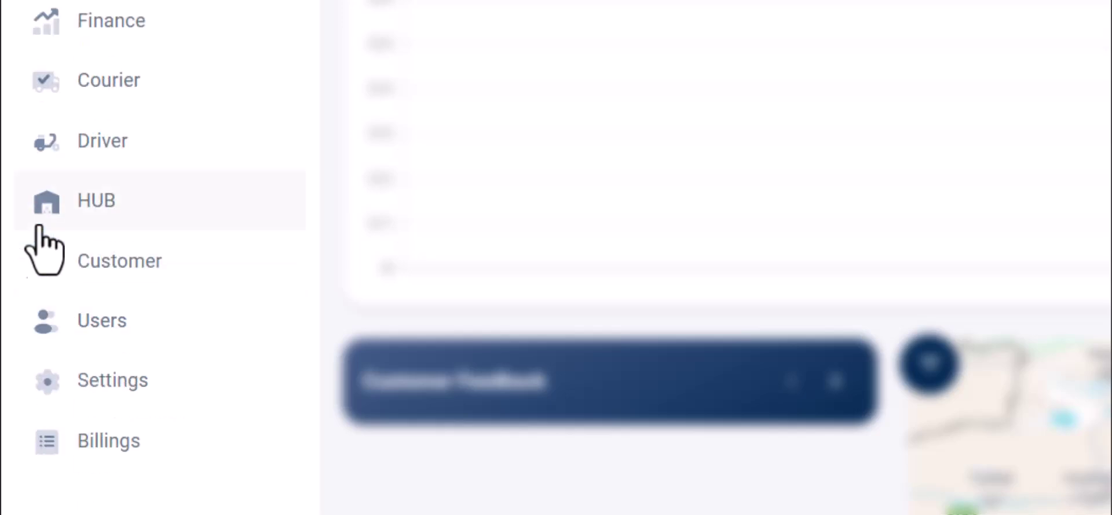
left_click(42, 379)
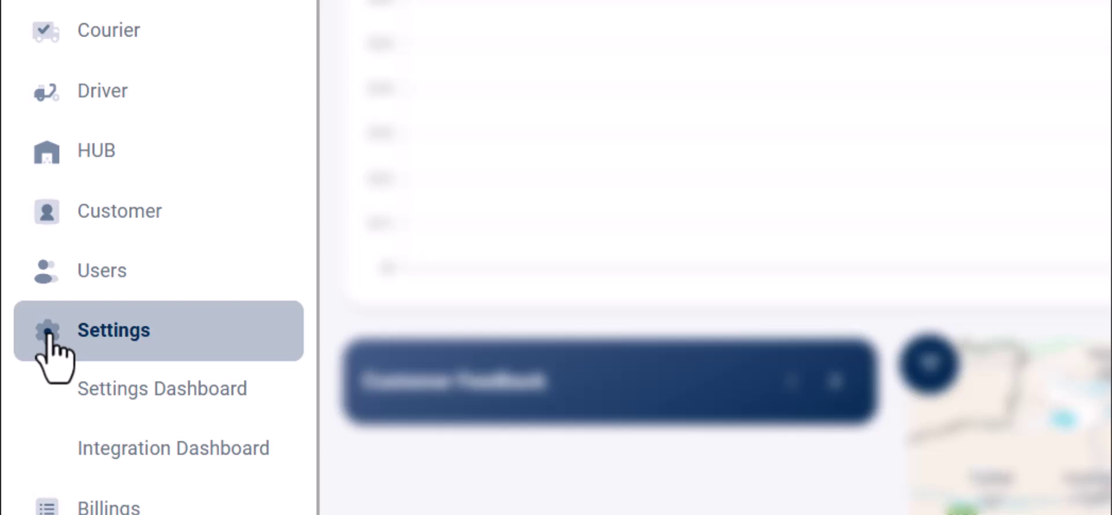
left_click(49, 339)
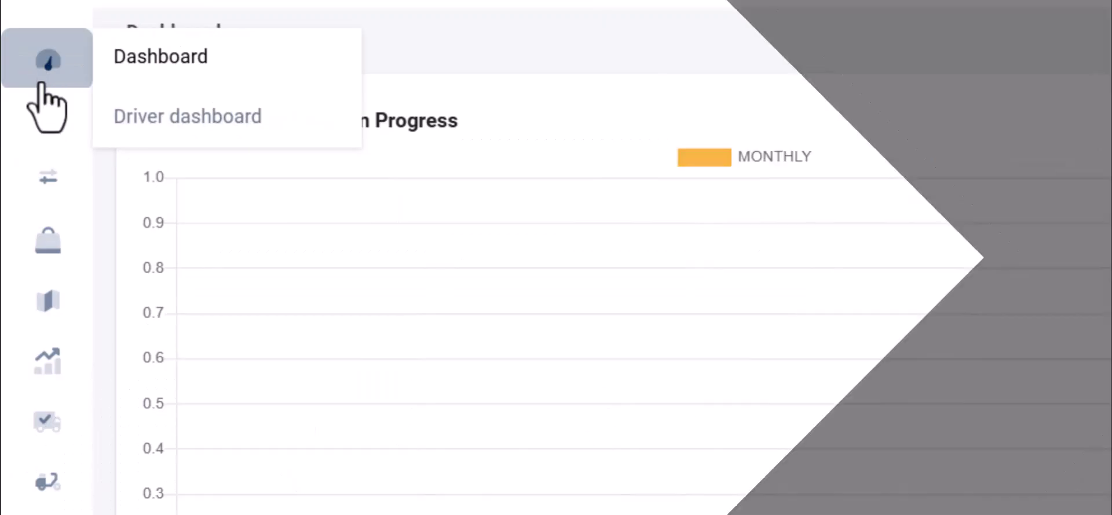
Under Courier > Courier Companies, submit the Create Courier Company form for Wing Express
mouse_move(41, 138)
mouse_move(41, 307)
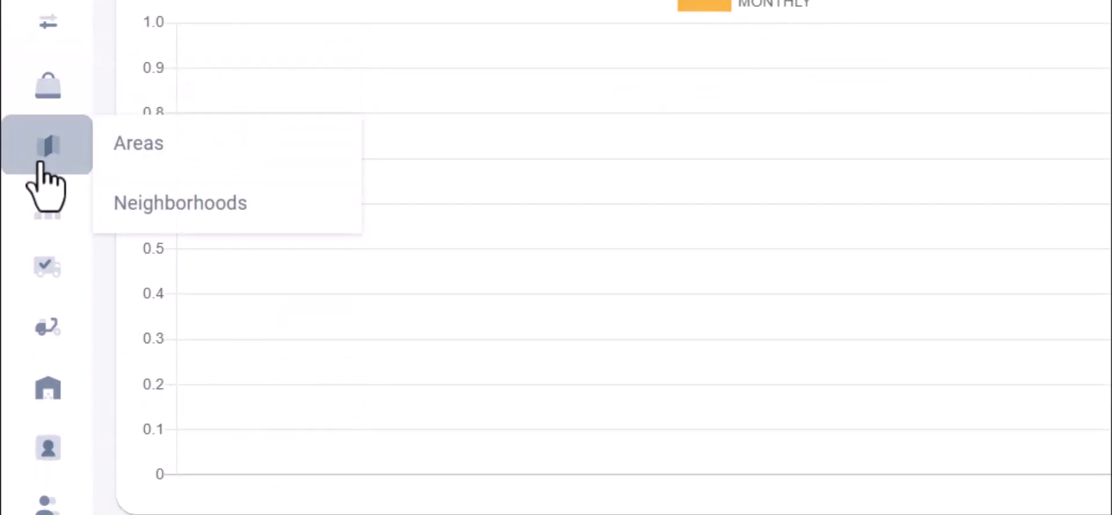
mouse_move(40, 272)
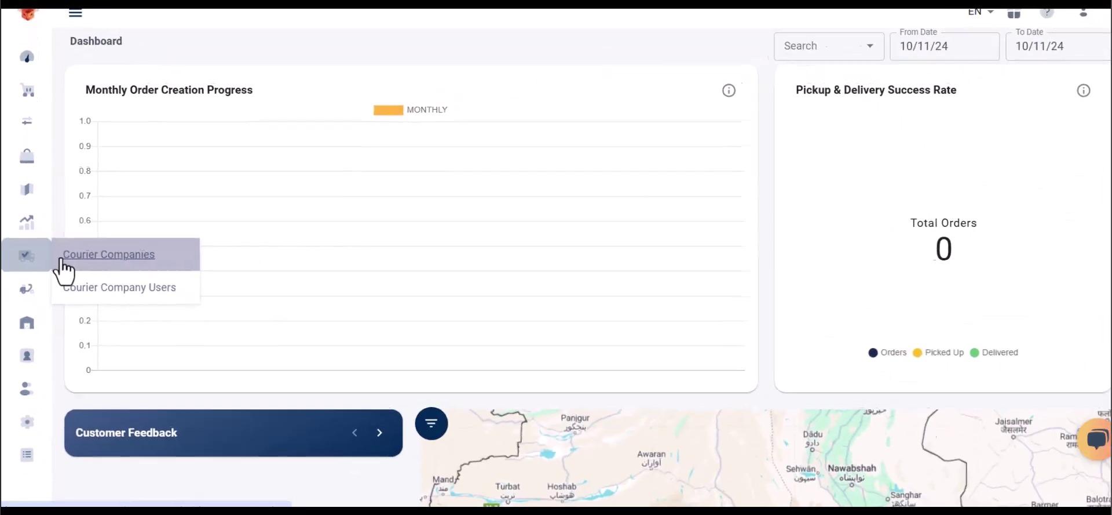
left_click(61, 259)
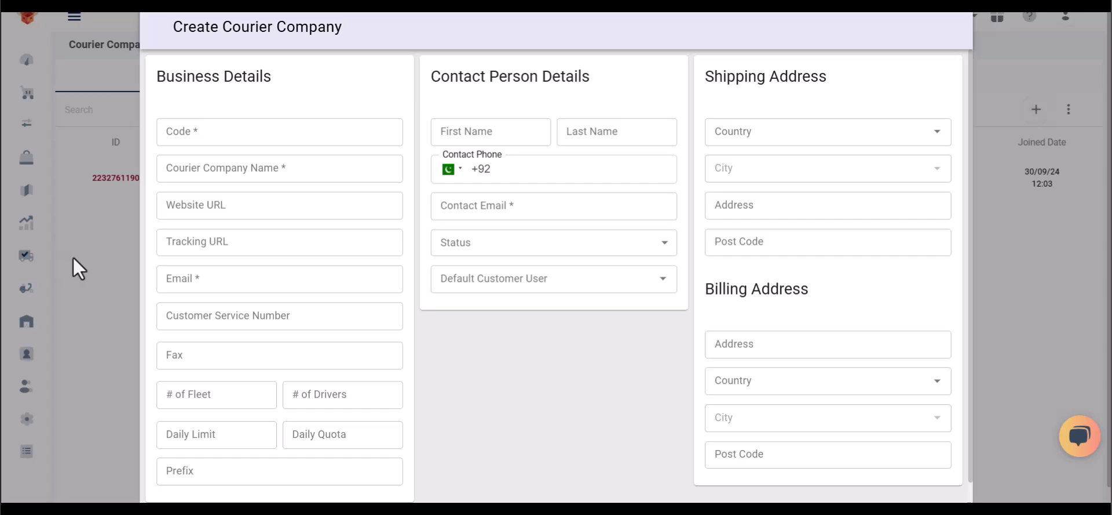
scroll(592, 387, "down", 1)
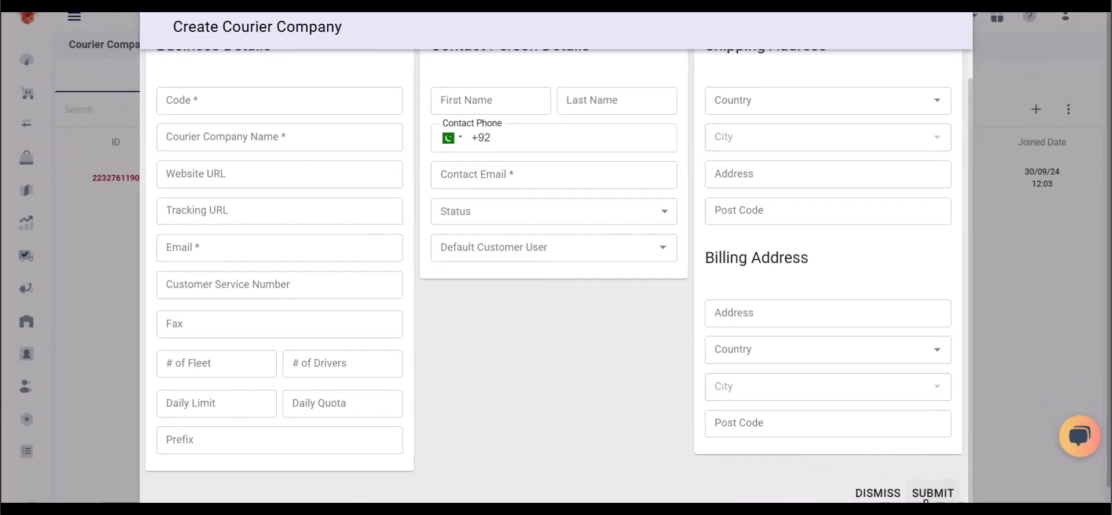
left_click(841, 481)
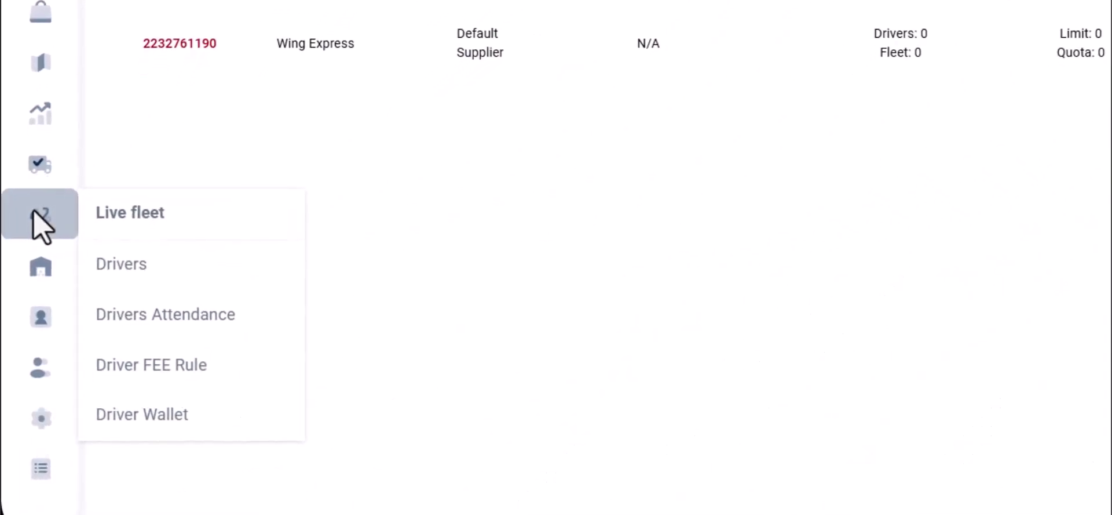
Start a new driver from the Drivers list and paste in the driver's email address
left_click(107, 255)
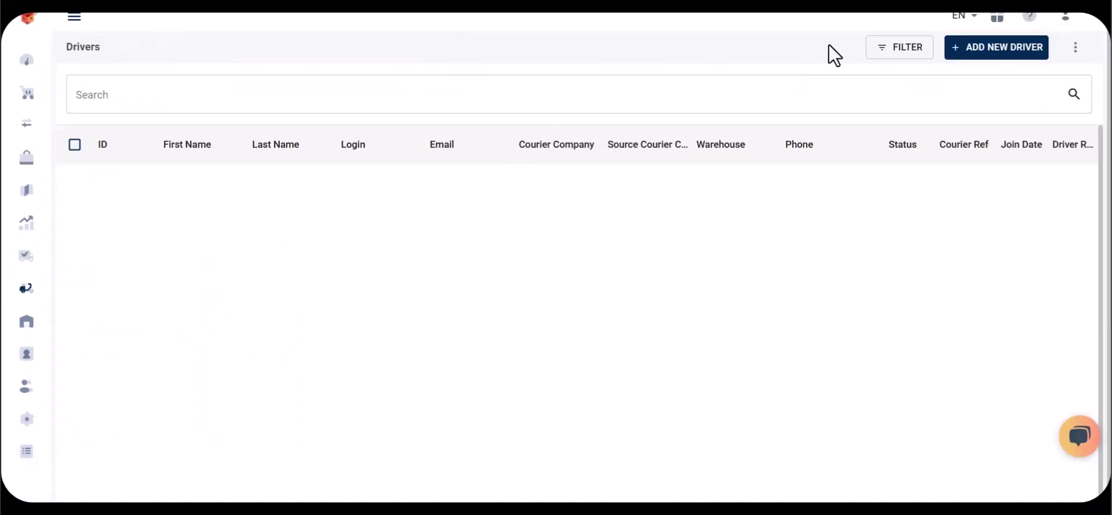
left_click(987, 49)
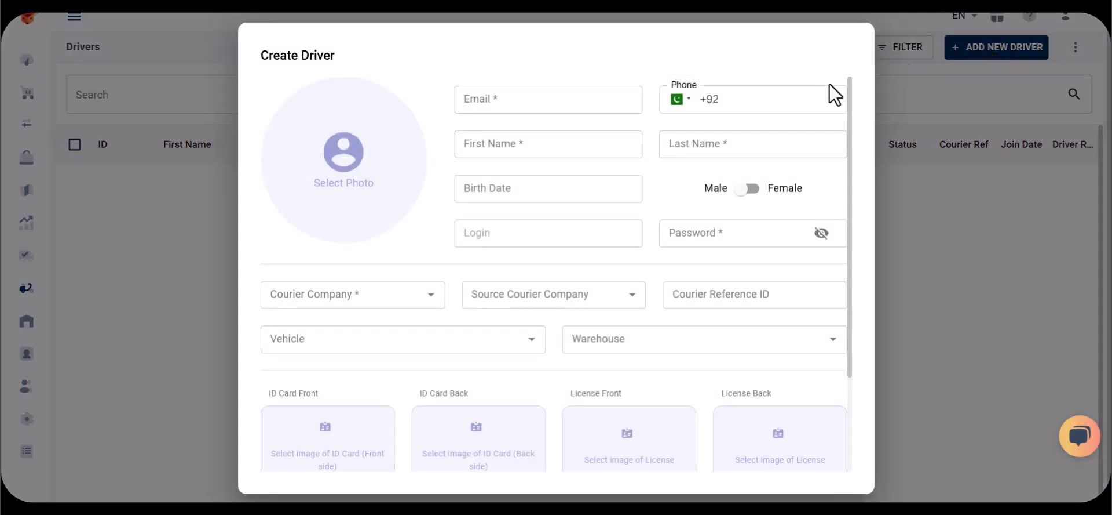
left_click(623, 97)
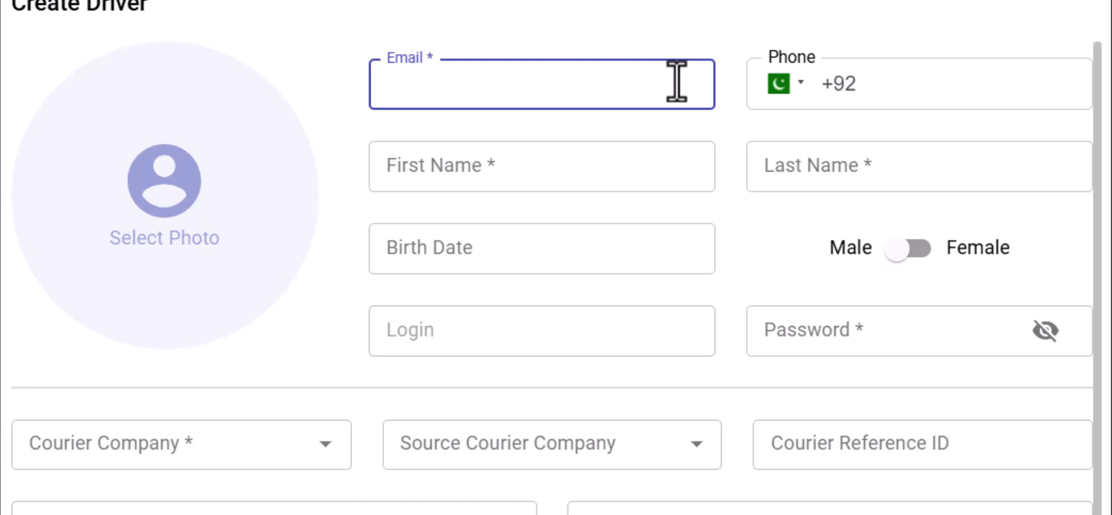
key("ctrl+v")
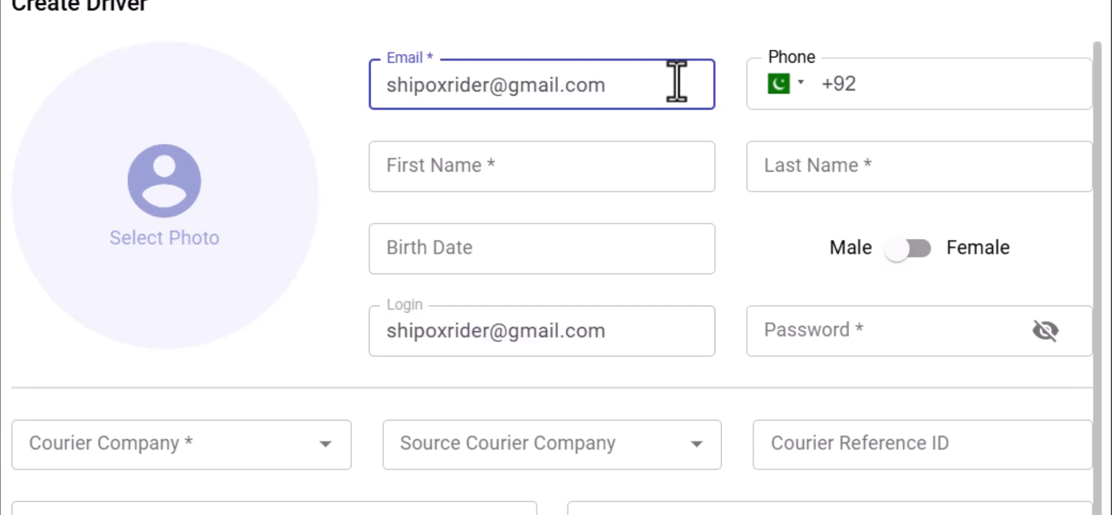
left_click(856, 82)
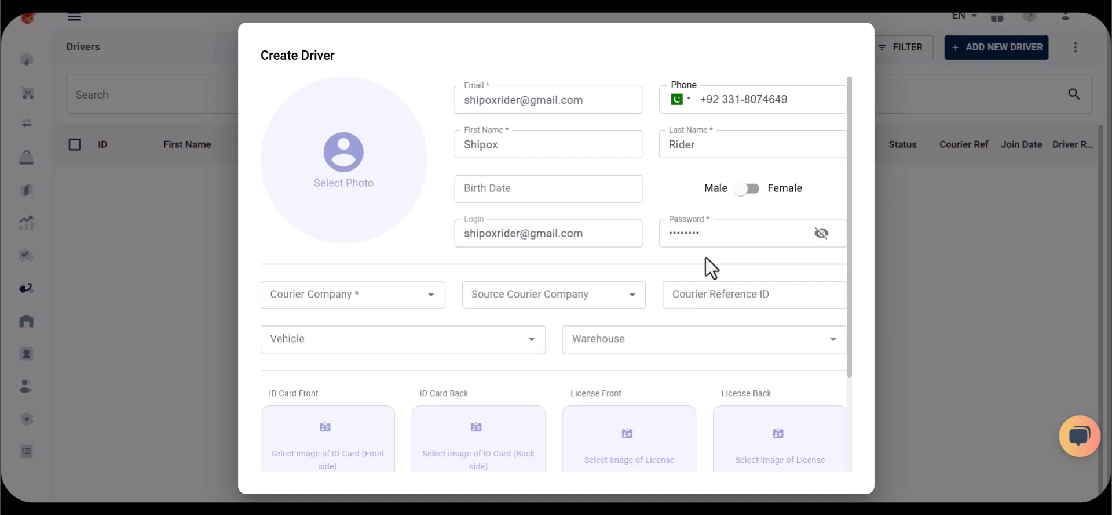
Assign the driver to Wing Express and save the new driver
left_click(413, 302)
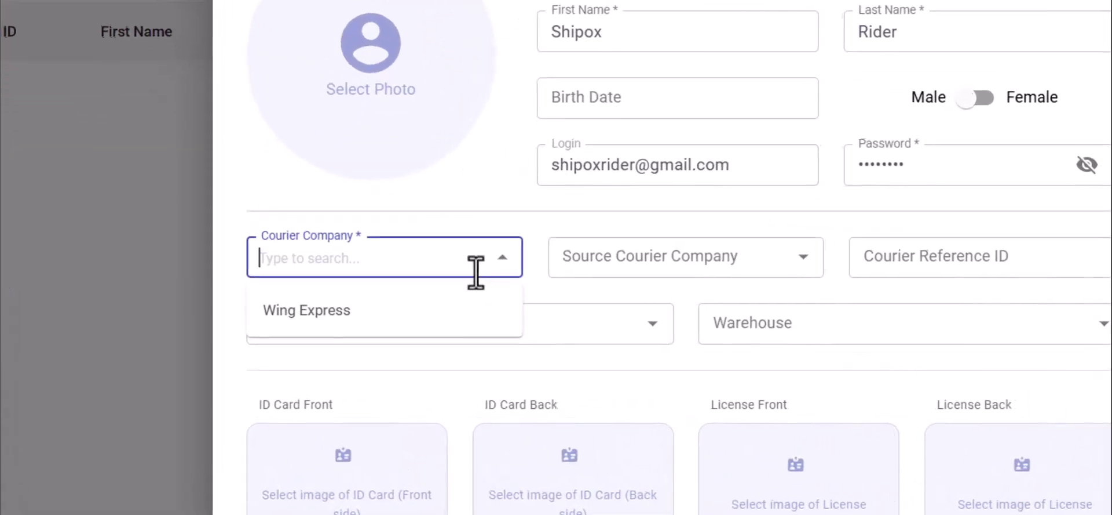
left_click(450, 311)
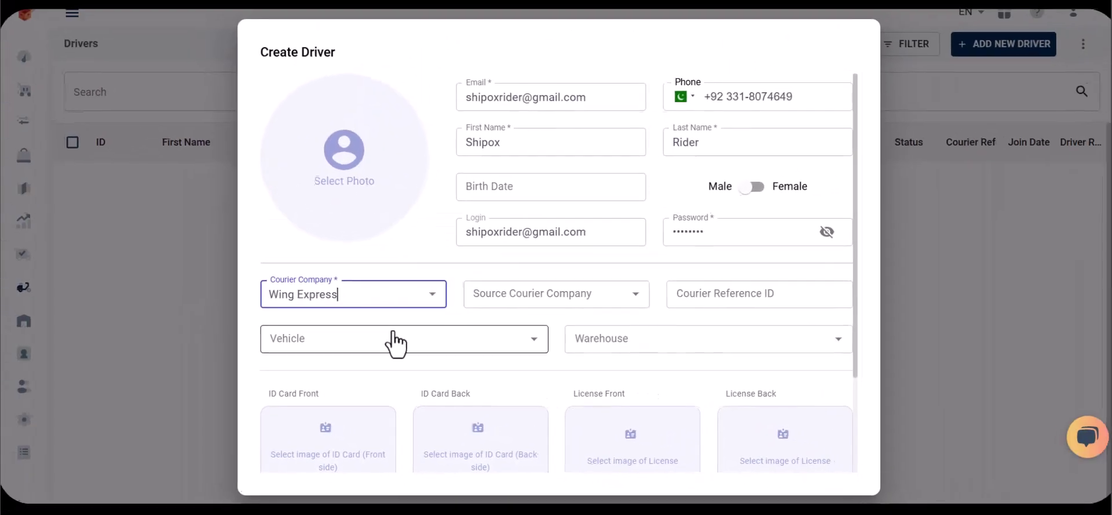
scroll(517, 326, "down", 3)
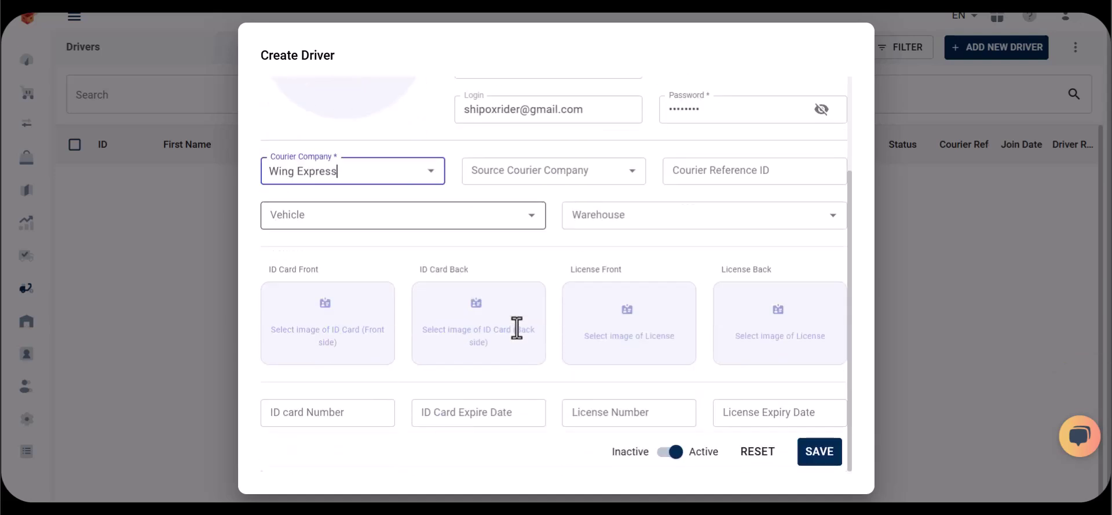
left_click(814, 456)
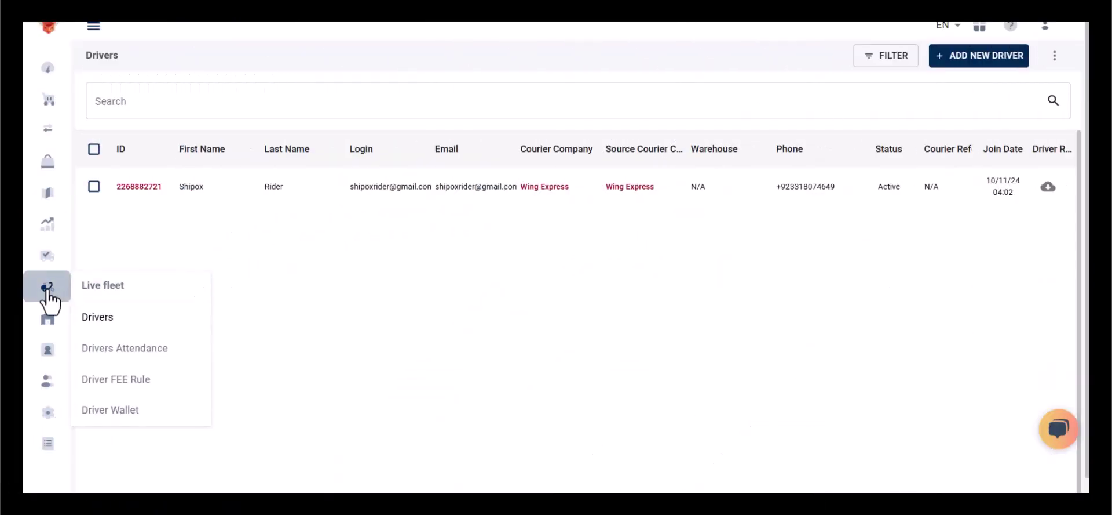
Create a new customer from the Customers list, fill in its details, and set client type Merchant
mouse_move(48, 354)
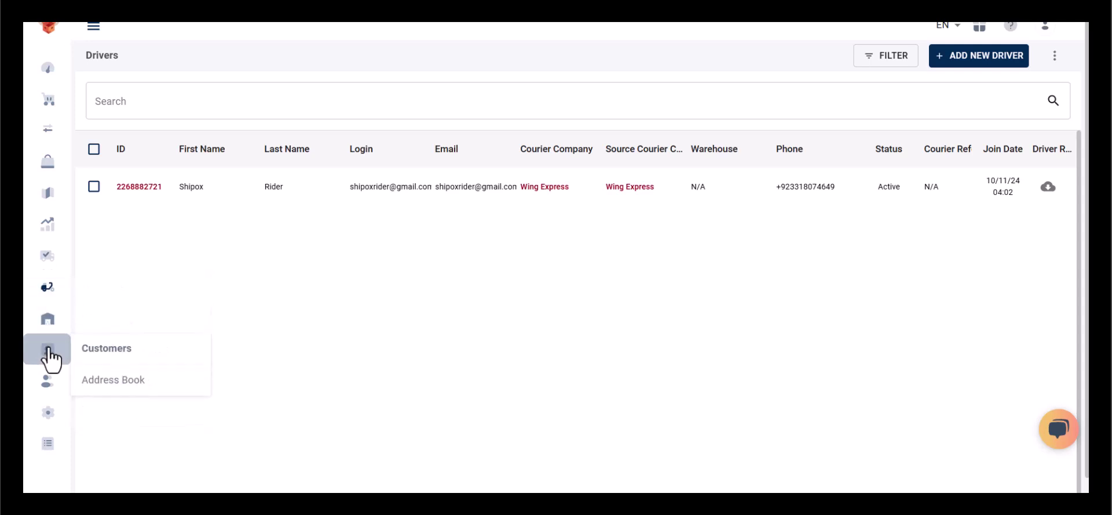
left_click(93, 351)
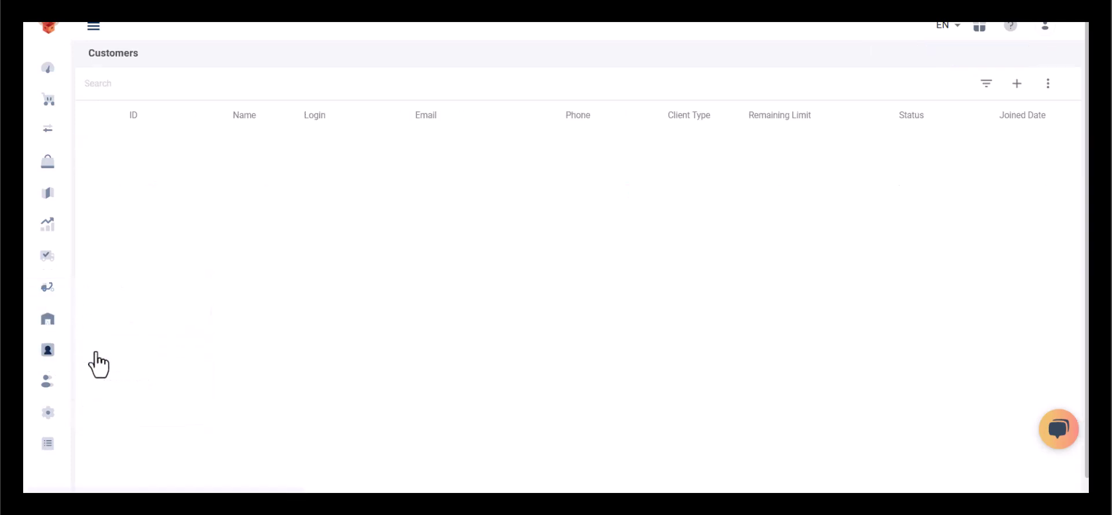
left_click(1018, 84)
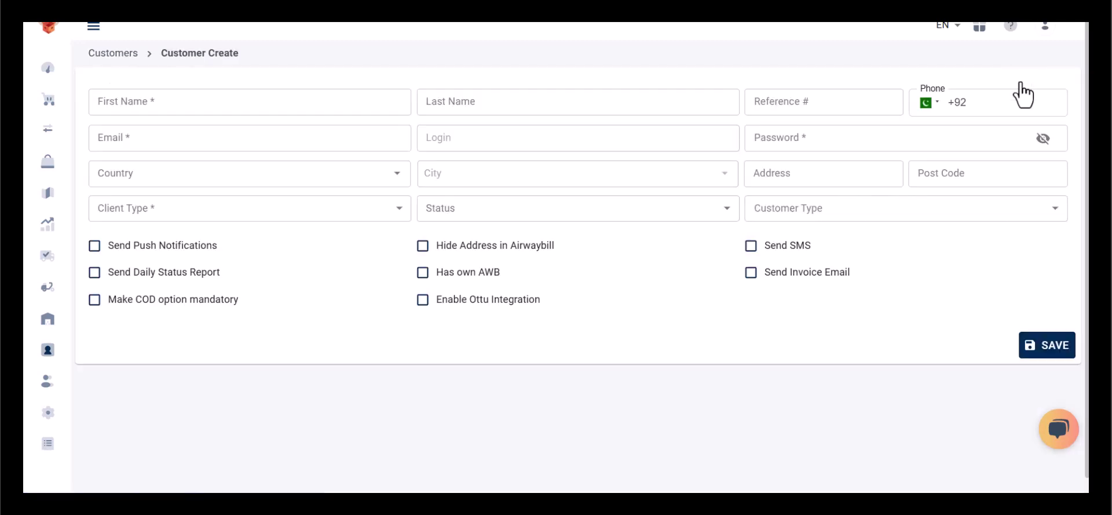
left_click(394, 111)
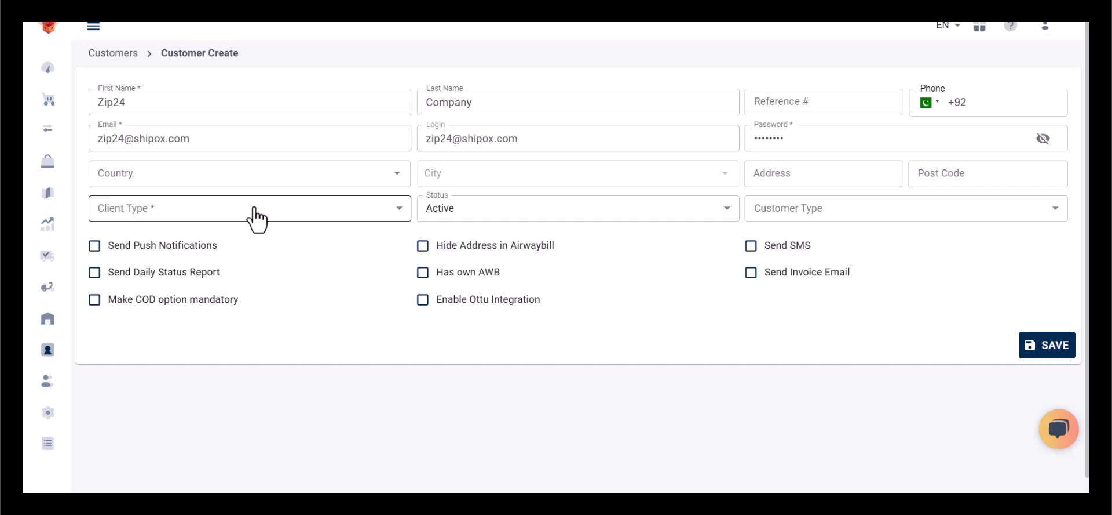
left_click(255, 209)
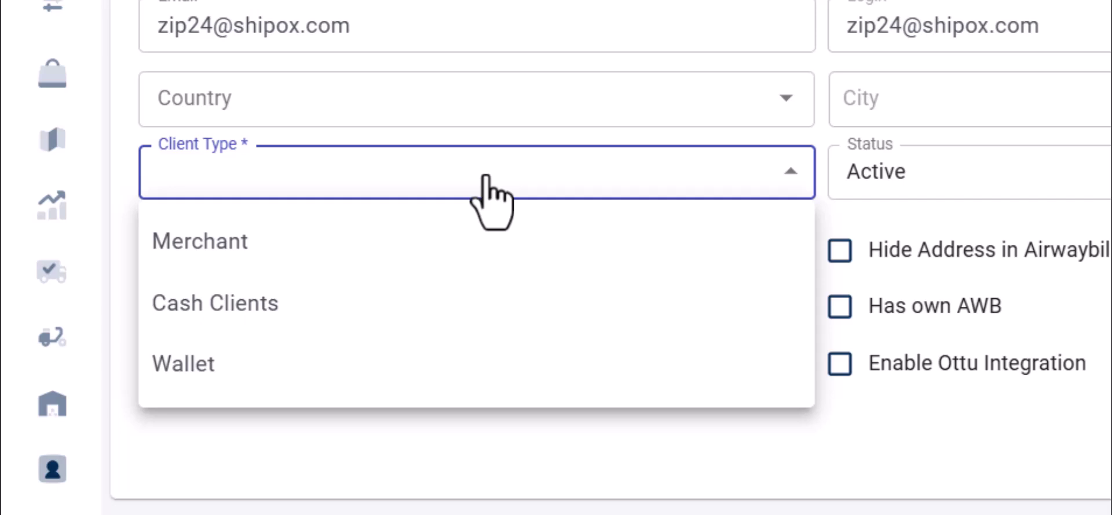
left_click(472, 240)
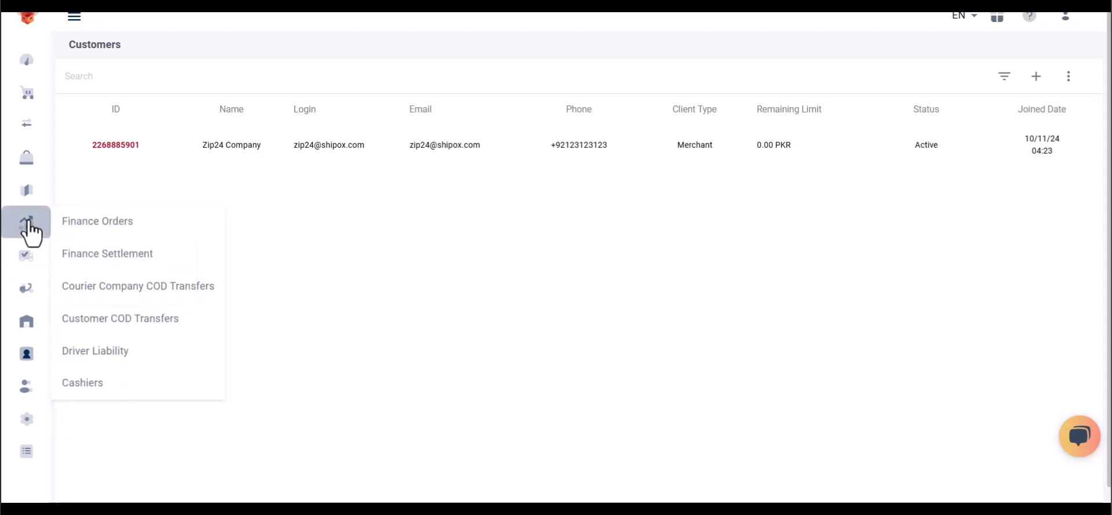
Go to the Service Types page from the sidebar, showing Express Delivery
mouse_move(27, 185)
mouse_move(26, 163)
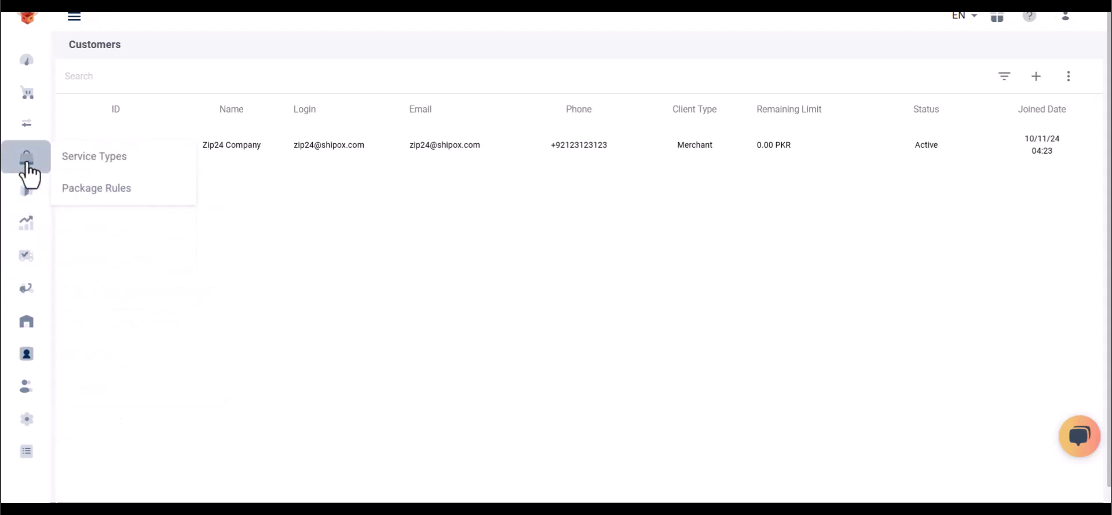
left_click(69, 162)
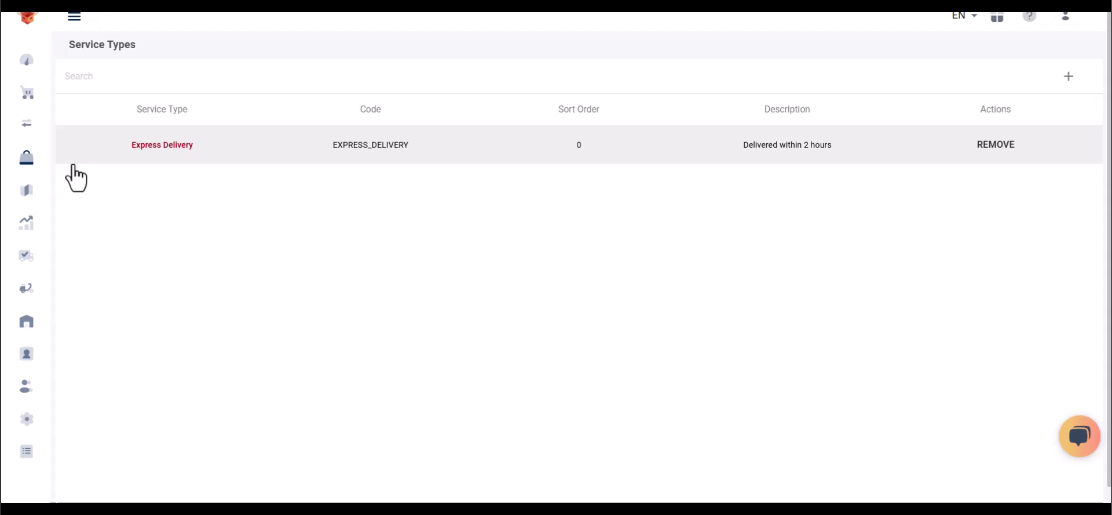
In Package Rules, set up a new rule with Wing Express, Express Delivery and Linear price type
mouse_move(29, 165)
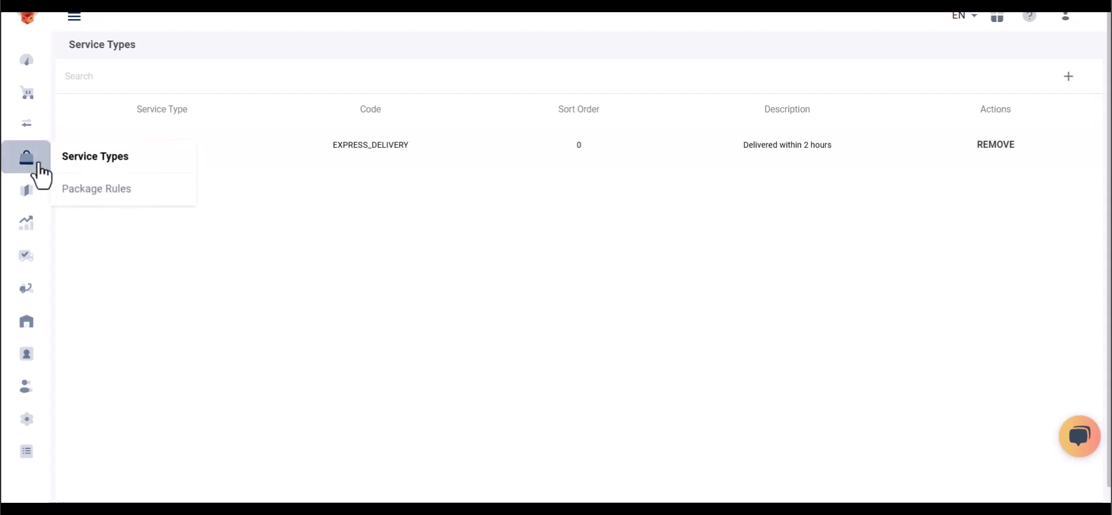
left_click(71, 188)
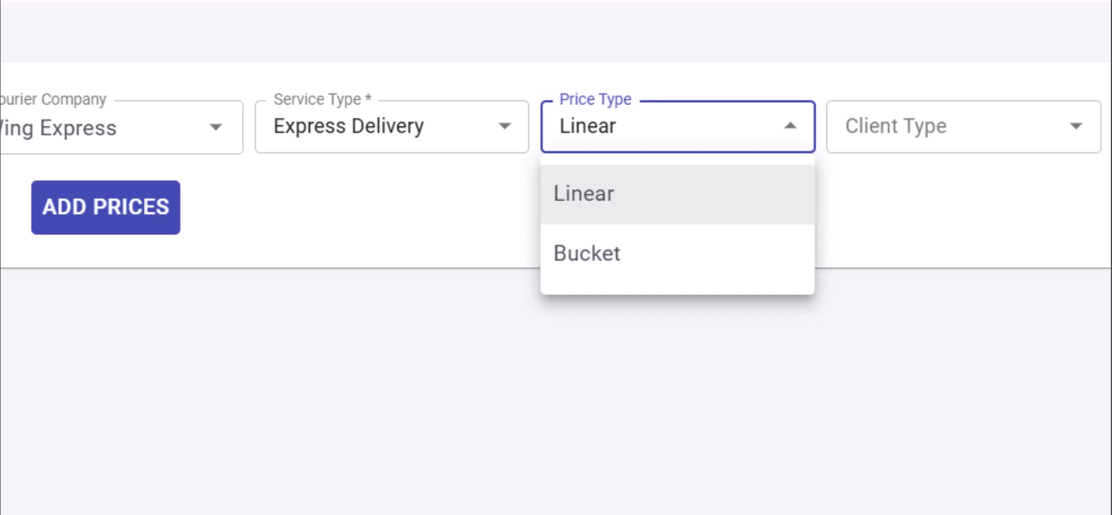
key("Escape")
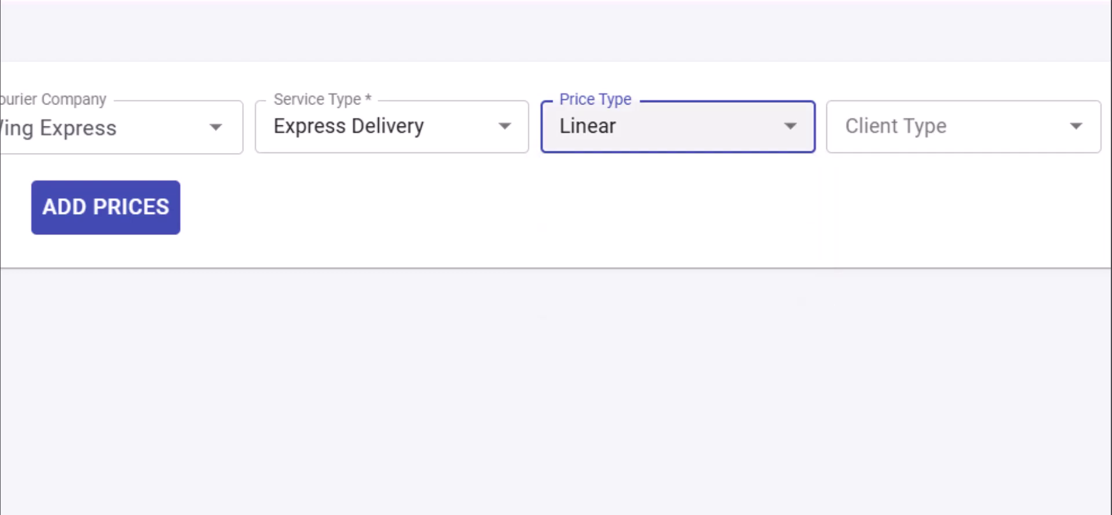
left_click(963, 127)
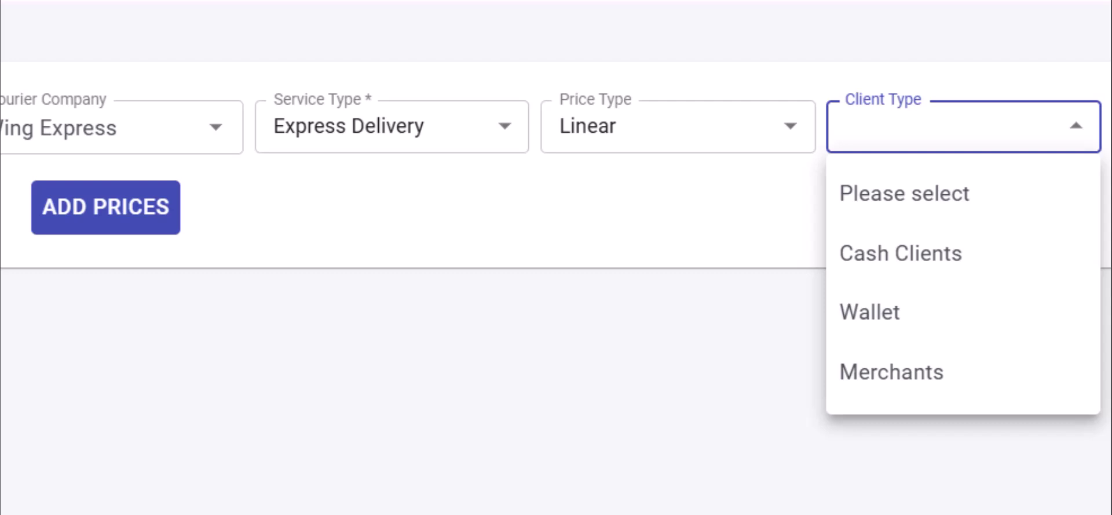
Leave client type blank and fill in Shipox, Onboarding, base price 10, 5 KG, 5 KM, weight price 20
left_click(121, 263)
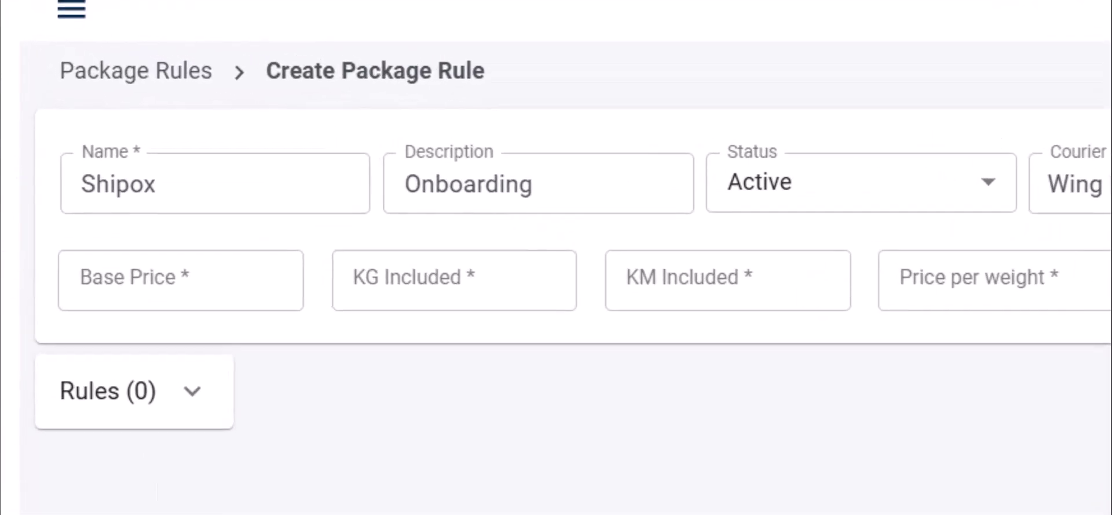
key("Tab")
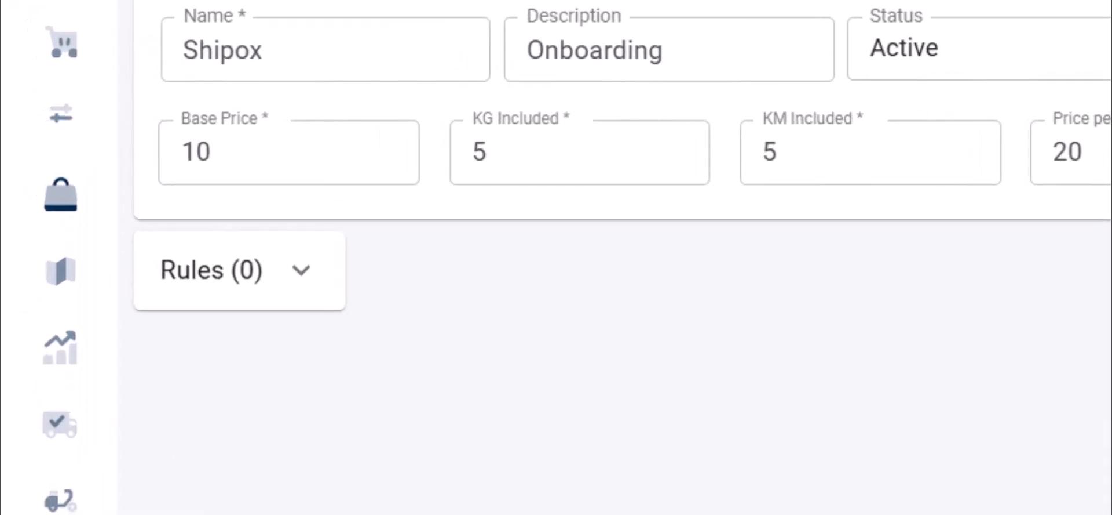
Expand the rule's conditions, turn Conditions on, and add two condition rows
left_click(302, 269)
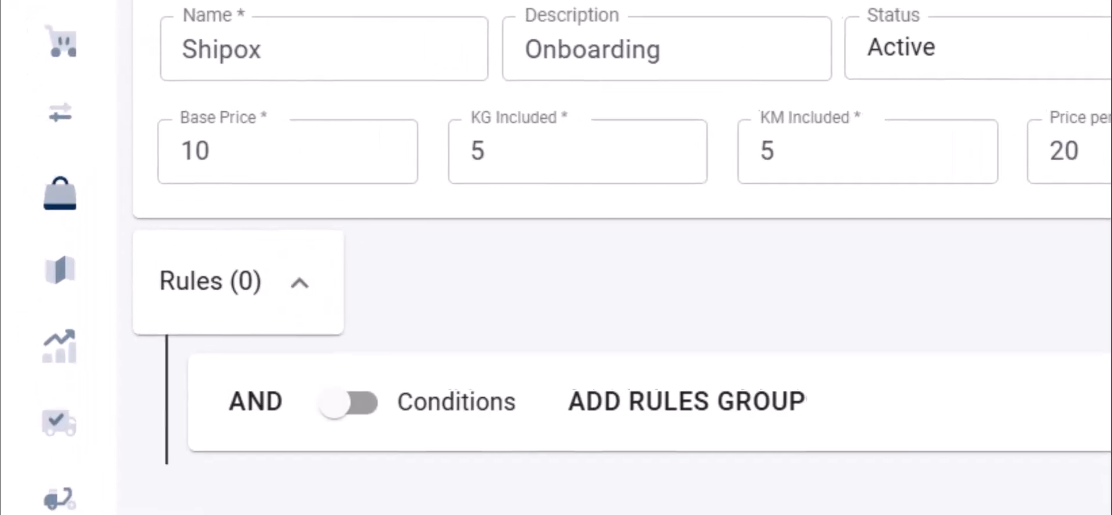
left_click(390, 212)
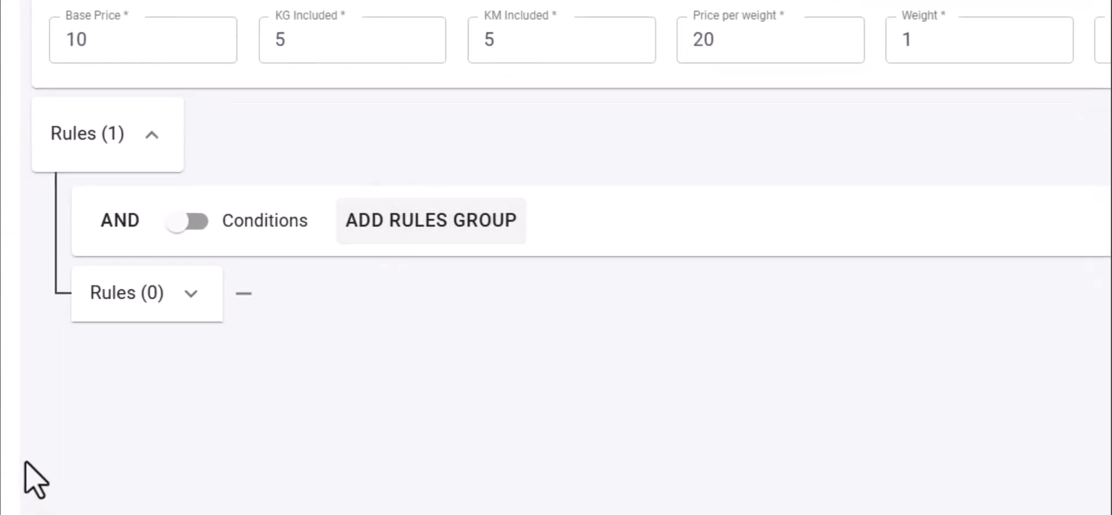
left_click(244, 293)
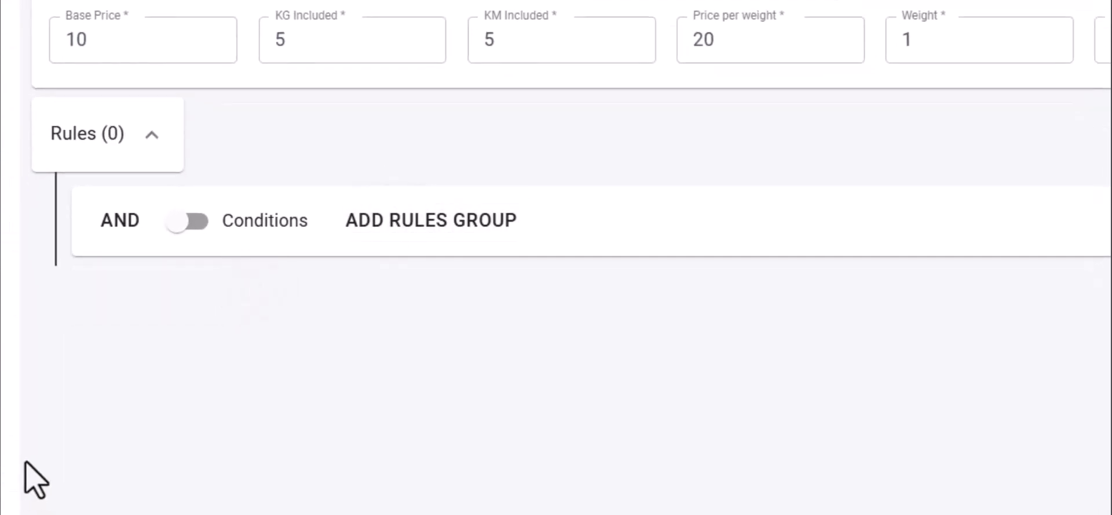
left_click(188, 221)
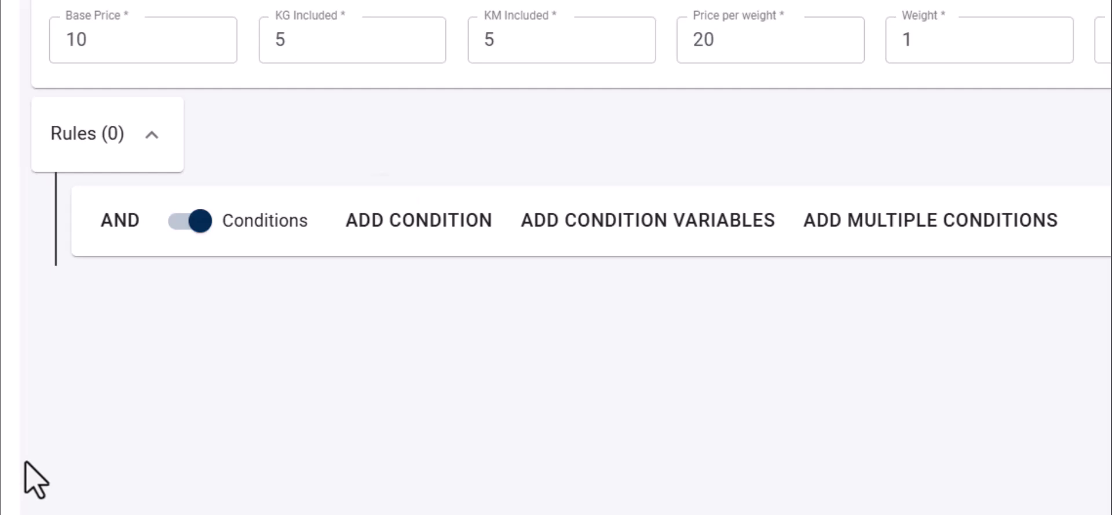
left_click(419, 220)
left_click(419, 220)
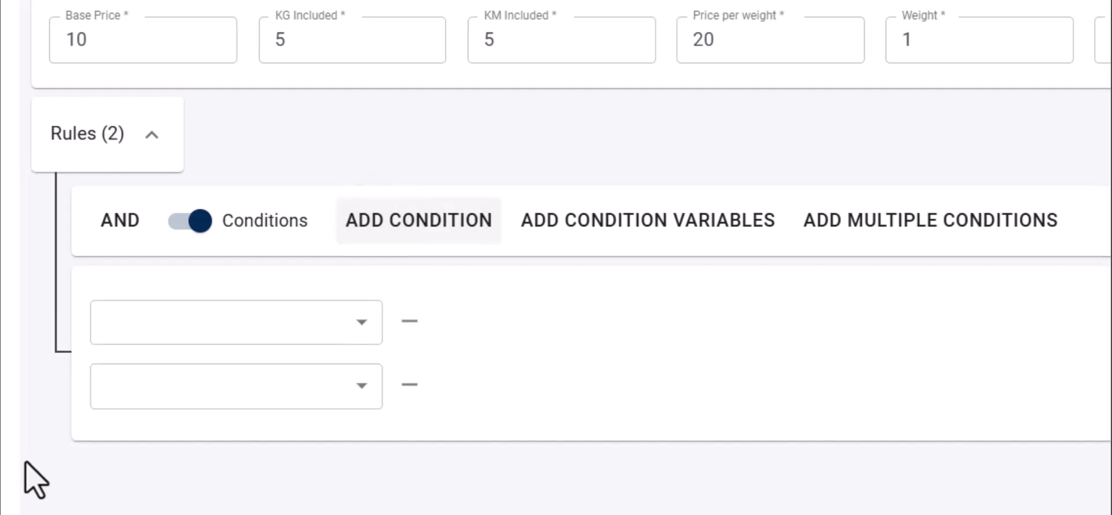
Set City from to Azad Kashmir and City to to Faisalabad, then save the package rule
left_click(231, 322)
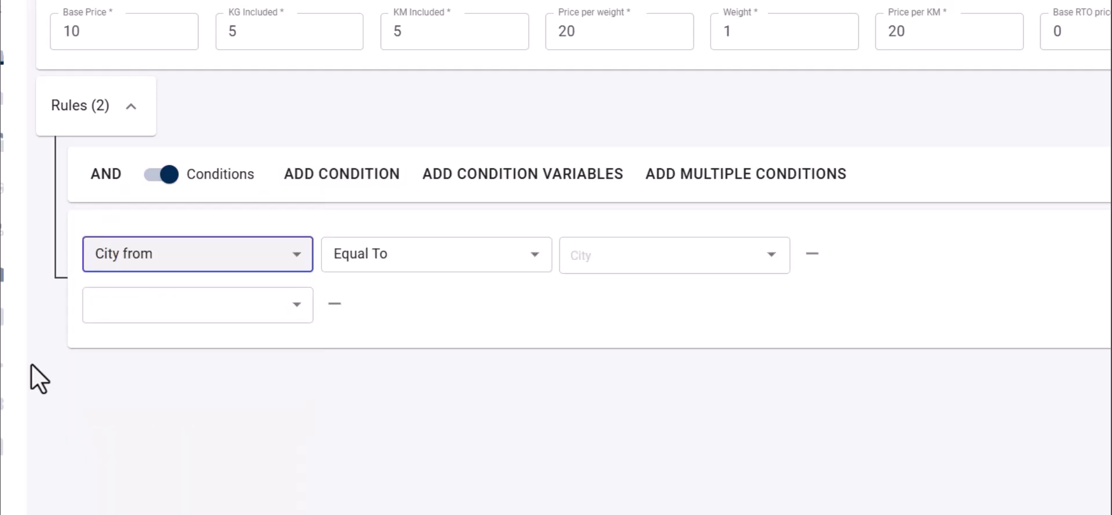
key("Tab")
key("Tab")
key("Tab")
key("Tab")
key("Return")
key("Down")
key("Return")
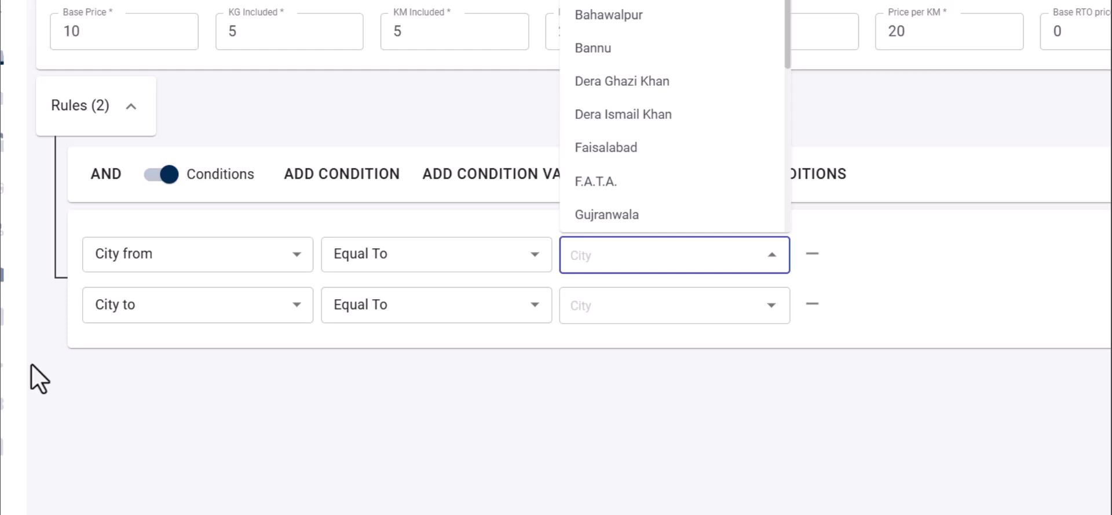
key("Down")
key("Return")
key("Tab")
key("Down")
key("Down")
key("Down")
key("Down")
key("Down")
key("Down")
key("Down")
key("Return")
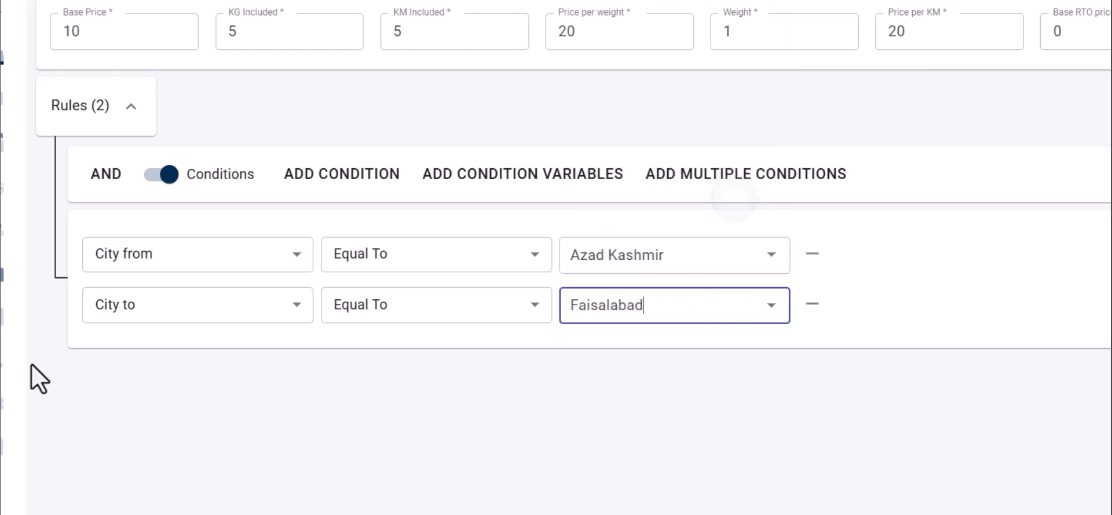
key("Tab")
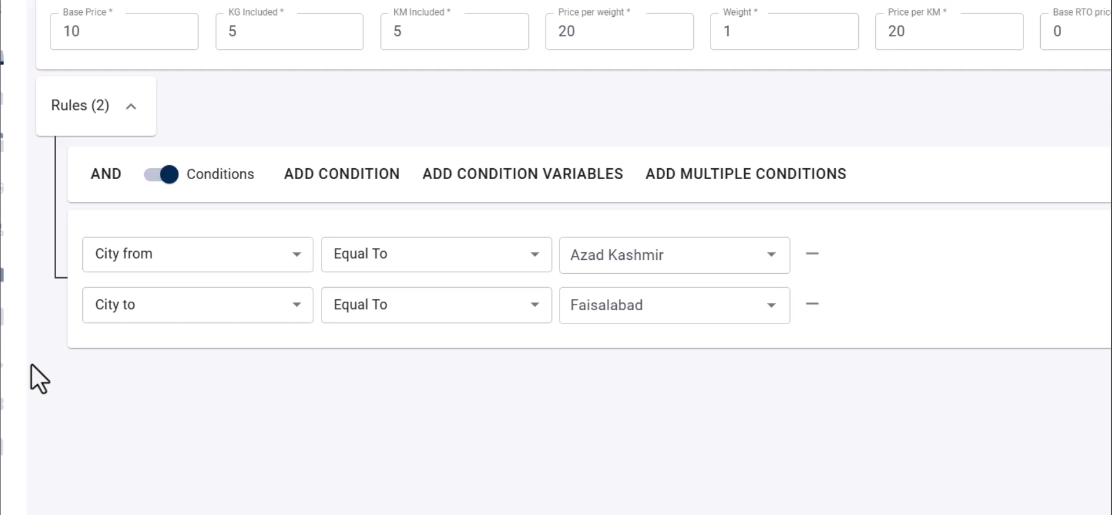
key("Return")
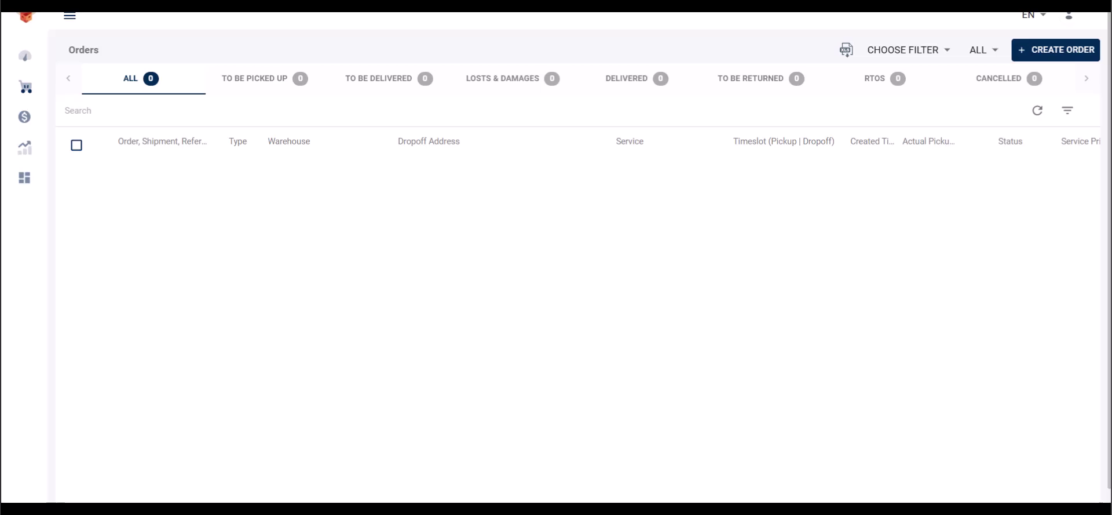
Start a new order with pickup company Zip24, city Azad Kashmir, address 'Azad Kashmir 123, Block 2'
left_click(1055, 47)
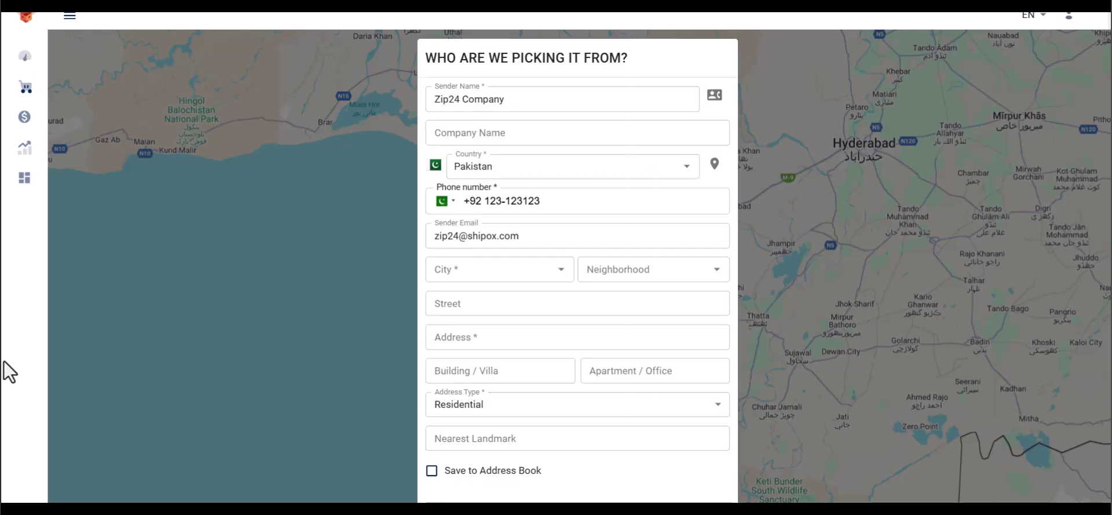
left_click(471, 132)
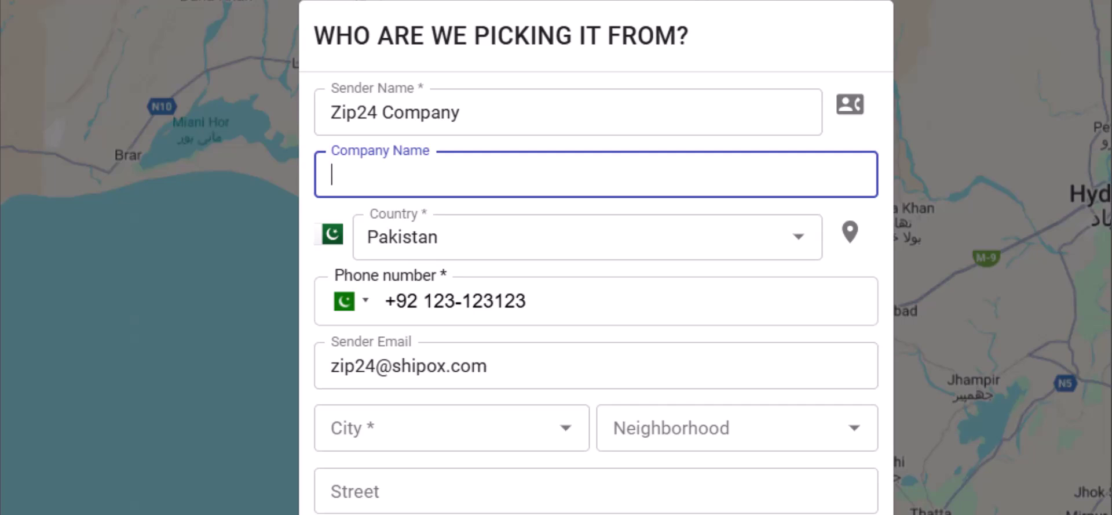
type("Zip24")
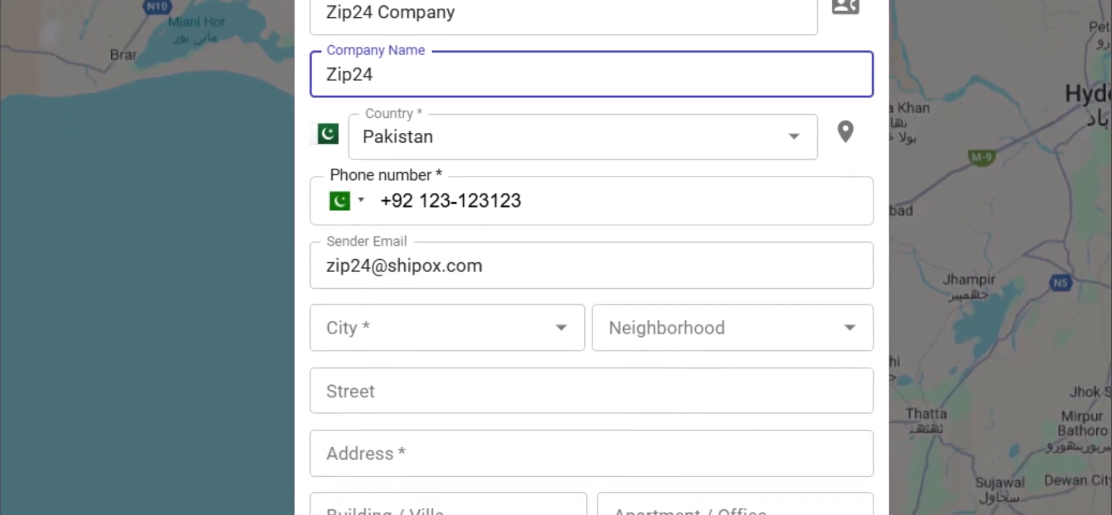
left_click(333, 201)
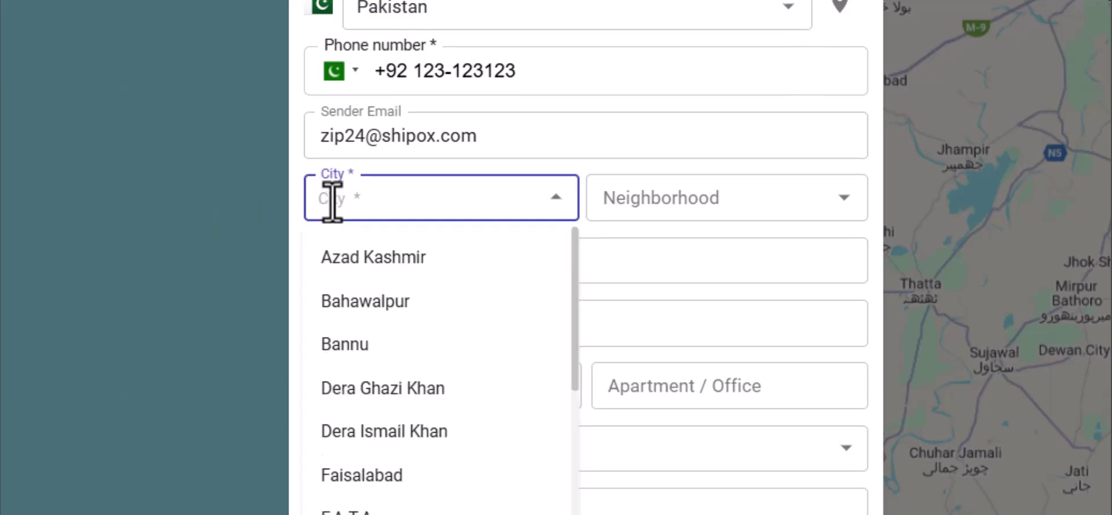
left_click(370, 254)
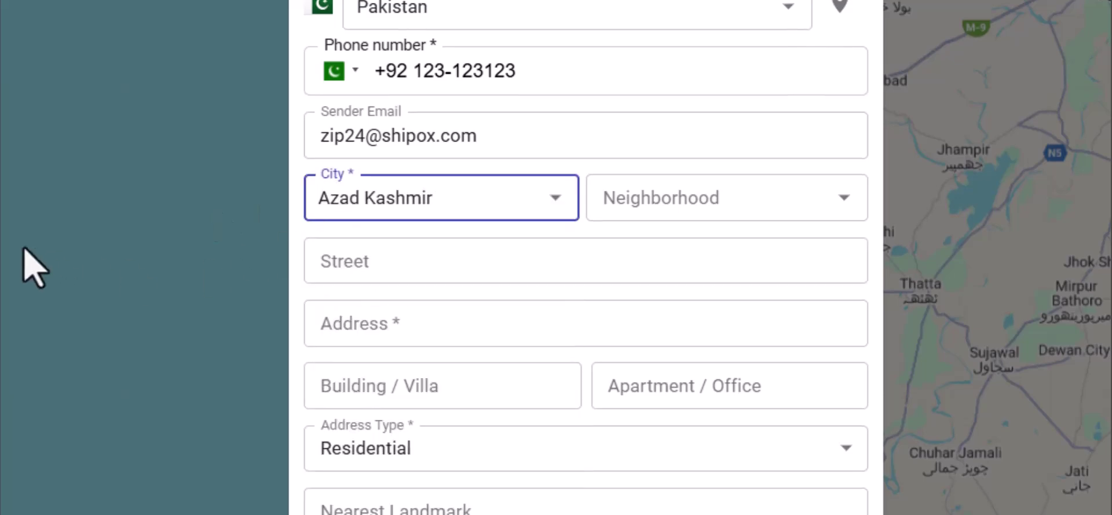
left_click(412, 325)
type("Azad Kashmir 123, Block 2")
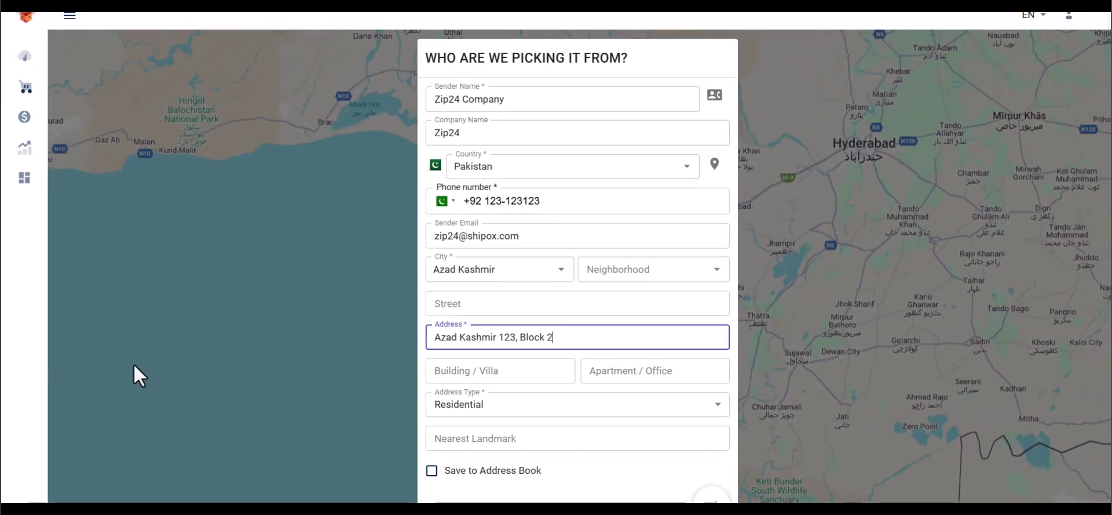
left_click(51, 367)
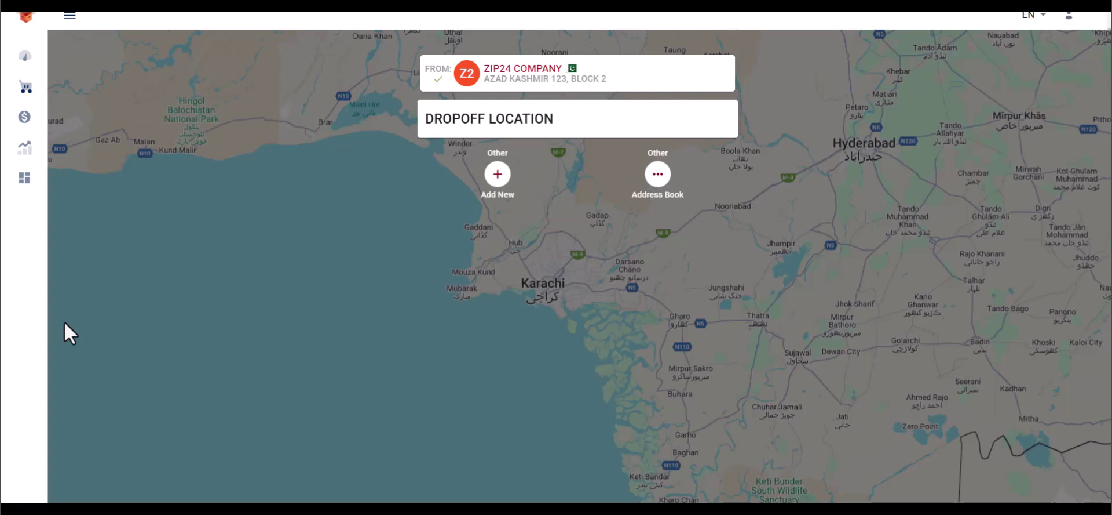
Enter 'Shipox' as the dropoff recipient name and move on to the dropoff city
key("Tab")
type("Shipox")
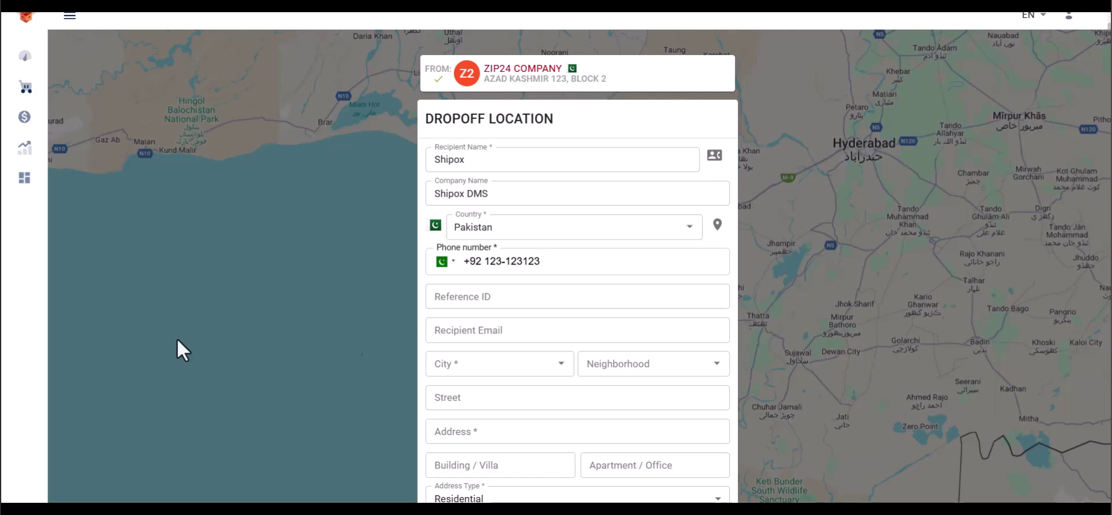
scroll(516, 395, "down", 3)
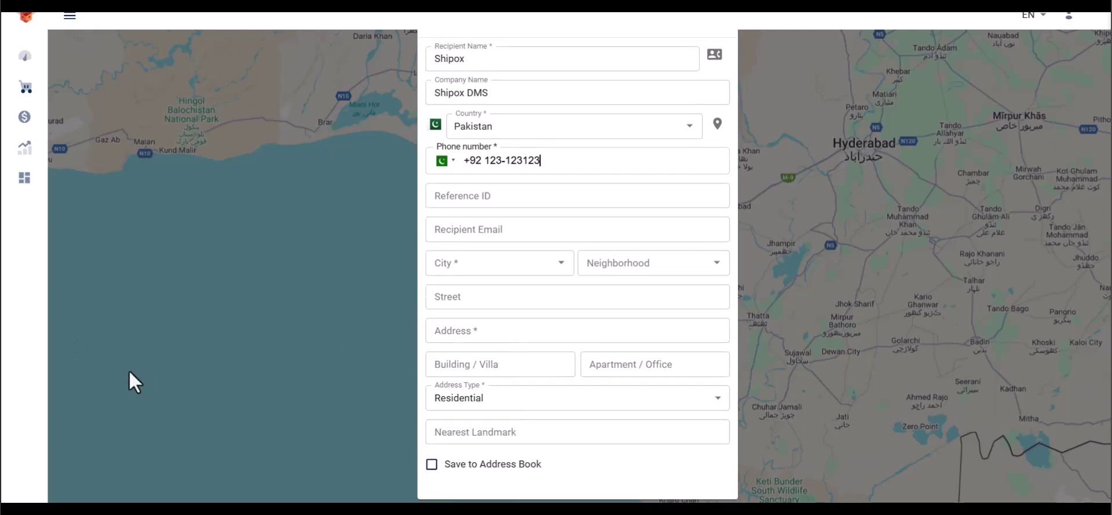
key("Tab")
key("Tab")
key("Tab")
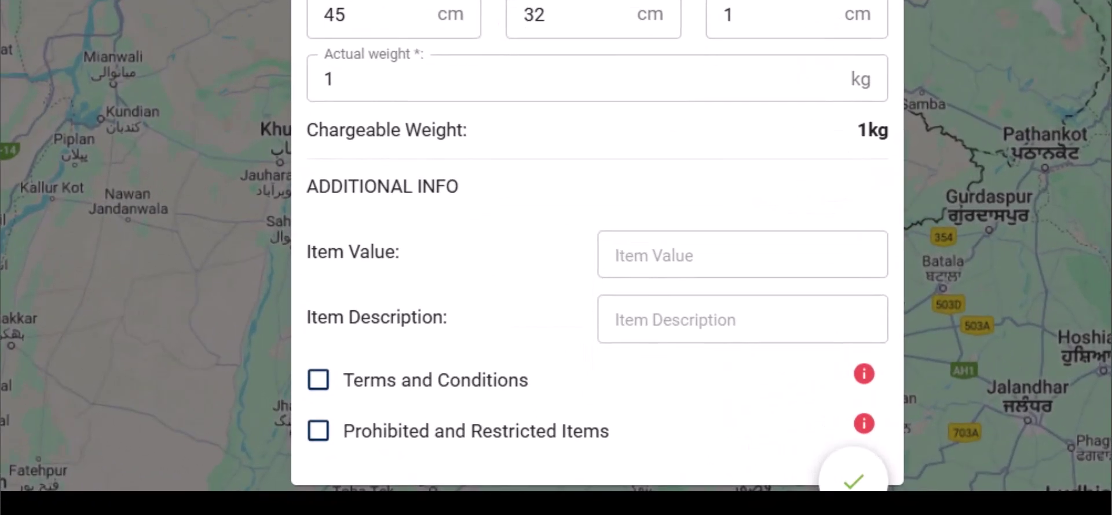
Accept the terms and prohibited-items declaration, then submit the Faisalabad order
left_click(318, 379)
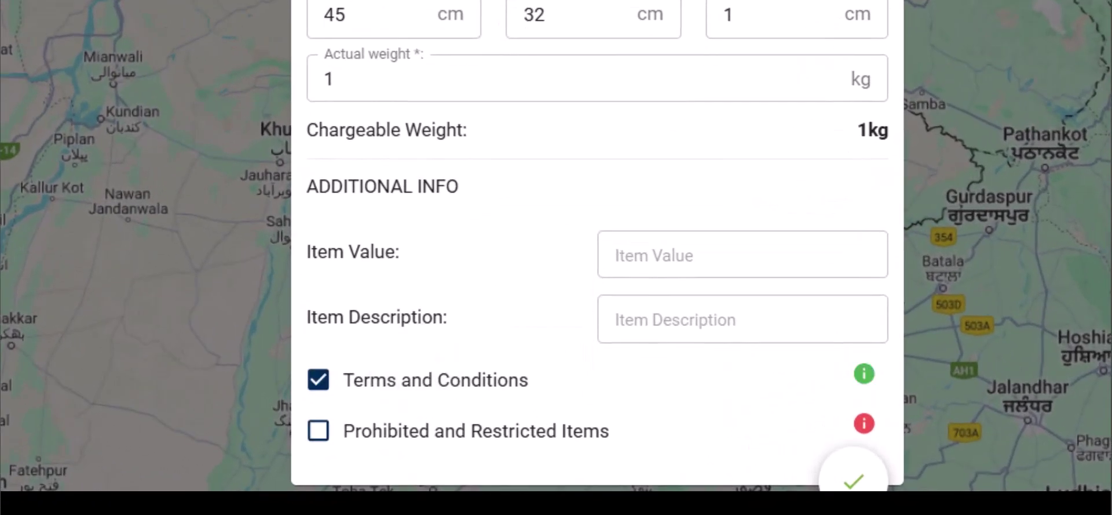
left_click(318, 430)
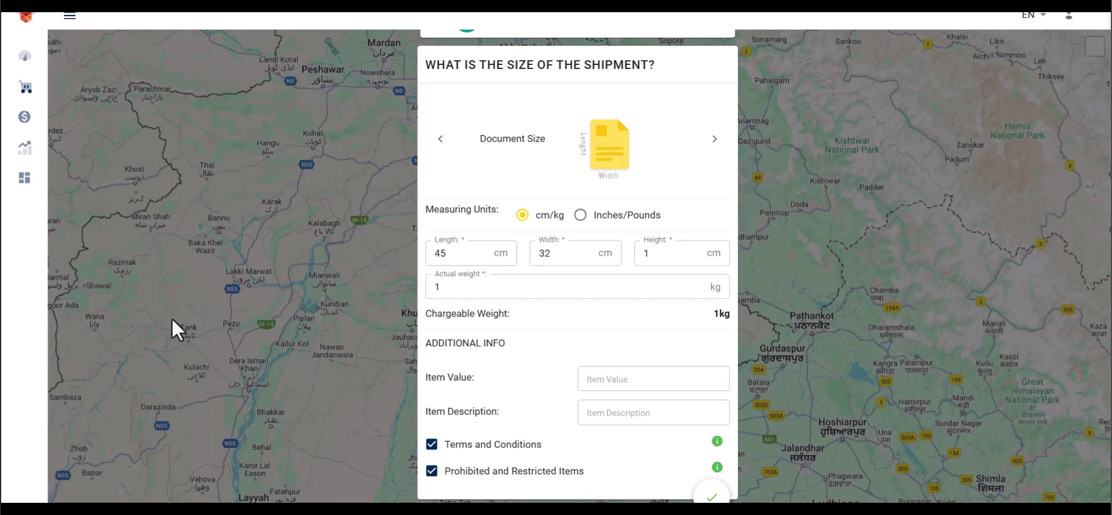
key("Return")
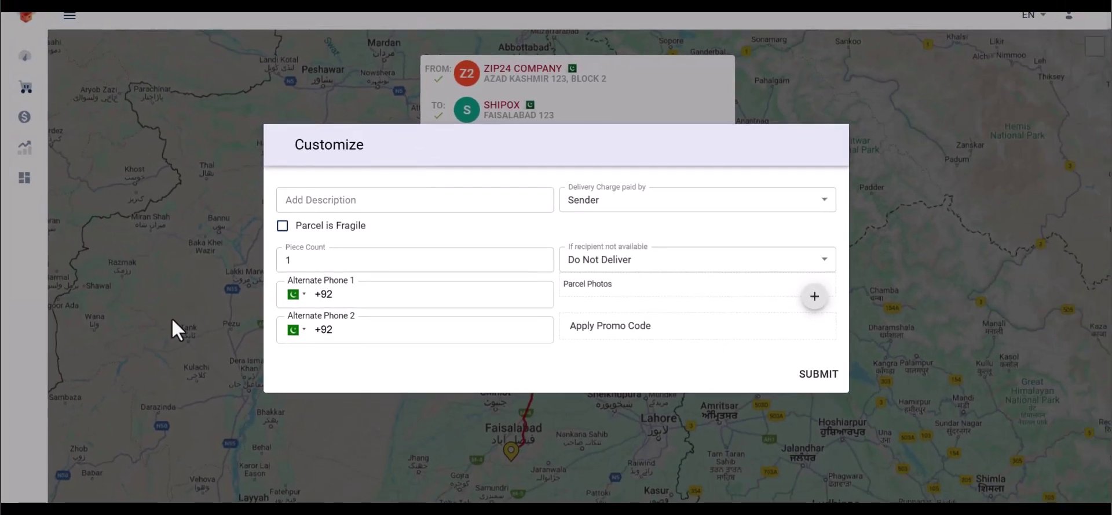
left_click(26, 348)
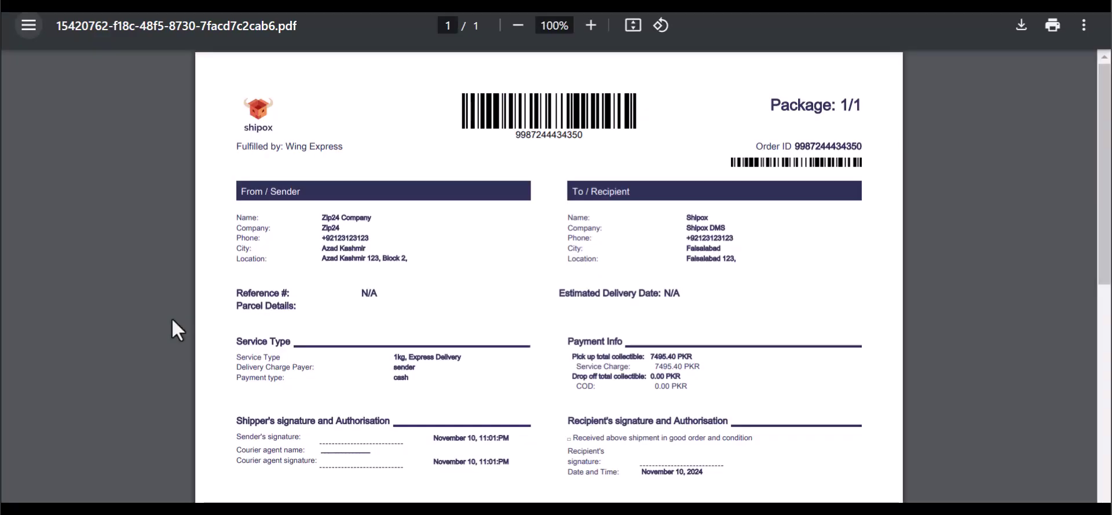
Scroll through the airway bill PDF to review both shipping labels
scroll(171, 317, "down", 3)
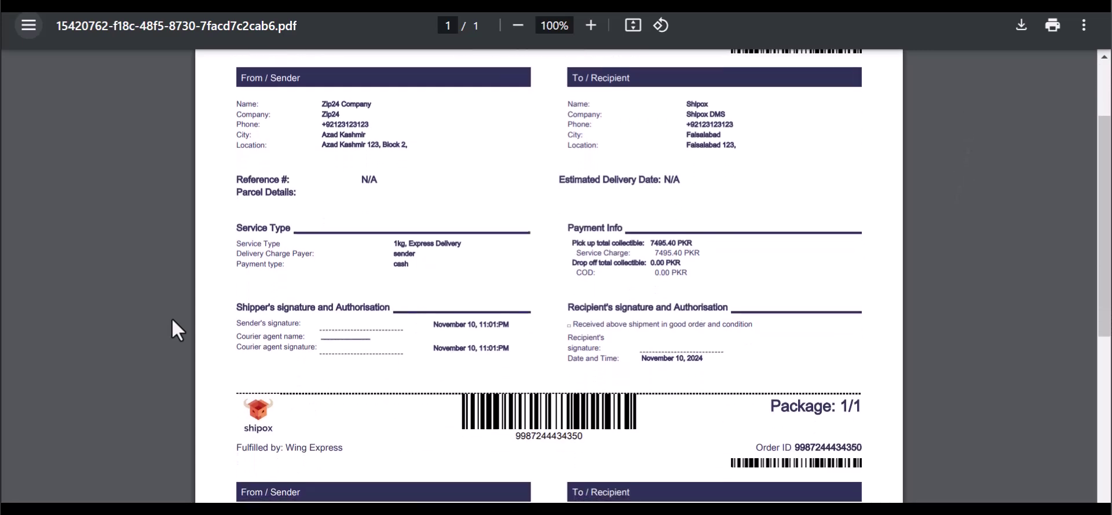
scroll(173, 320, "up", 3)
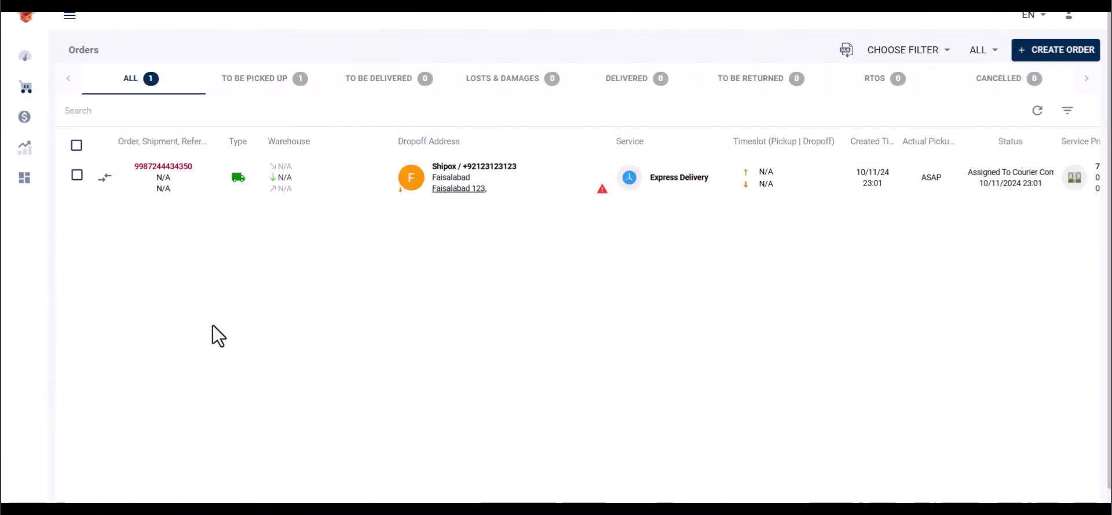
Download the Basic Template for domestic orders from the Upload Orders page
mouse_move(25, 96)
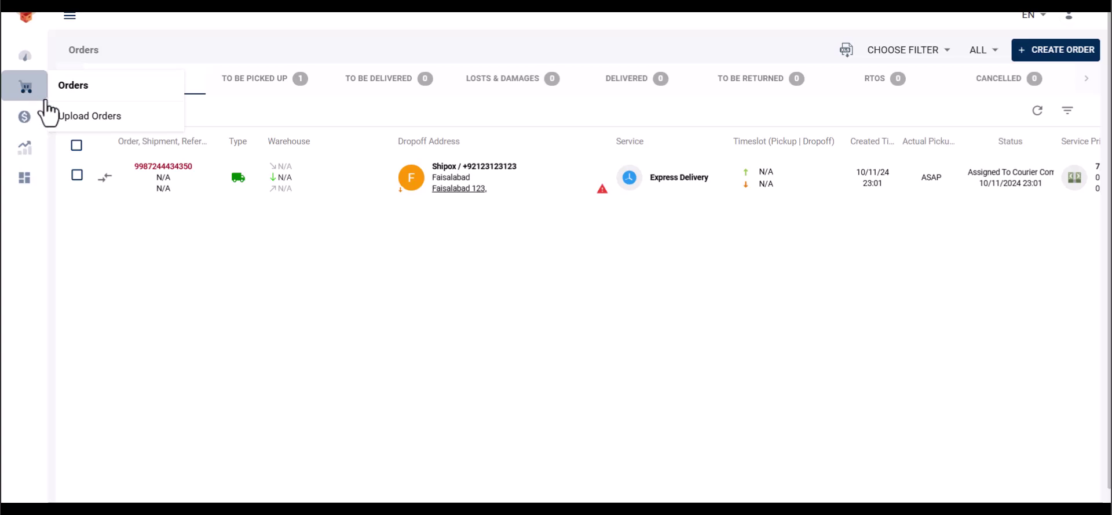
left_click(70, 116)
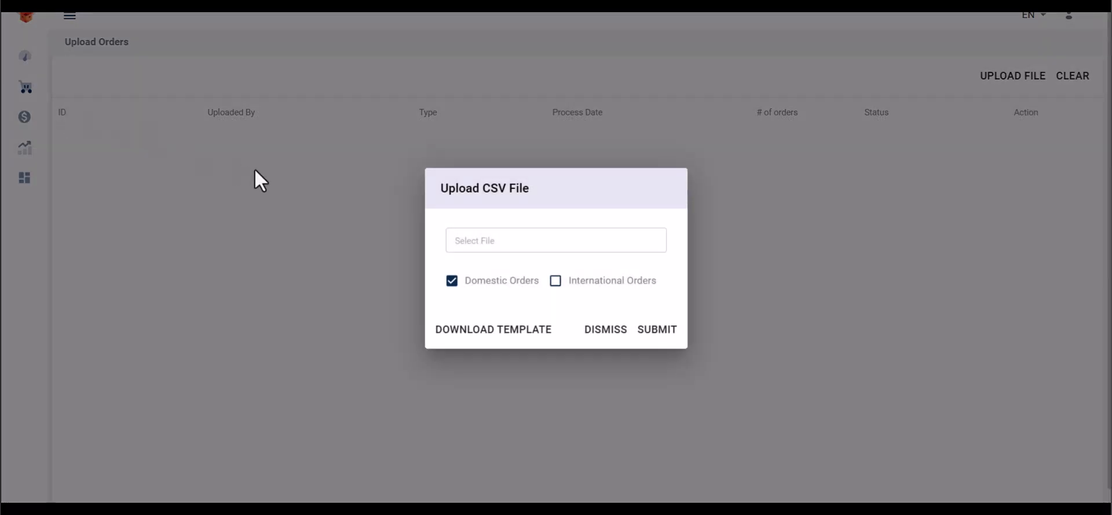
left_click(451, 331)
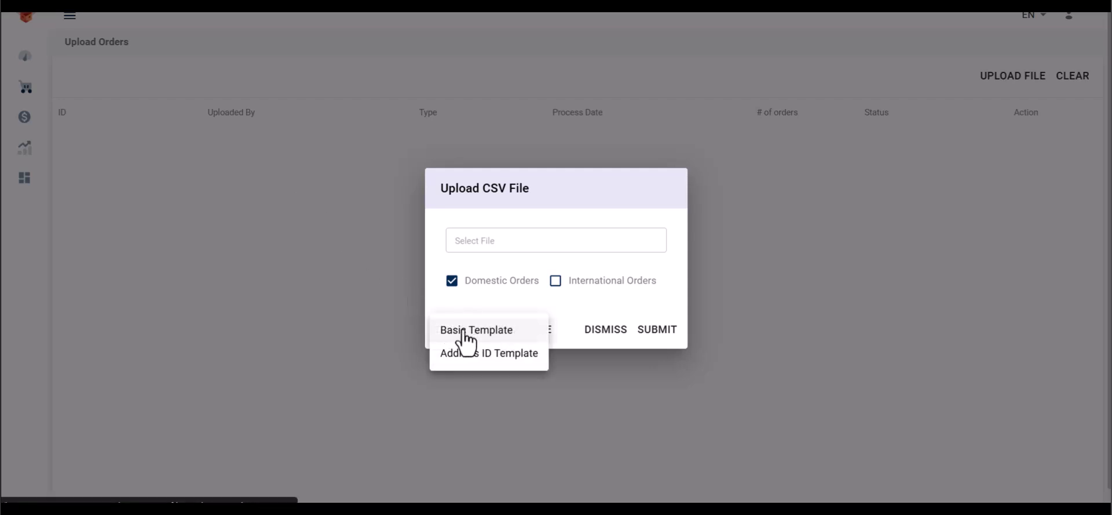
left_click(464, 331)
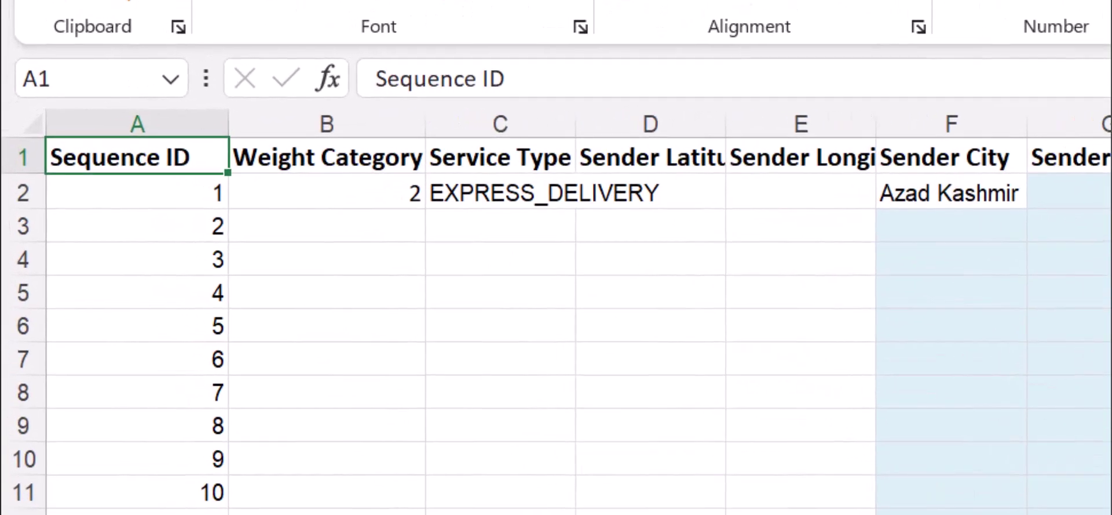
Scroll right along the template's sample order row, out to Value 109.99 and piece count 1
scroll(556, 325, "right", 3)
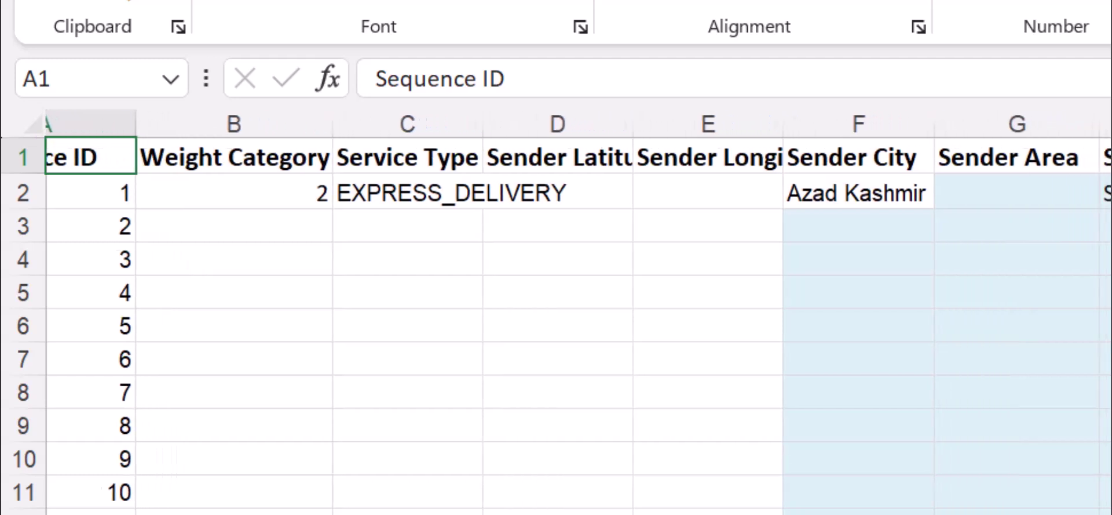
scroll(556, 325, "right", 3)
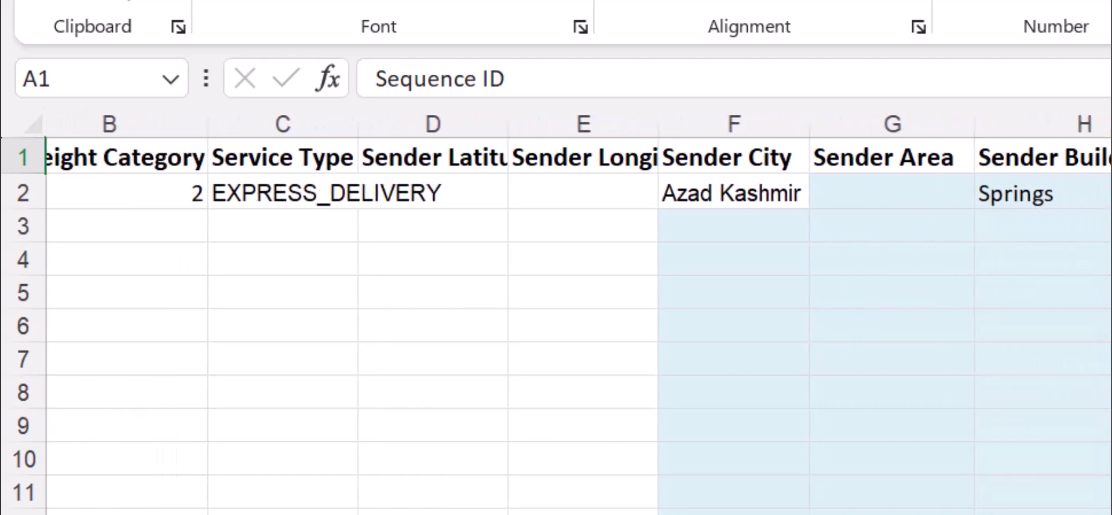
scroll(556, 325, "right", 3)
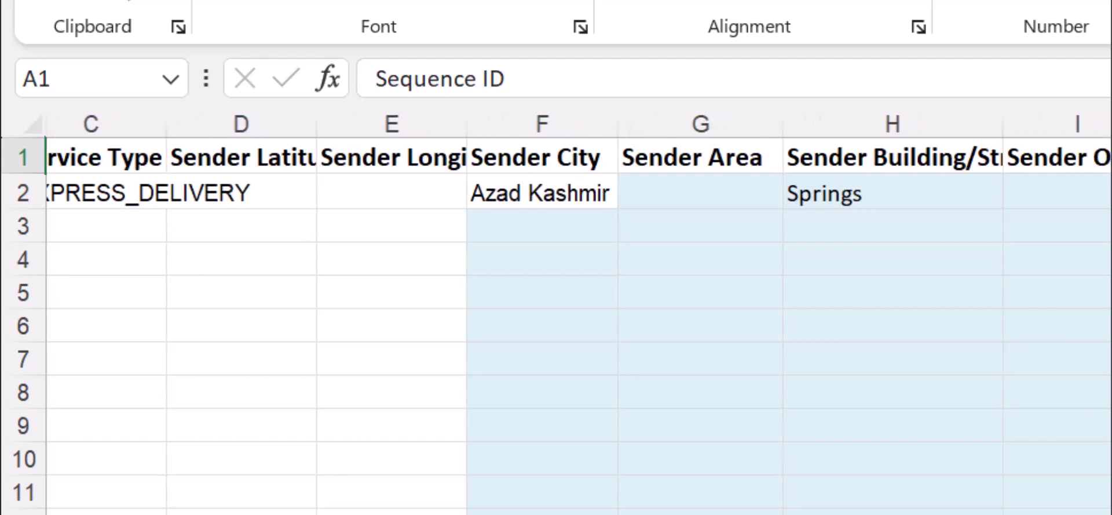
scroll(557, 324, "right", 3)
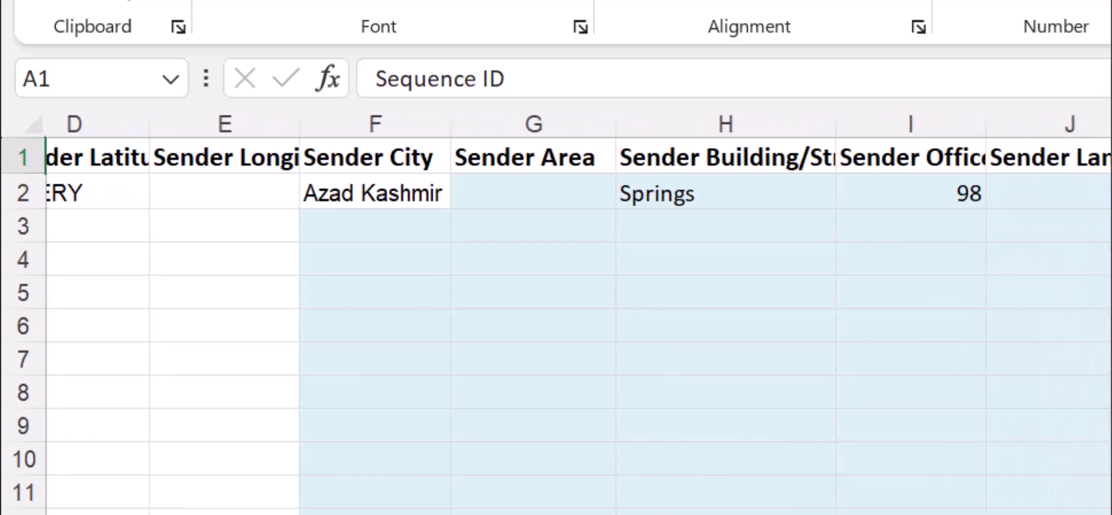
scroll(556, 325, "right", 3)
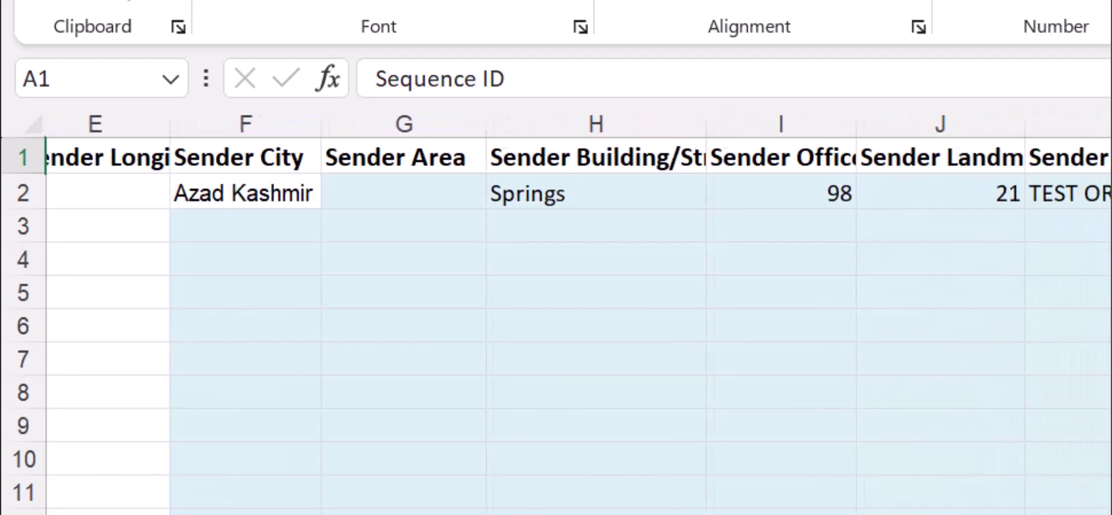
scroll(556, 324, "right", 2)
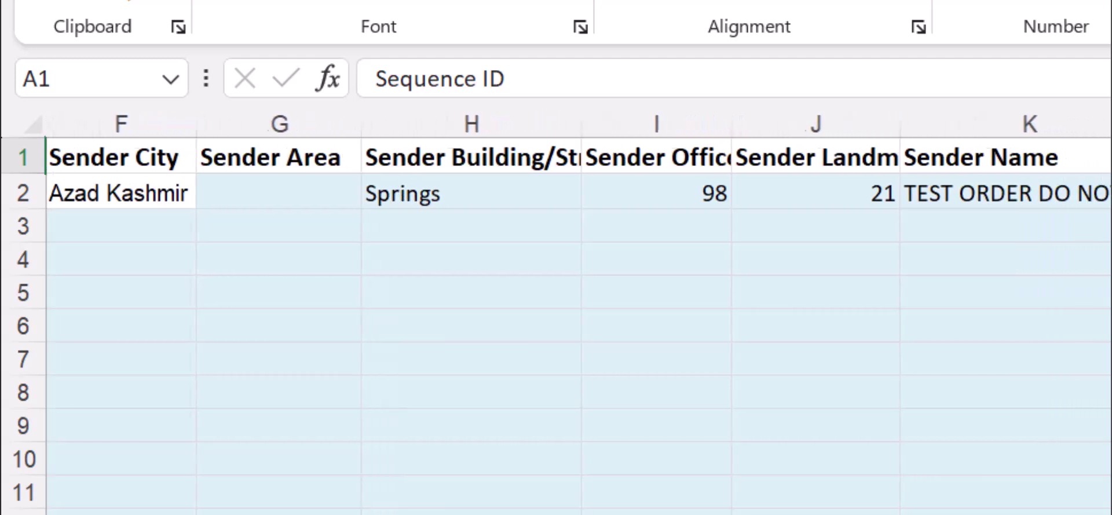
scroll(556, 325, "right", 3)
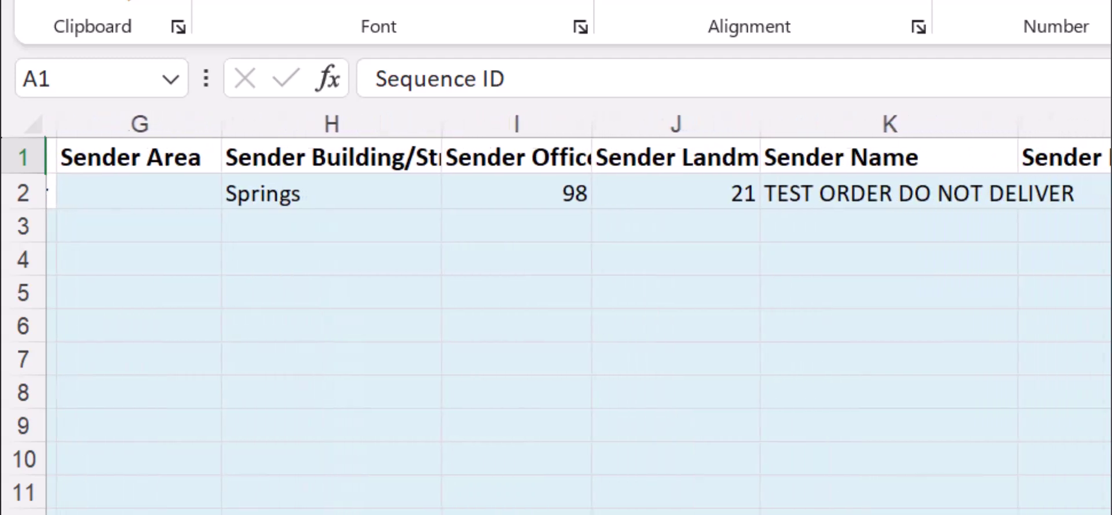
scroll(556, 325, "right", 4)
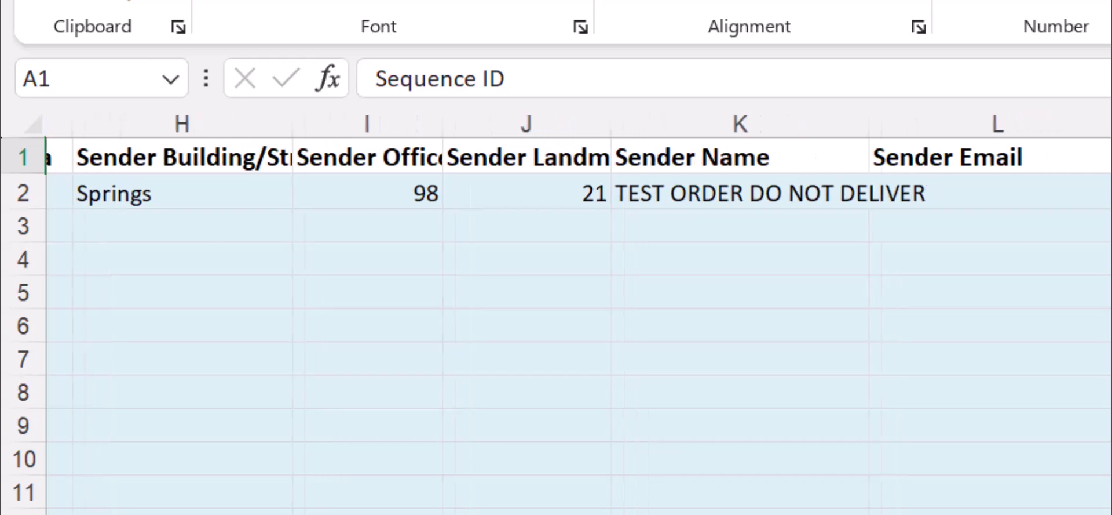
scroll(556, 325, "right", 3)
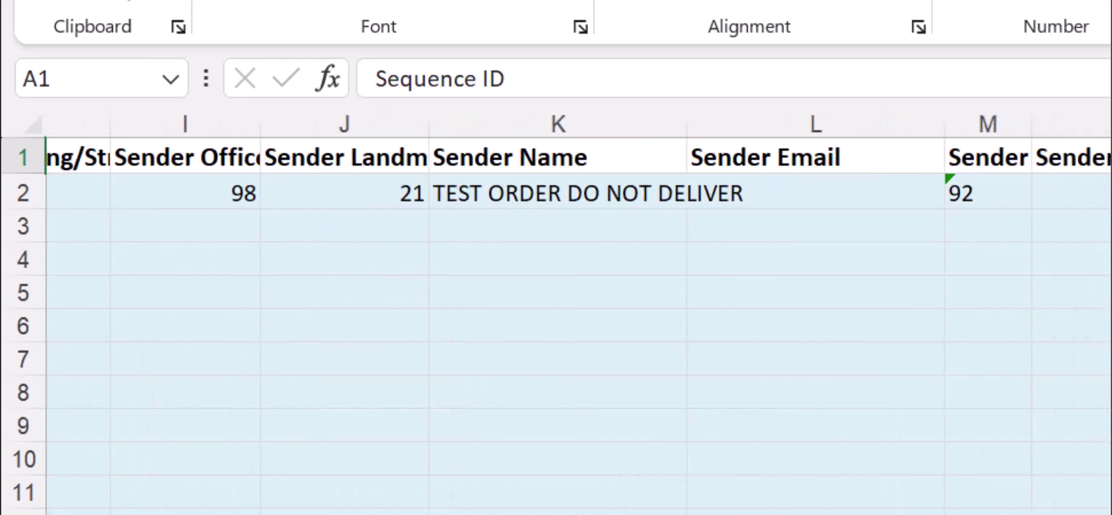
scroll(557, 324, "right", 4)
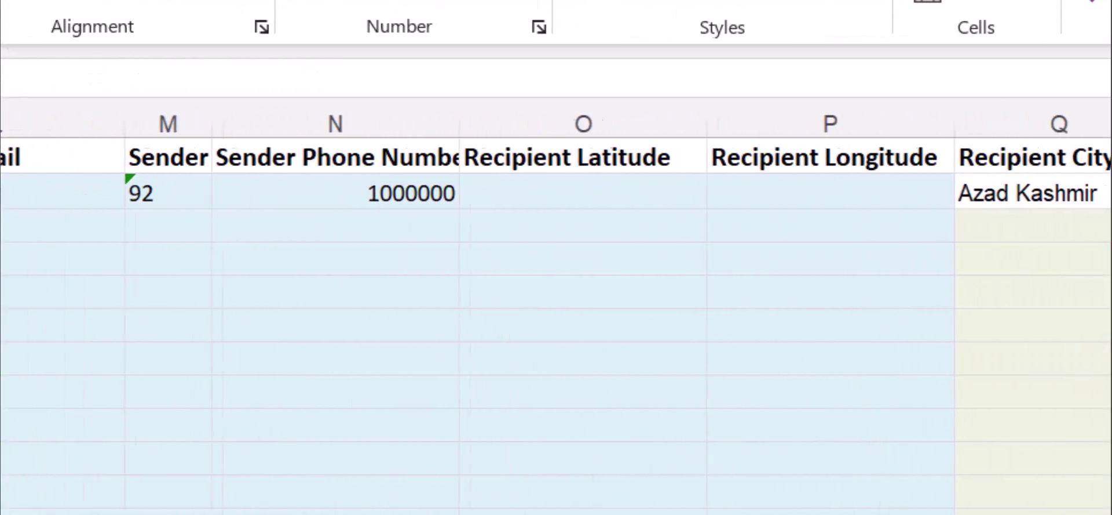
scroll(557, 324, "right", 2)
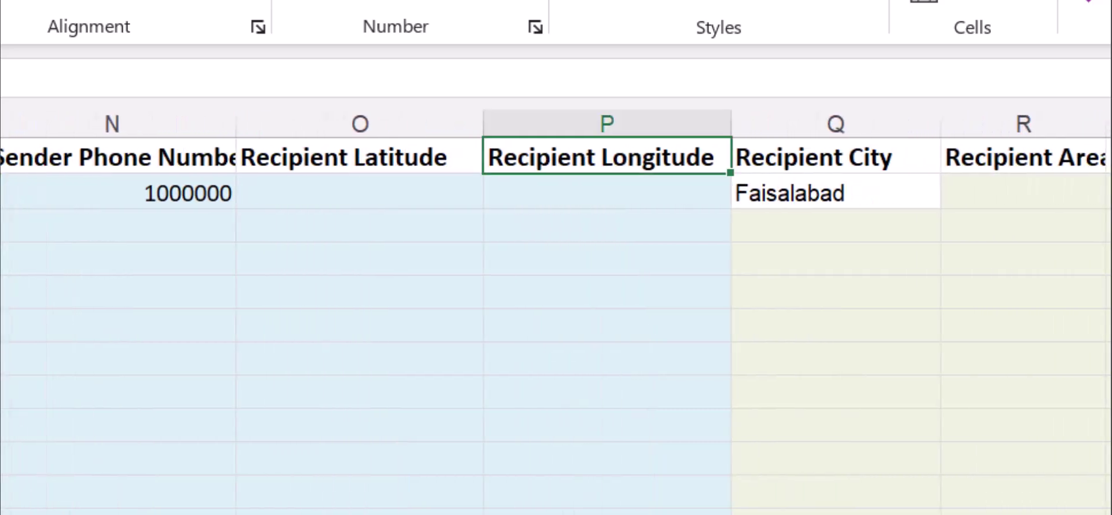
scroll(556, 324, "right", 3)
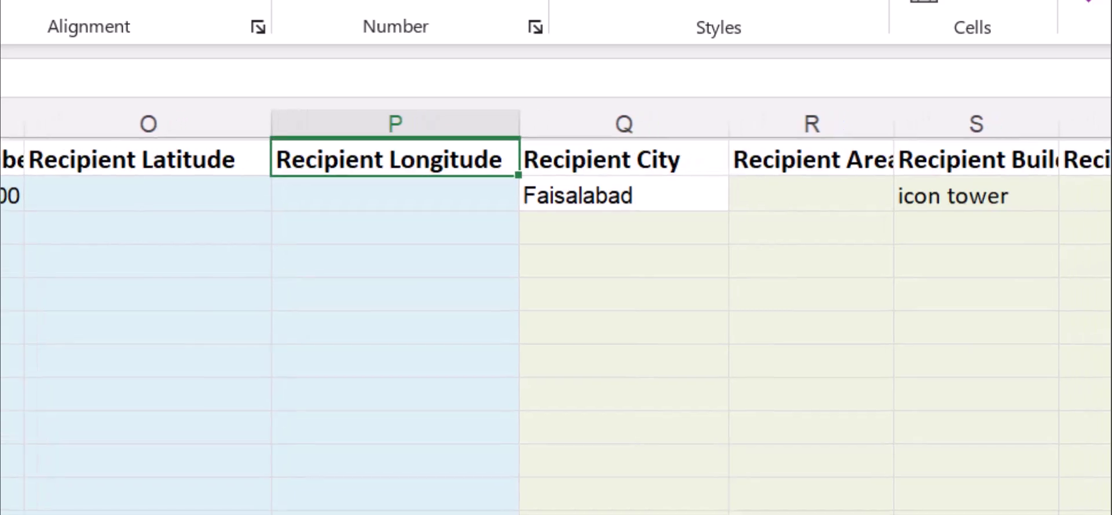
scroll(556, 324, "right", 3)
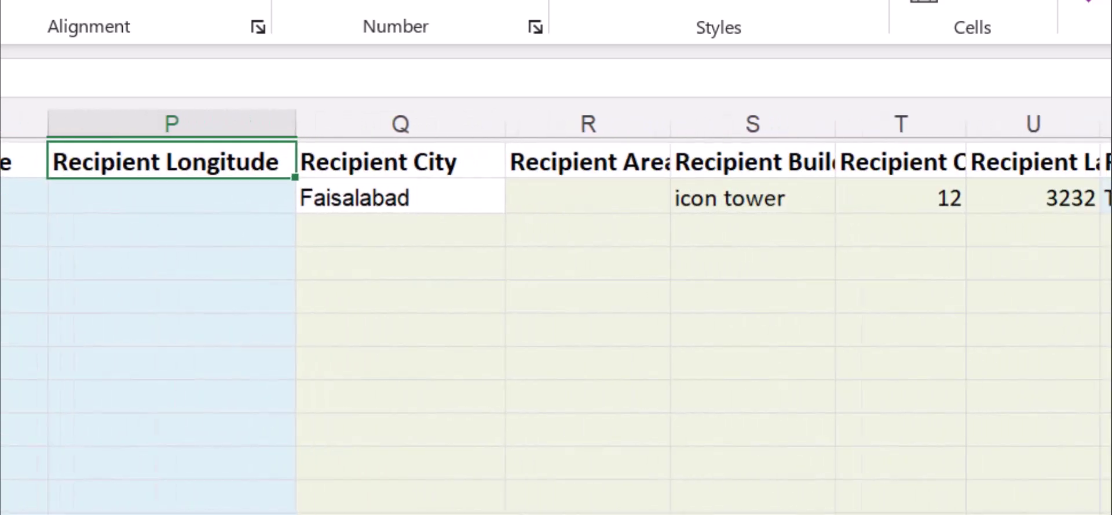
scroll(556, 325, "right", 6)
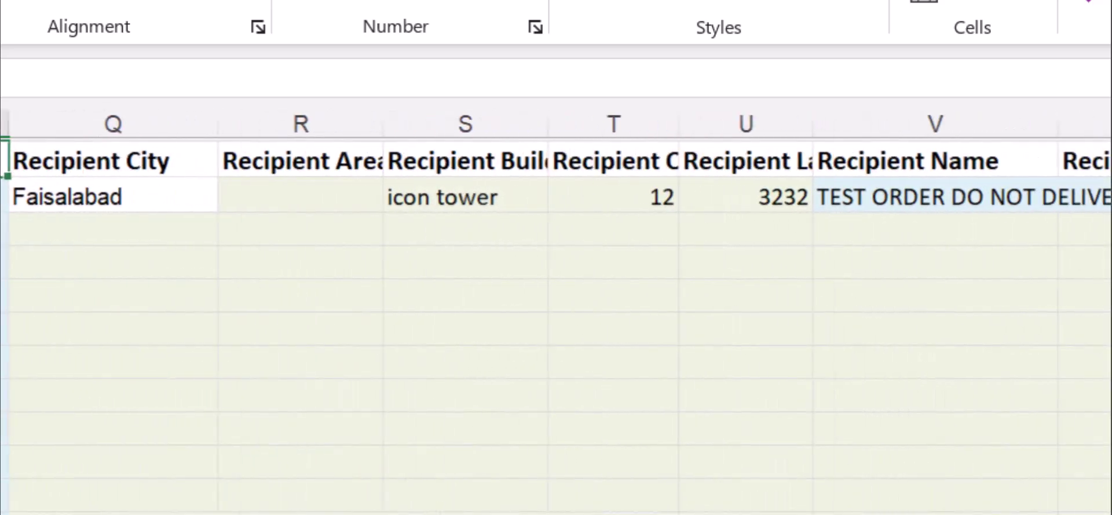
scroll(556, 325, "right", 4)
scroll(556, 324, "right", 6)
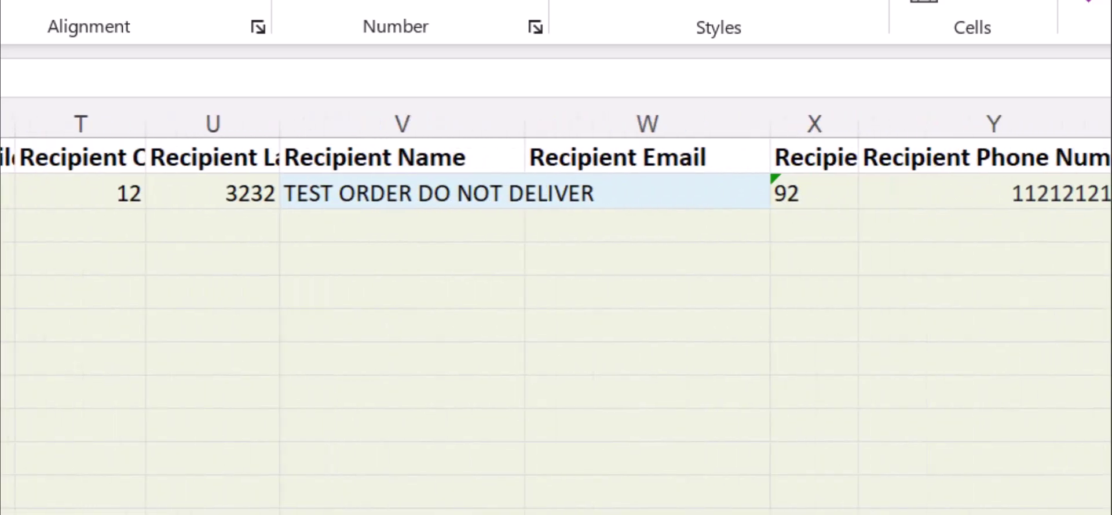
scroll(557, 324, "right", 5)
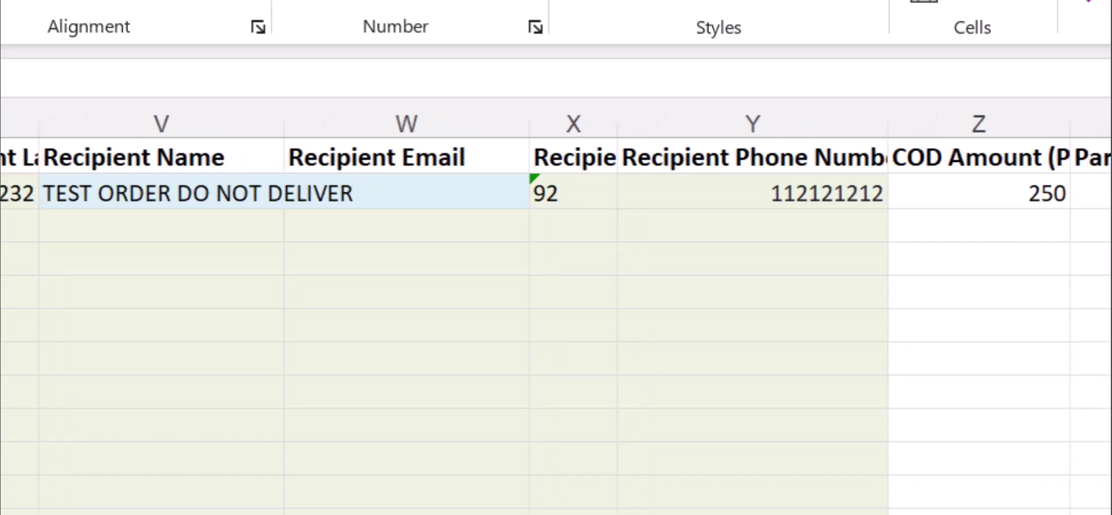
scroll(557, 325, "right", 5)
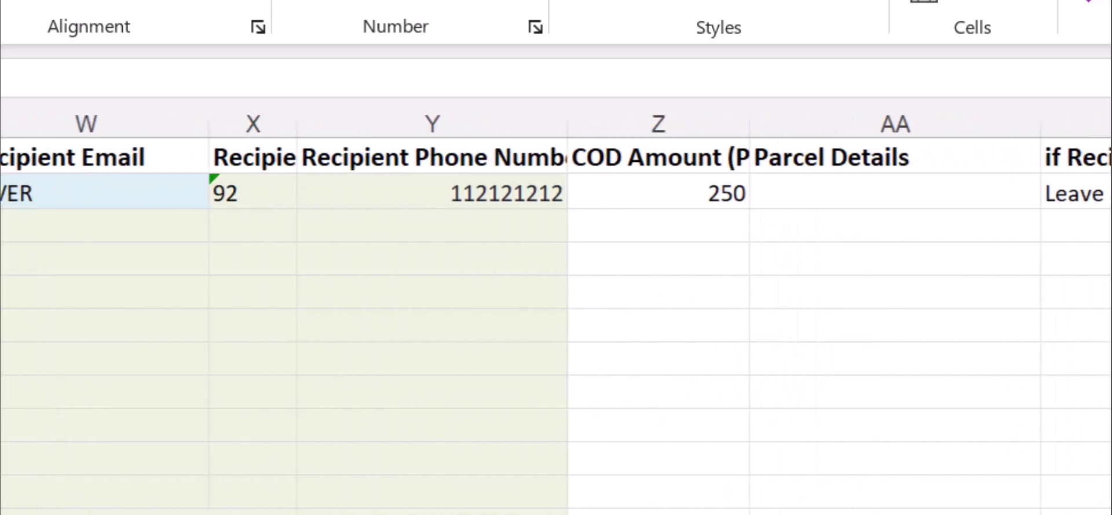
scroll(556, 324, "right", 5)
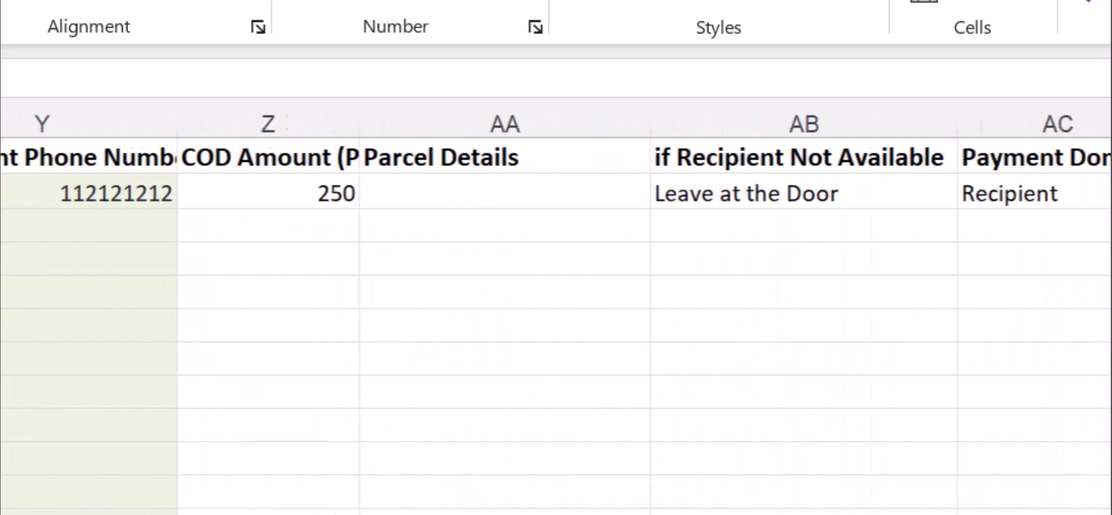
scroll(556, 324, "right", 5)
scroll(557, 324, "right", 5)
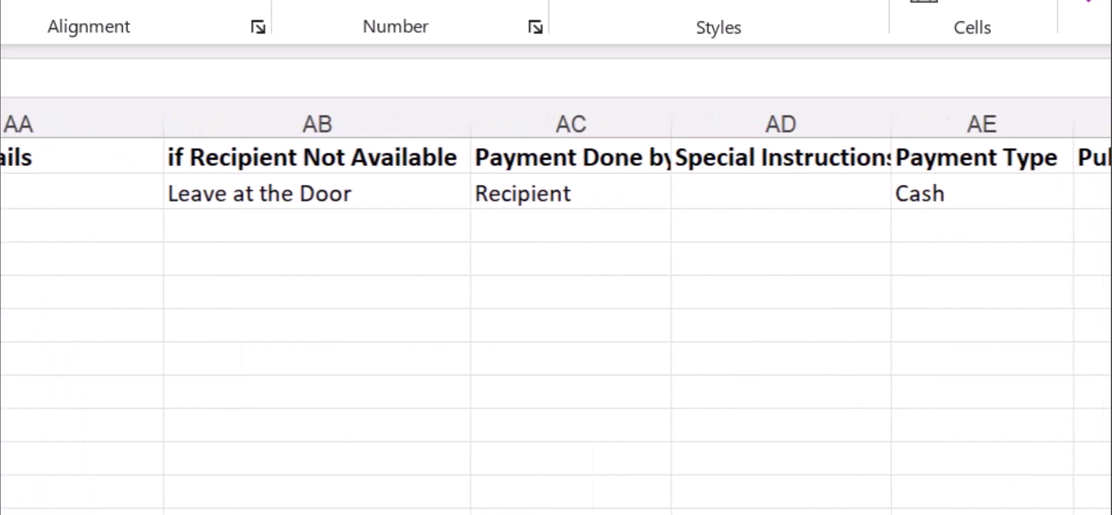
scroll(557, 324, "right", 5)
scroll(556, 324, "right", 6)
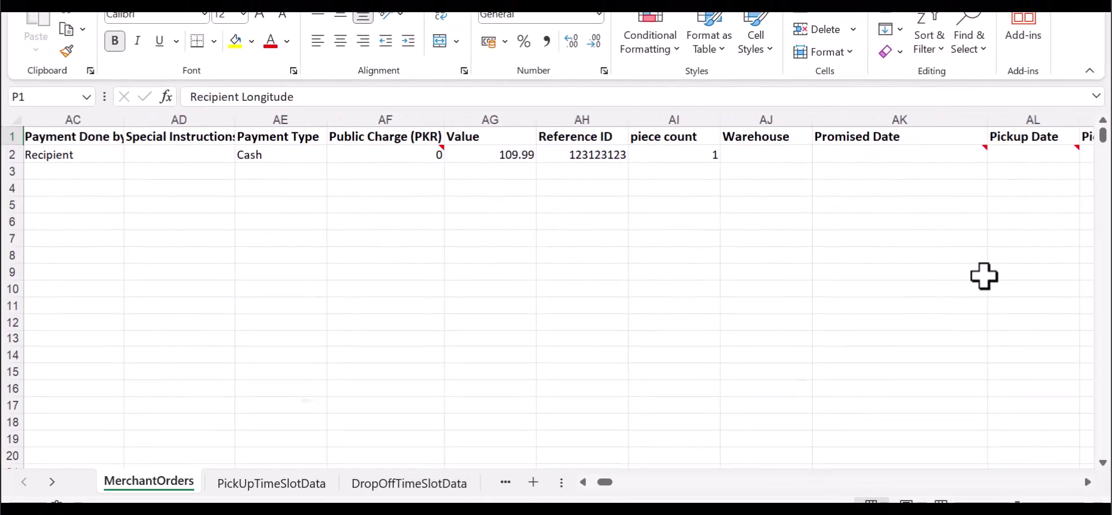
scroll(984, 276, "right", 10)
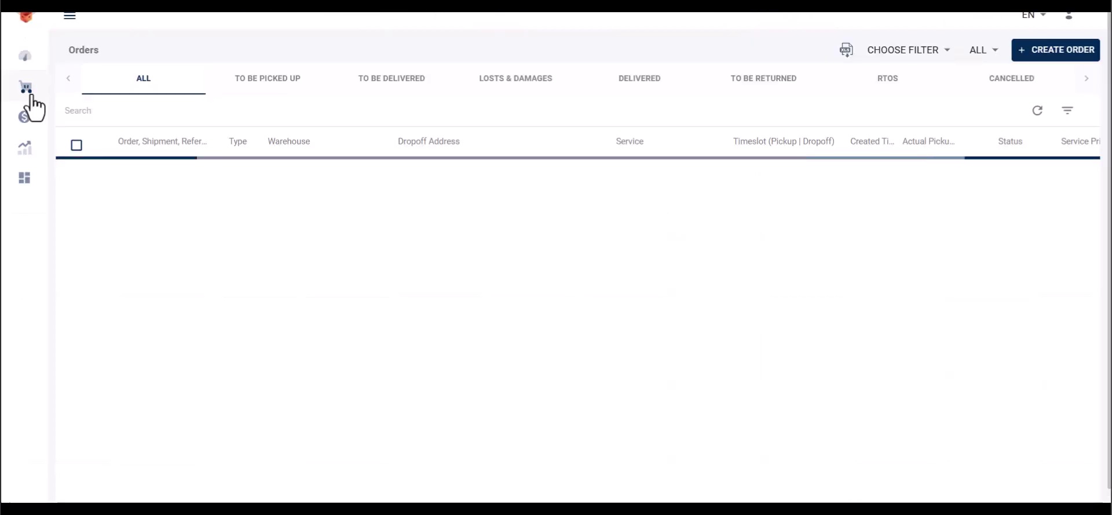
Select the filled order template file on Upload Orders and submit it for import
mouse_move(25, 96)
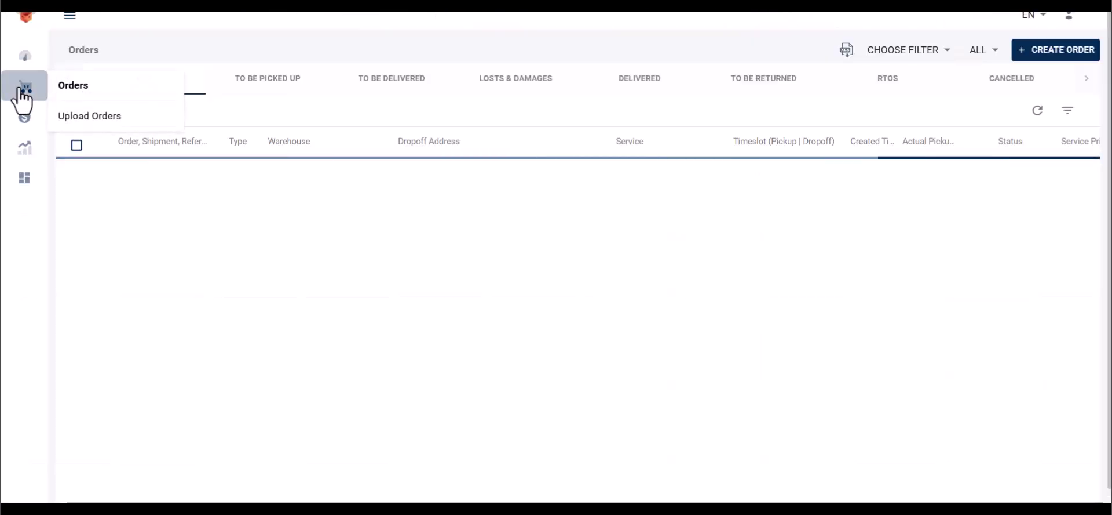
left_click(74, 115)
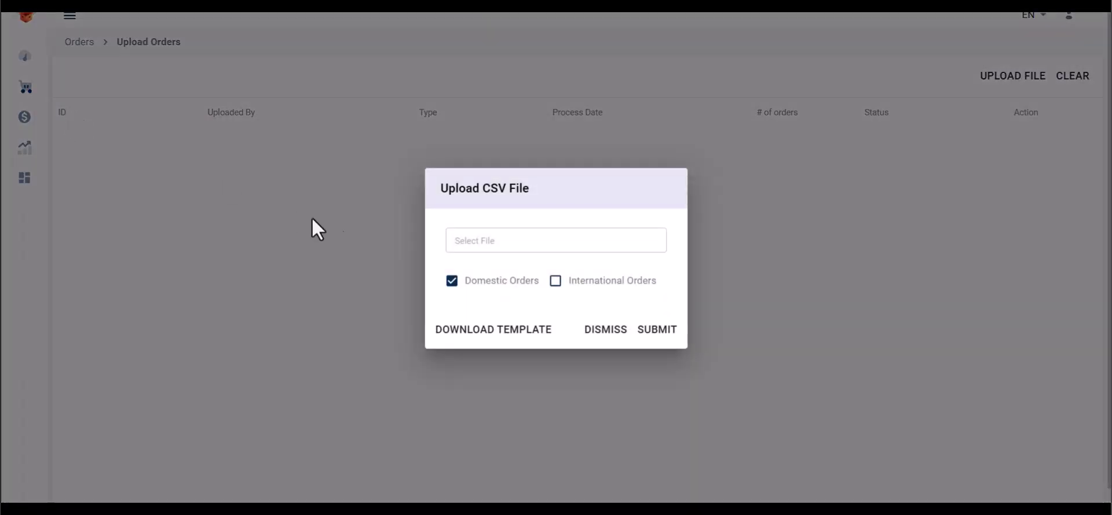
left_click(494, 248)
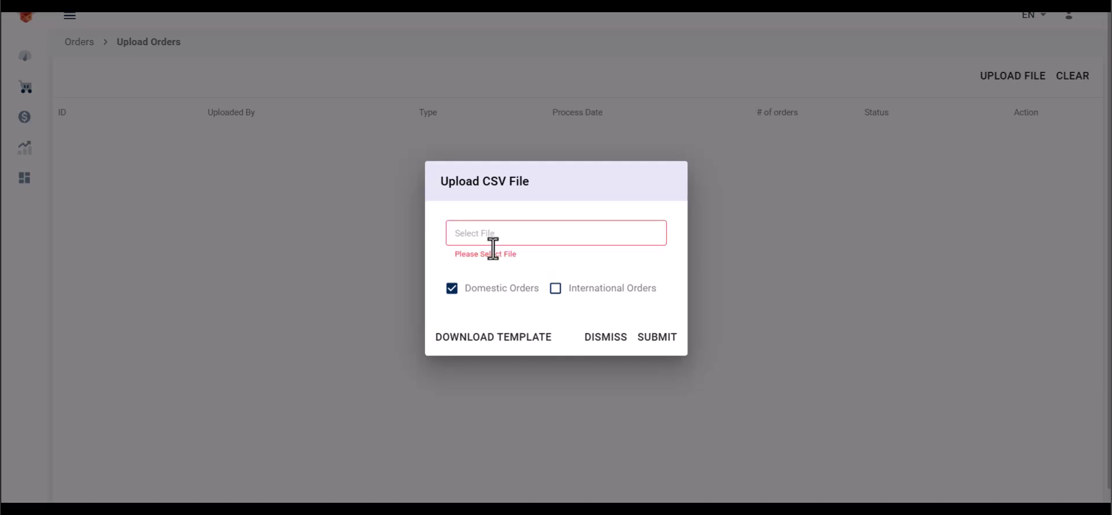
double_click(621, 379)
left_click(656, 342)
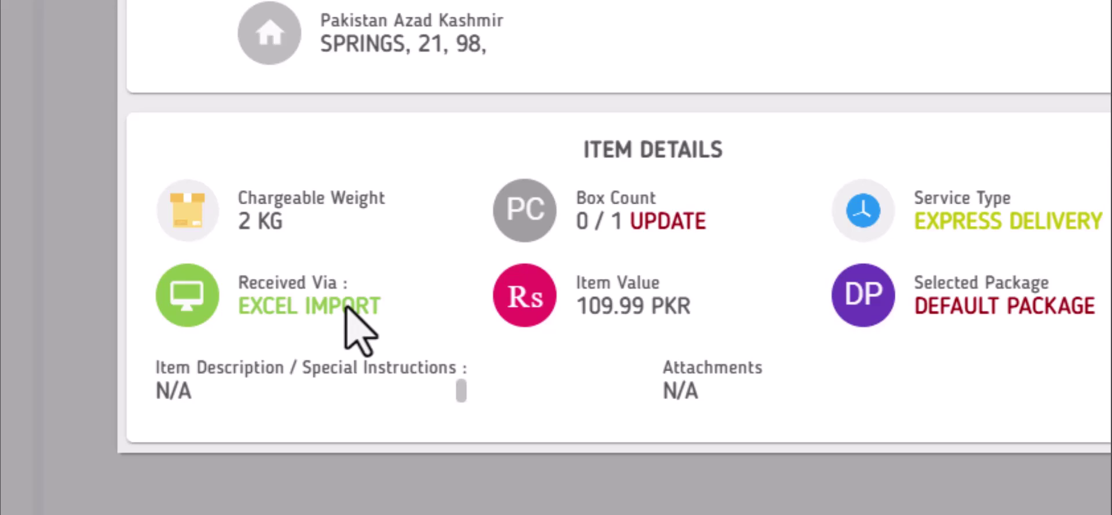
Close the order details, choose Zip24 Company, and open its imported upload batch
left_click(194, 400)
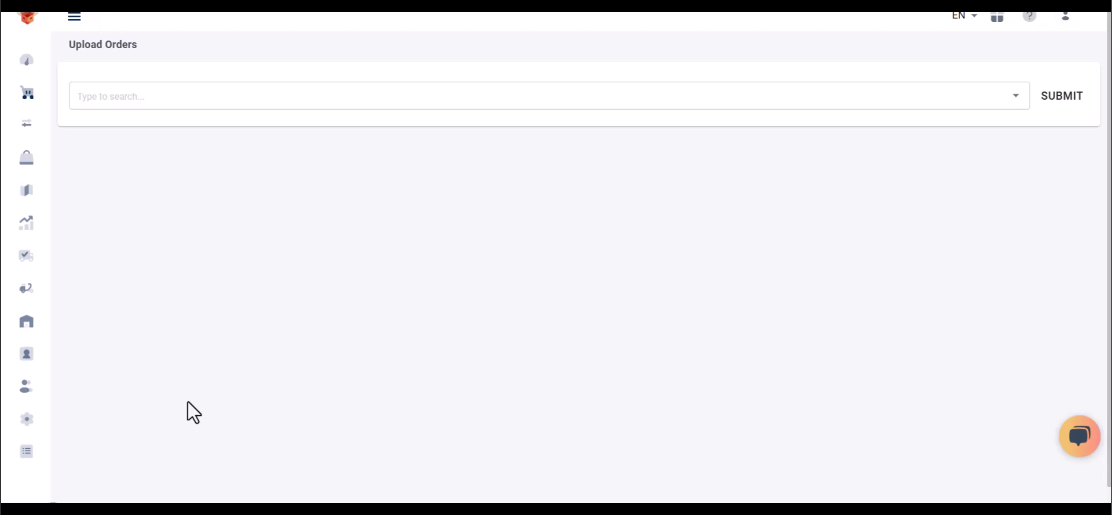
left_click(108, 136)
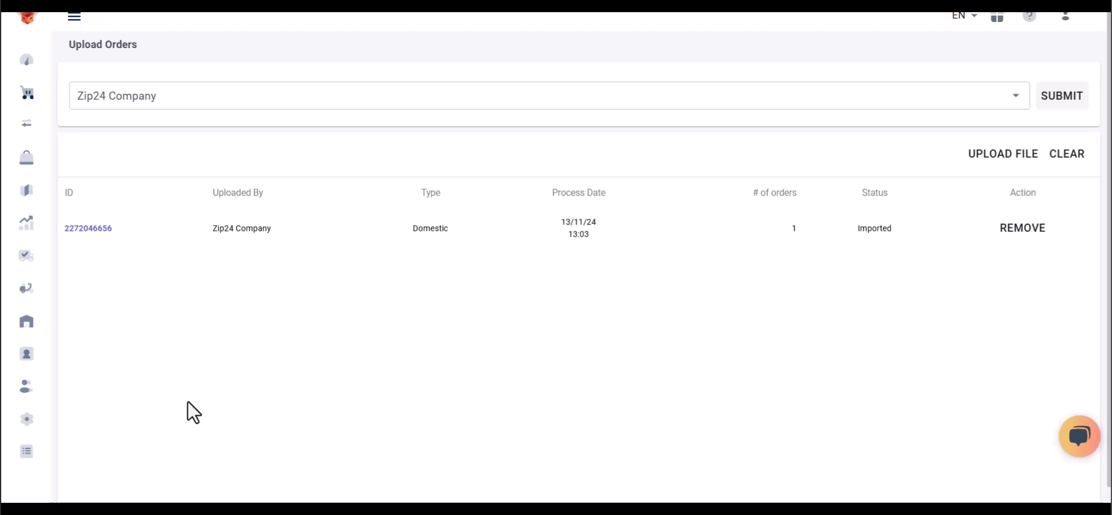
left_click(88, 229)
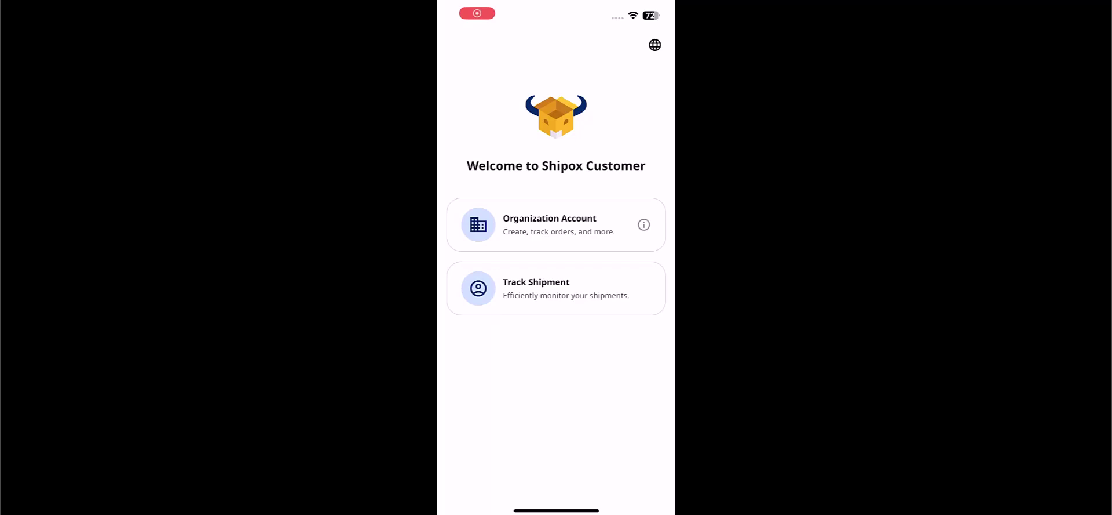
Sign in as an organization with the account e-mail and browse the orders list
left_click(557, 224)
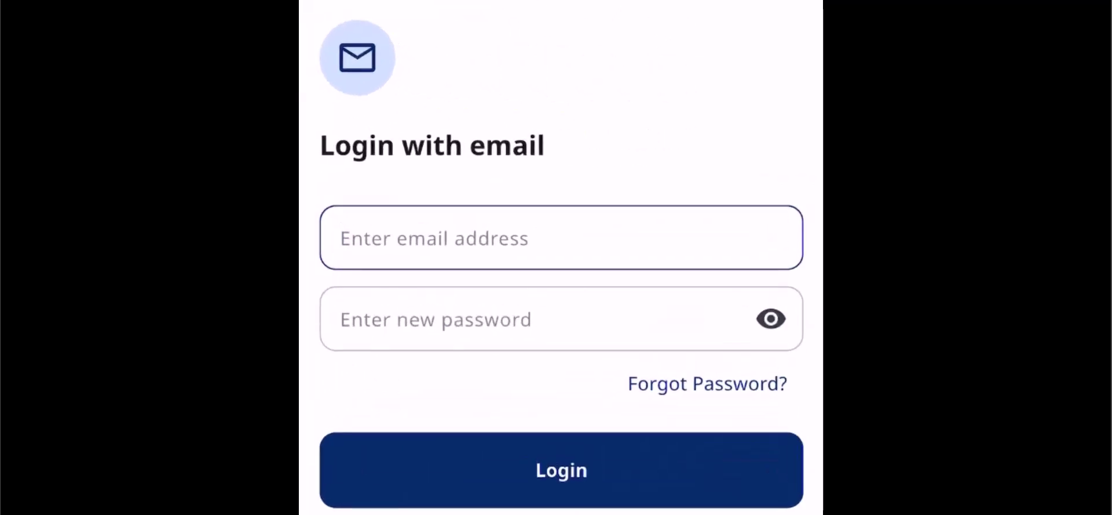
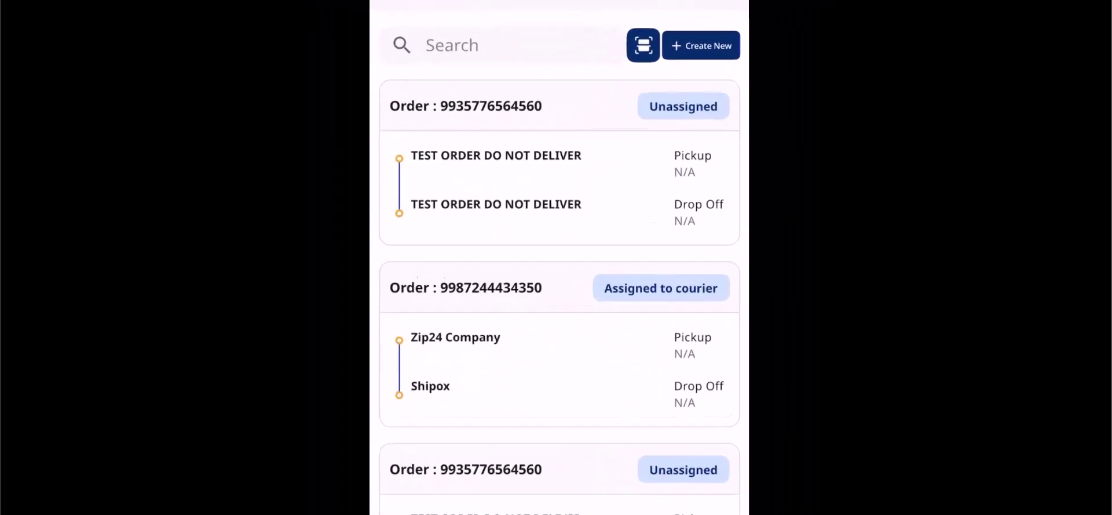
scroll(561, 298, "down", 2)
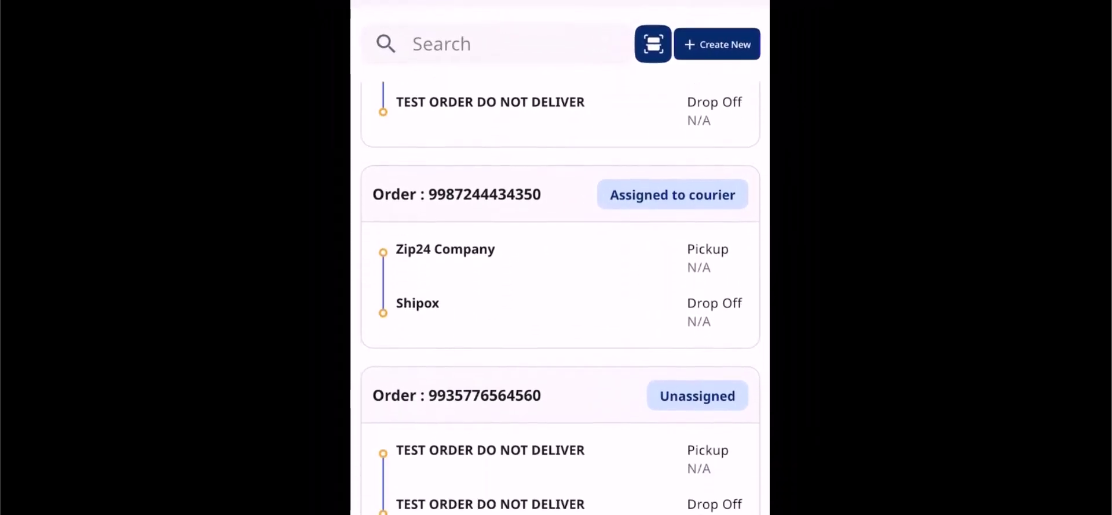
scroll(560, 298, "up", 2)
scroll(560, 297, "up", 2)
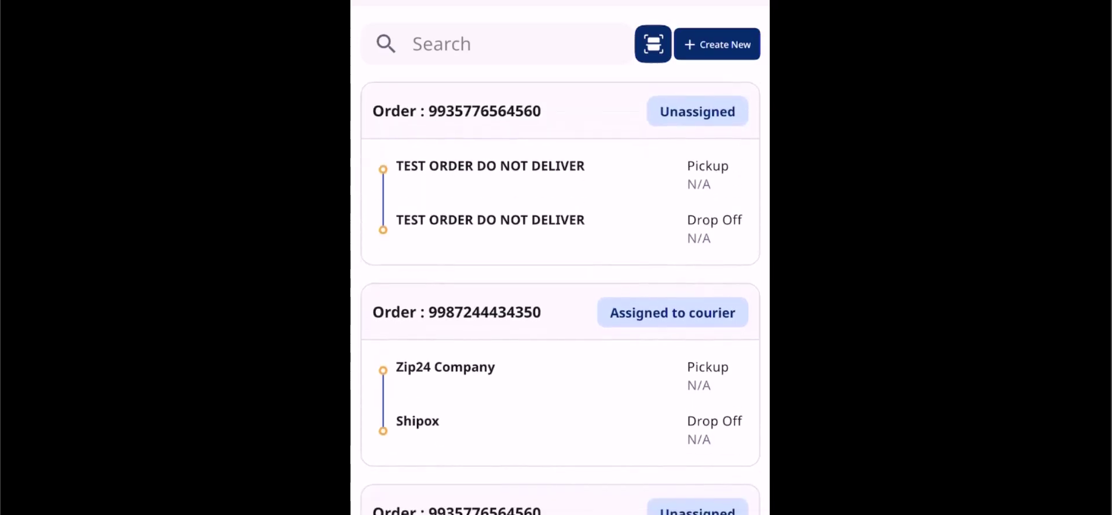
Start a new order with sender name Shipox and company DMS
left_click(718, 44)
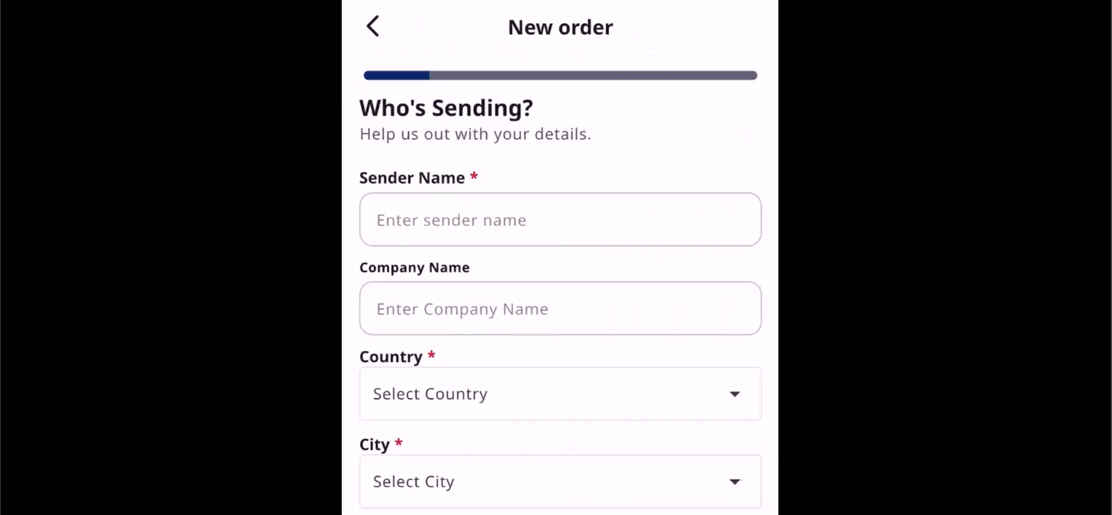
left_click(561, 219)
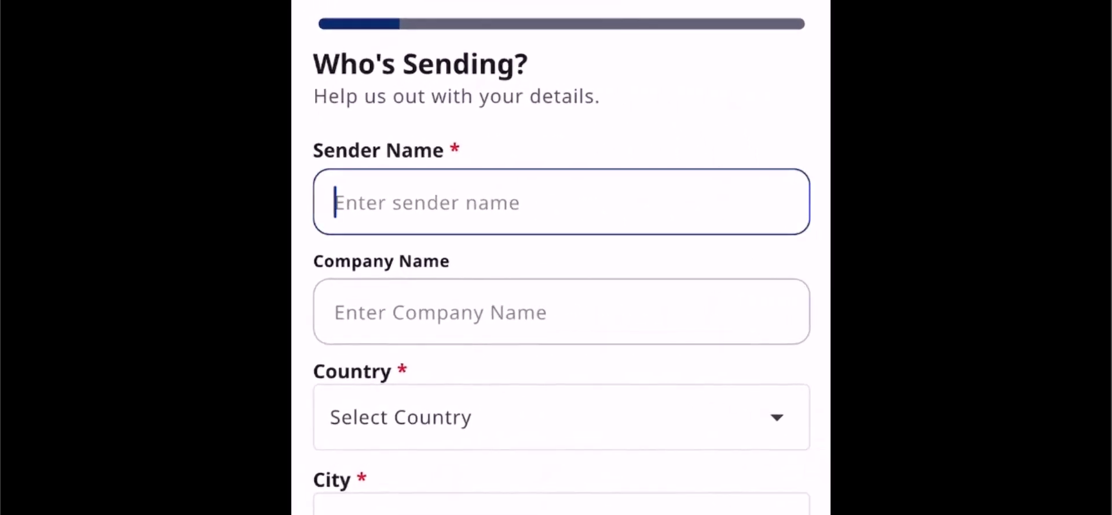
type("Shipox")
key("Tab")
type("DMS")
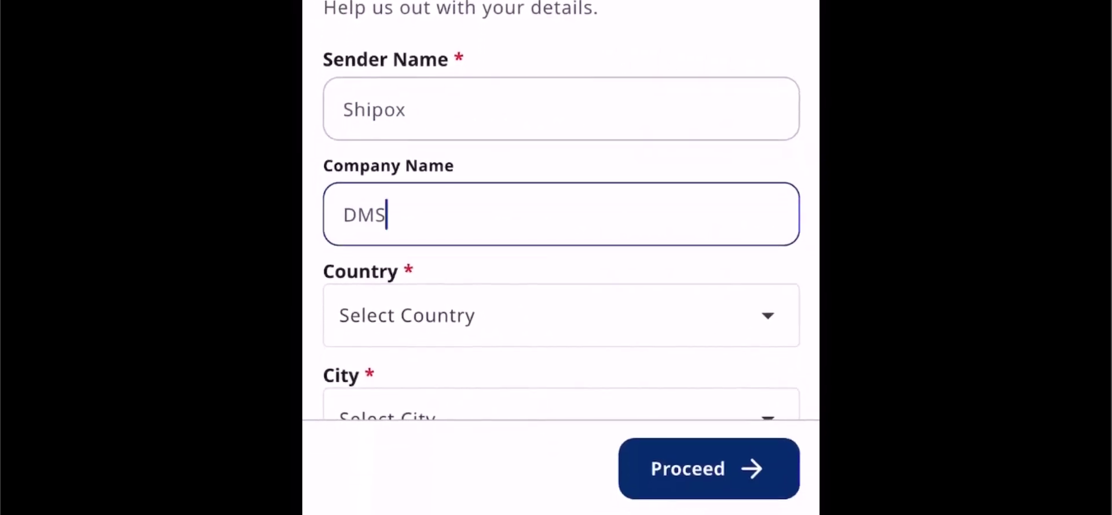
key("Return")
Set the sender's country to Pakistan, city Azad Kashmir, and pickup location Azad K
scroll(561, 257, "down", 5)
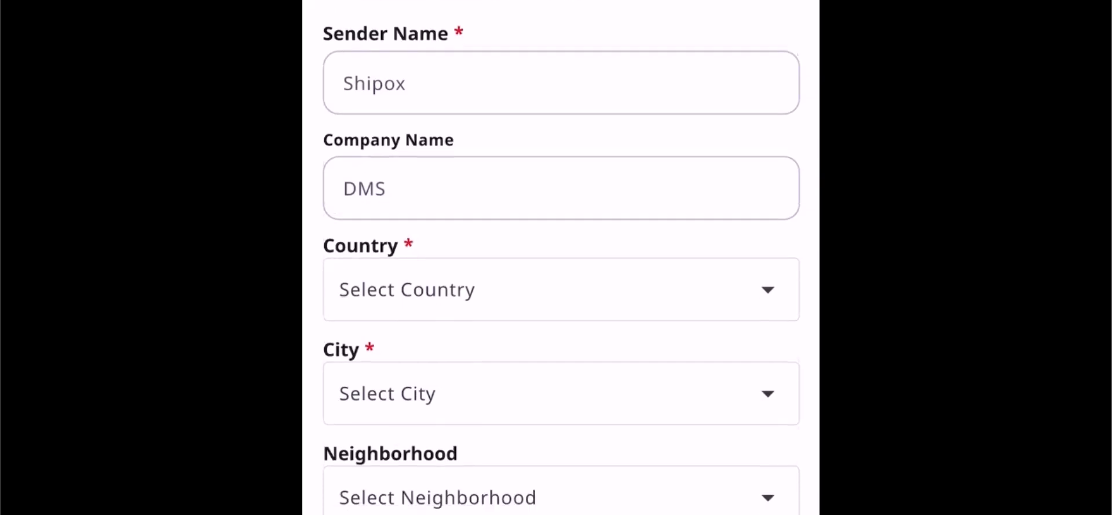
left_click(562, 71)
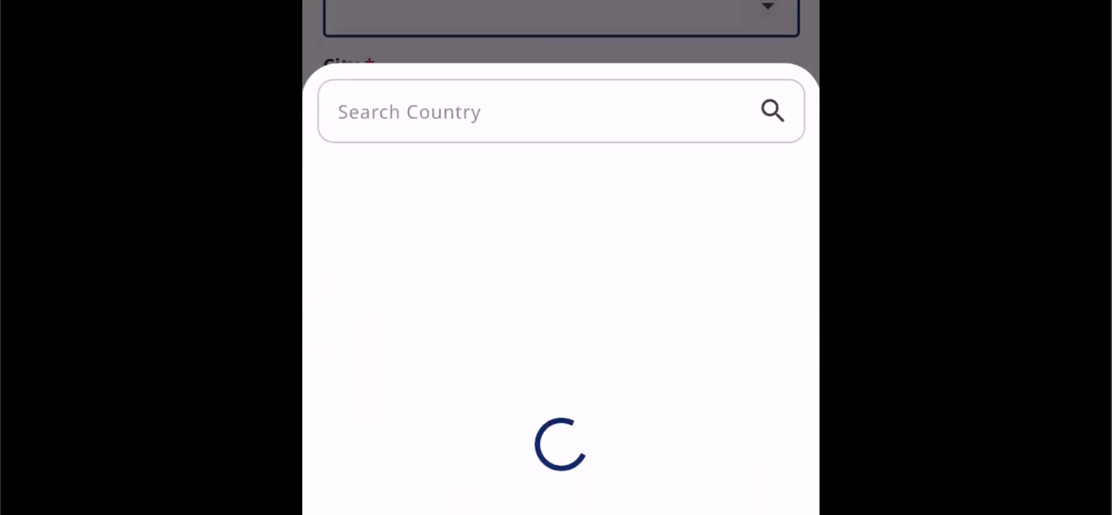
type("PAKISTAN")
left_click(367, 183)
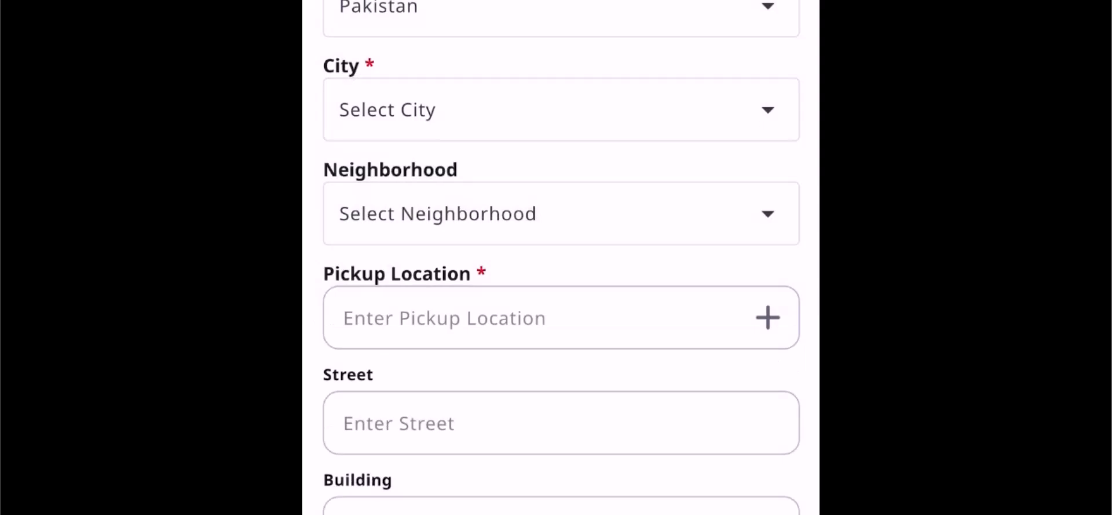
left_click(562, 109)
left_click(417, 189)
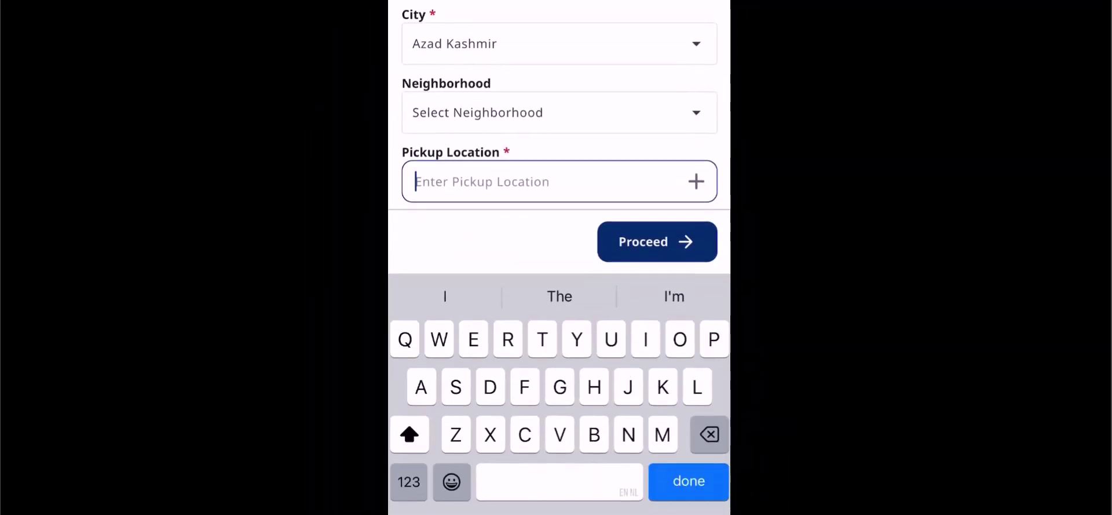
type("Azad K")
key("Return")
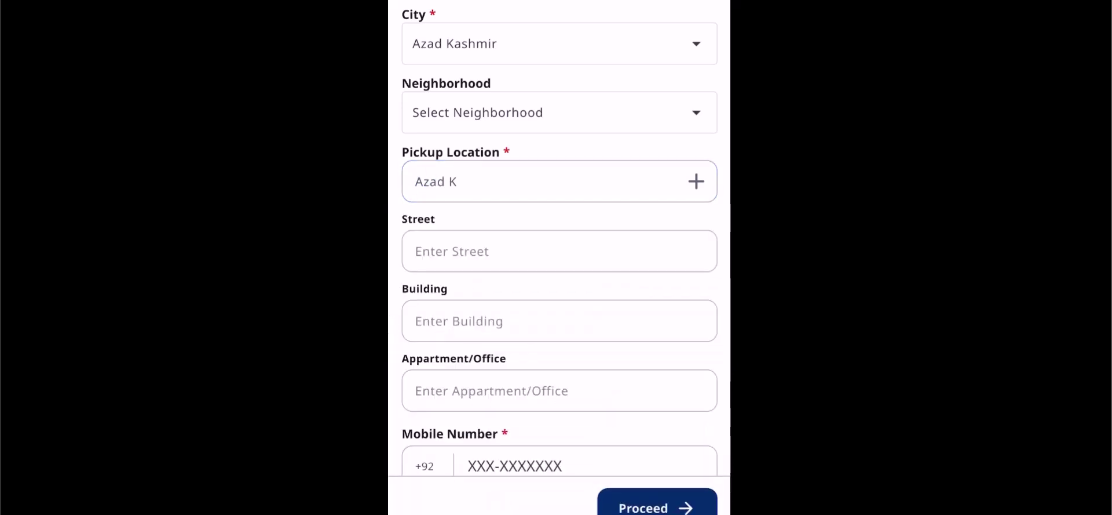
Enter the sender's mobile number and e-mail, then proceed to the recipient step
scroll(560, 257, "down", 5)
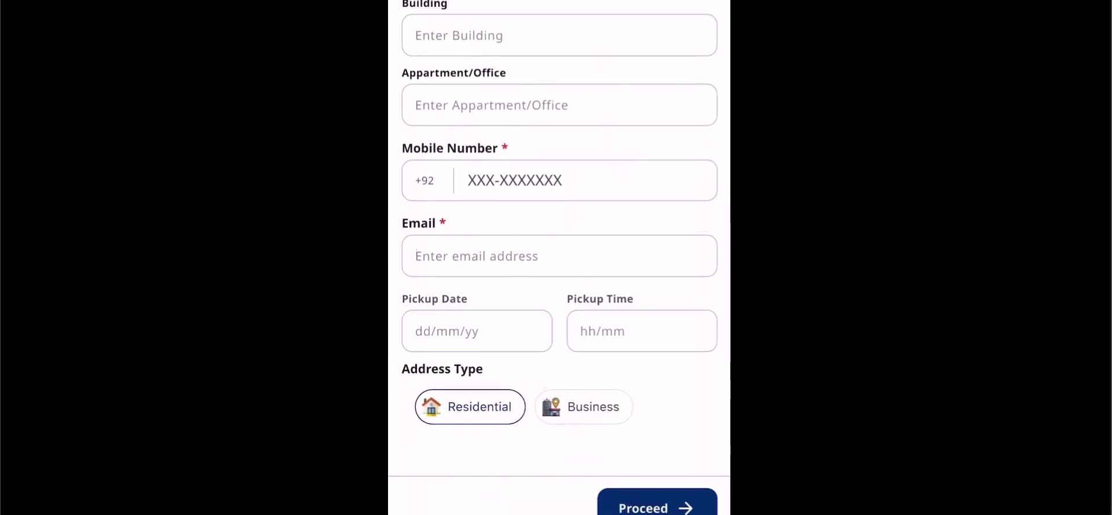
left_click(559, 190)
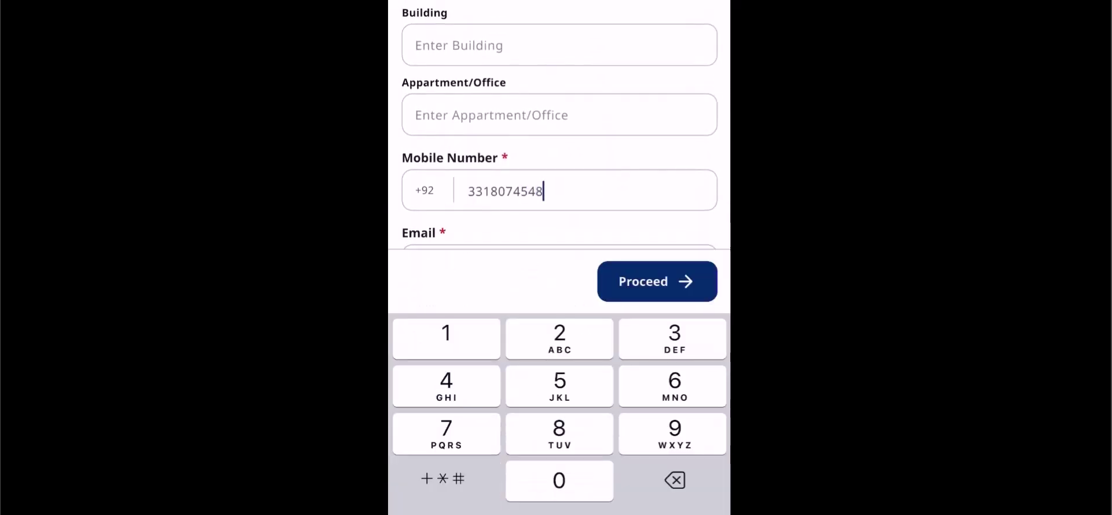
scroll(559, 124, "down", 2)
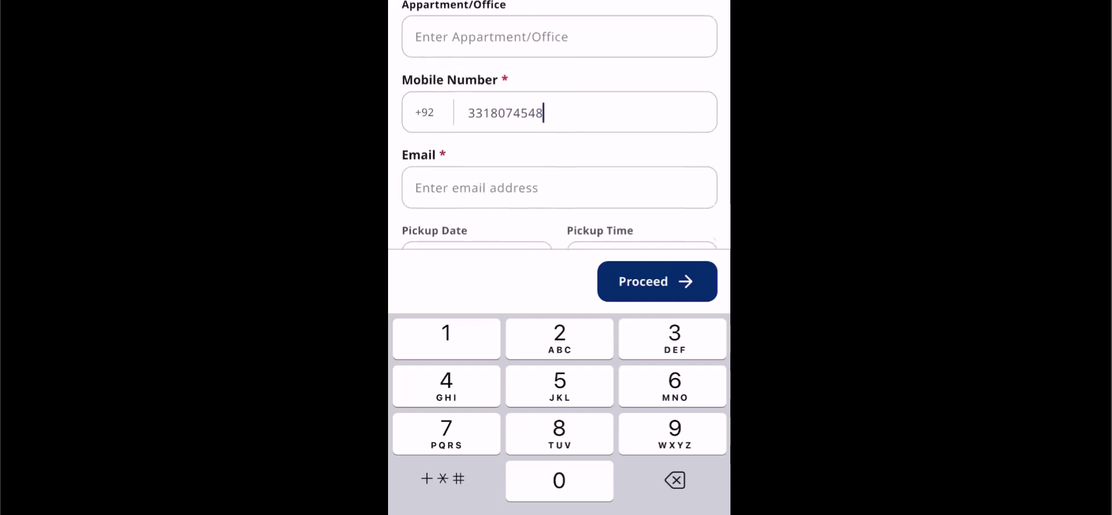
left_click(560, 164)
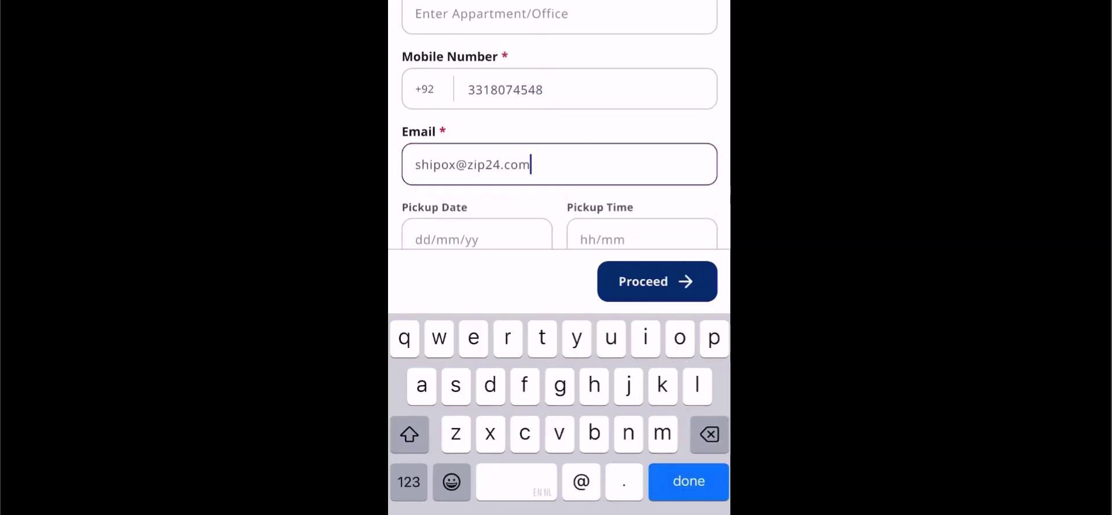
key("Return")
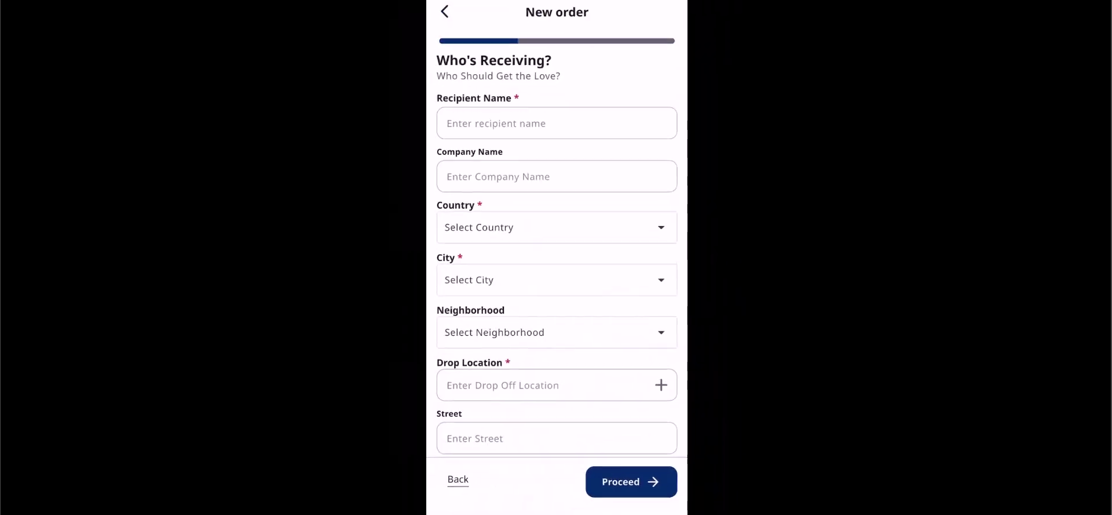
left_click(556, 124)
Enter recipient Zip24 of company DMS, with country Pakistan and city Faisalabad
type("Zip24")
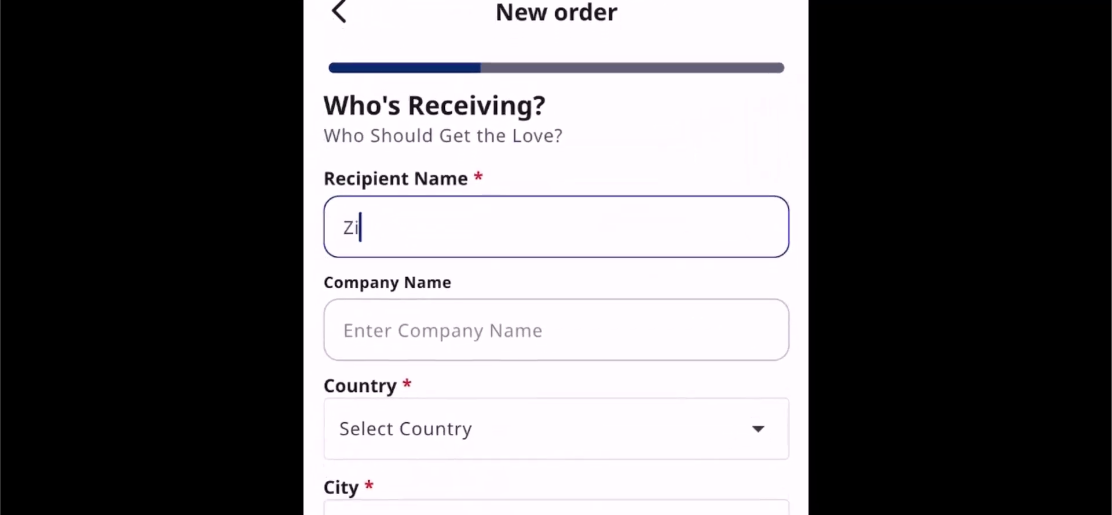
left_click(557, 268)
type("DMS")
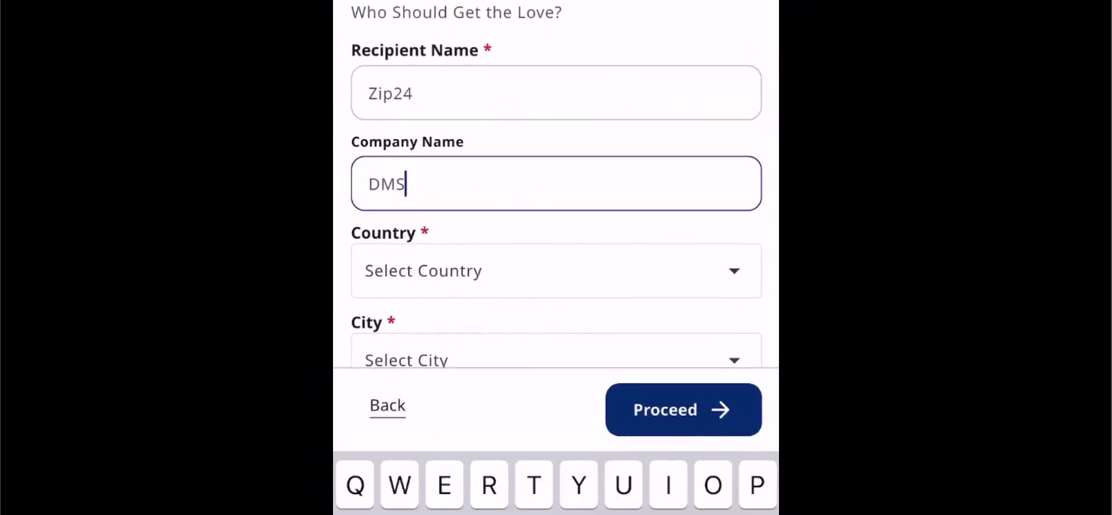
left_click(556, 271)
left_click(539, 252)
type("Pakistan")
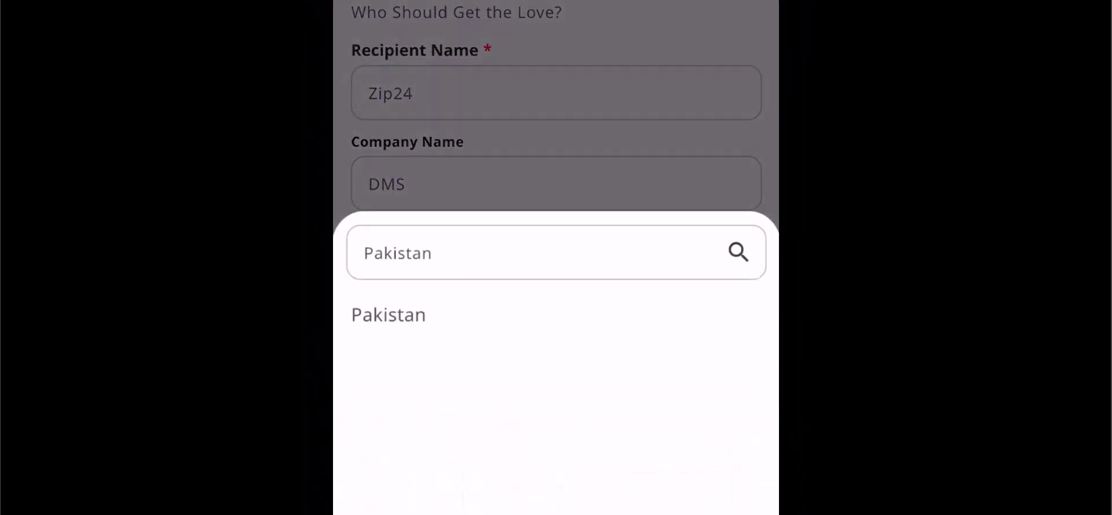
left_click(388, 314)
key("Return")
scroll(556, 257, "down", 5)
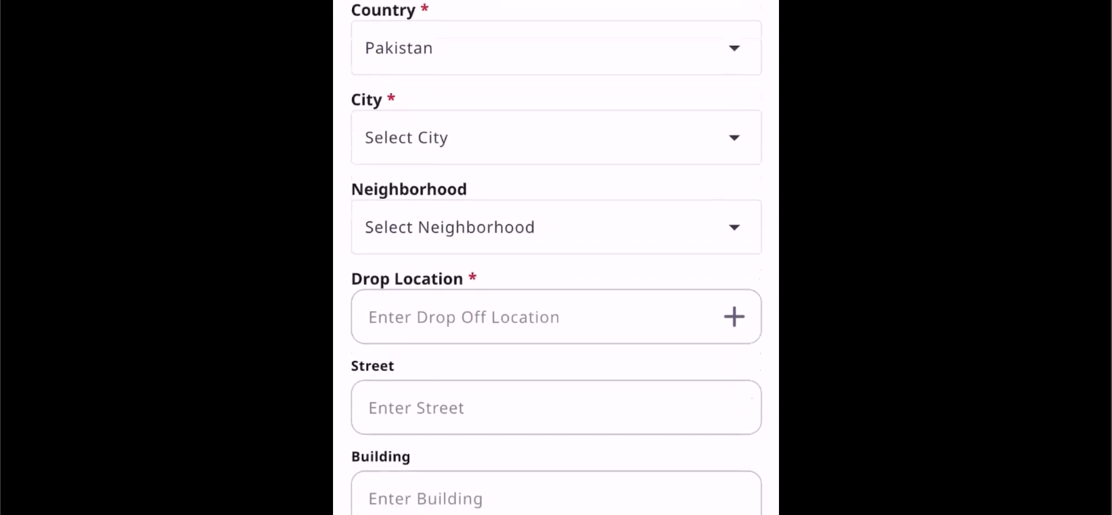
left_click(556, 58)
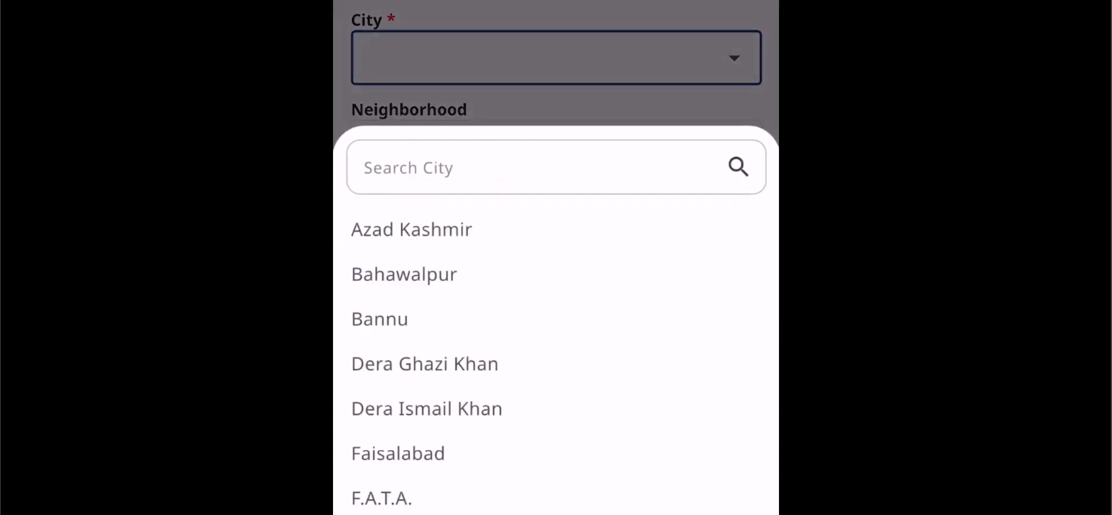
left_click(398, 453)
Set the drop location to Faisalabad and enter the recipient's mobile number
left_click(545, 237)
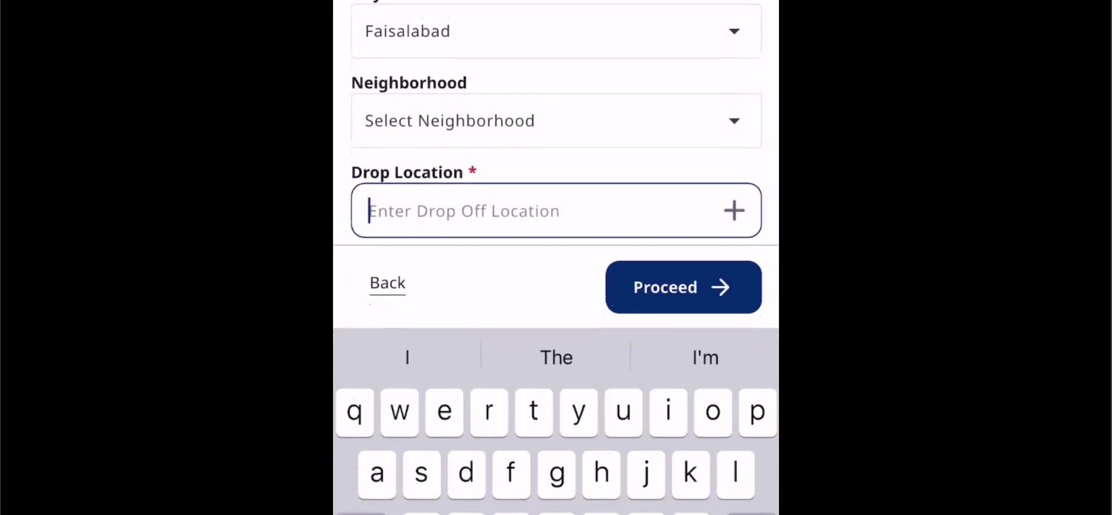
type("Faisalabad")
key("Return")
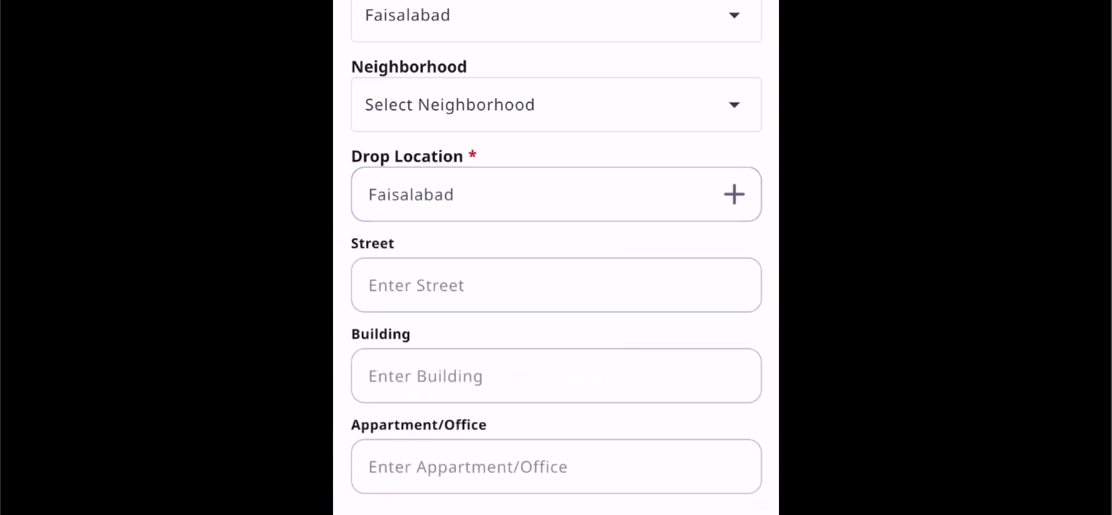
scroll(556, 258, "down", 5)
left_click(556, 268)
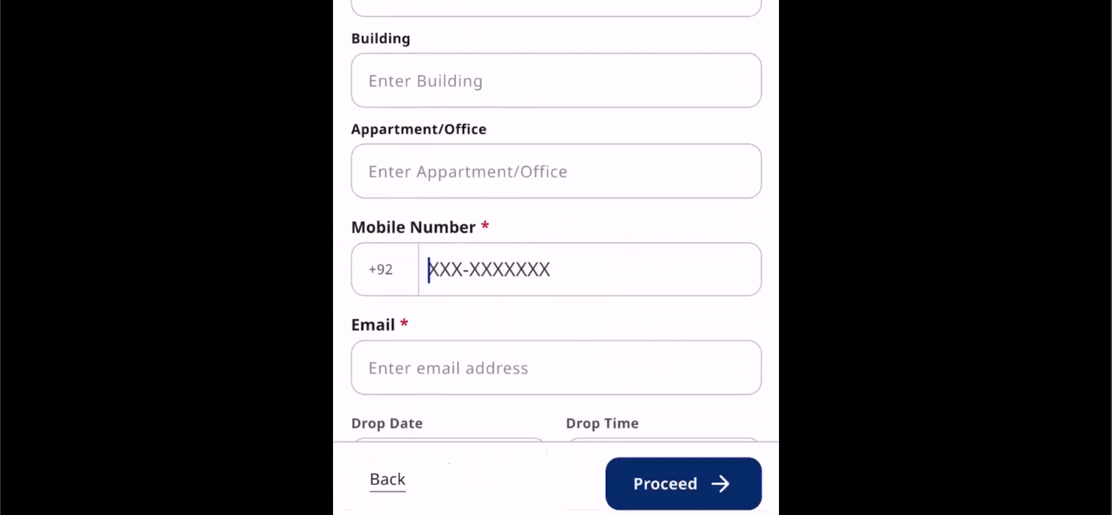
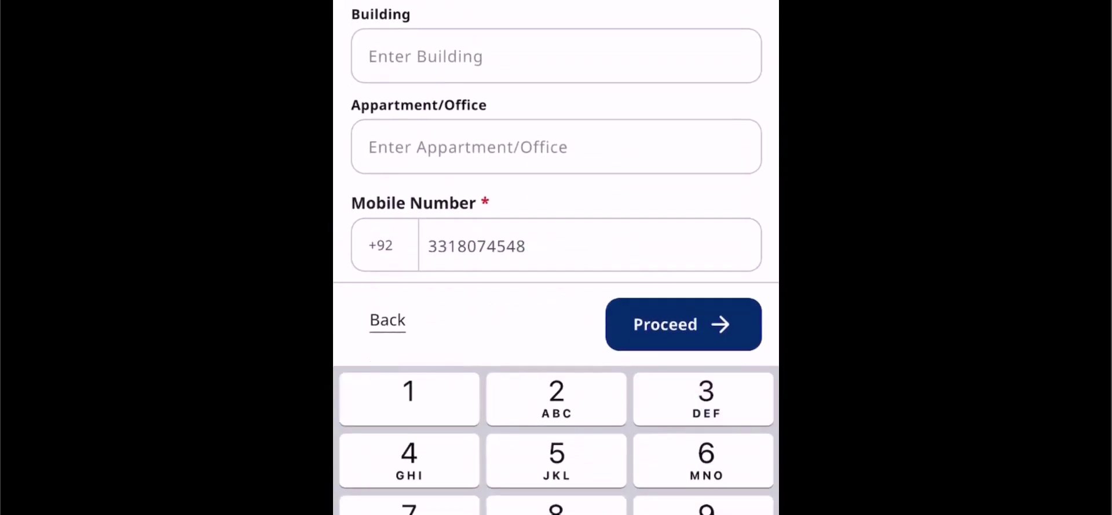
scroll(556, 174, "down", 4)
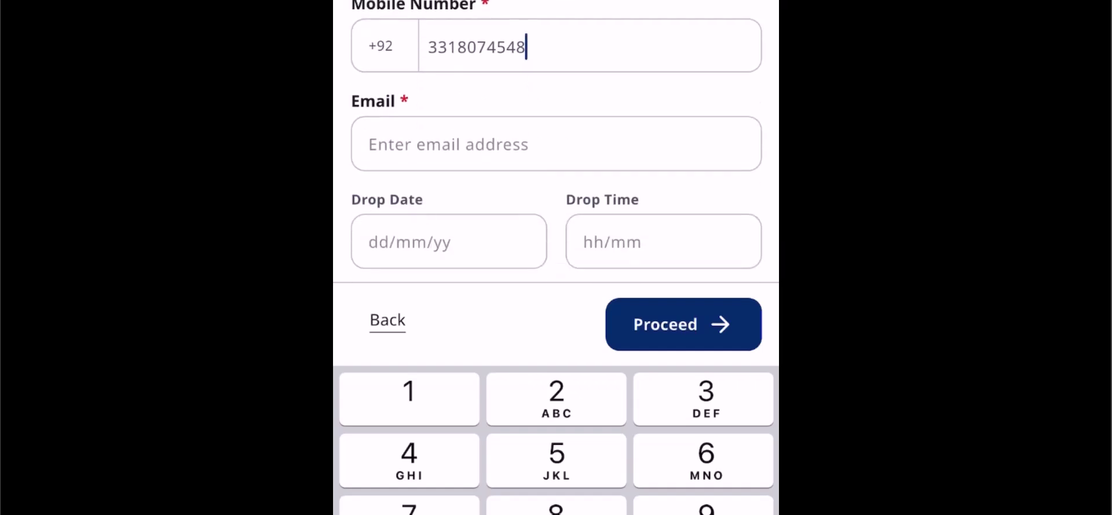
left_click(556, 142)
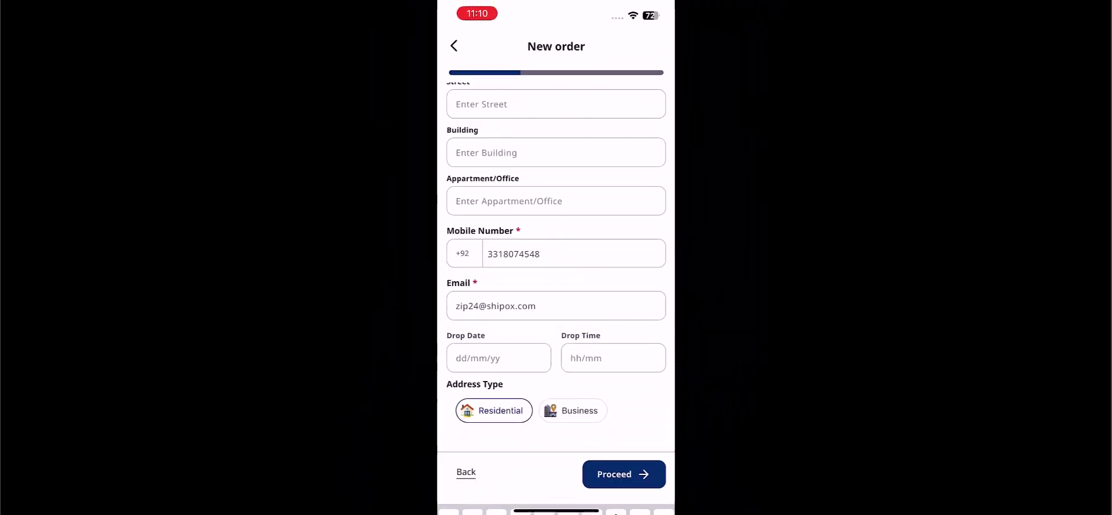
Finish the recipient's e-mail, then give the parcel item value 50 and description Toys
left_click(624, 475)
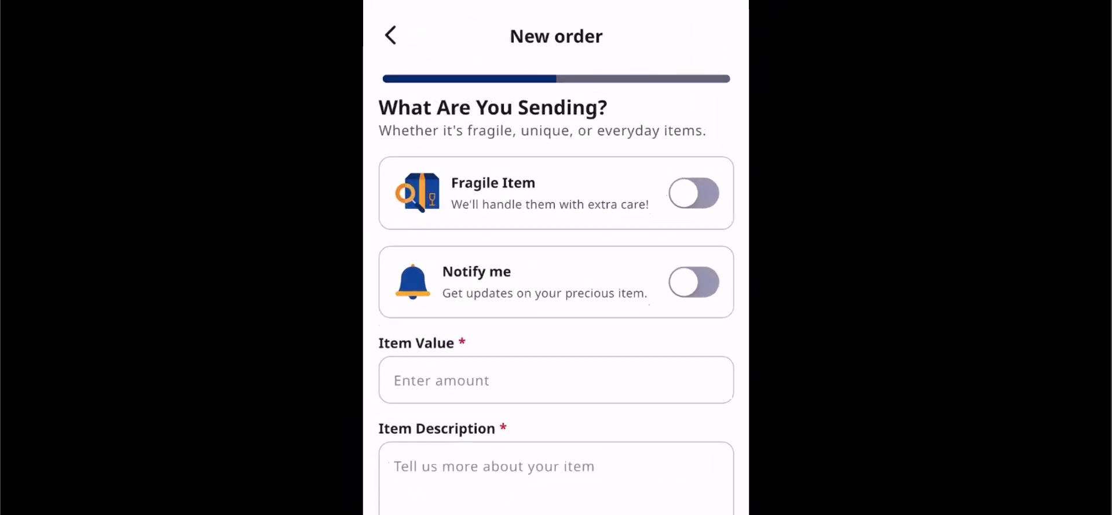
left_click(521, 258)
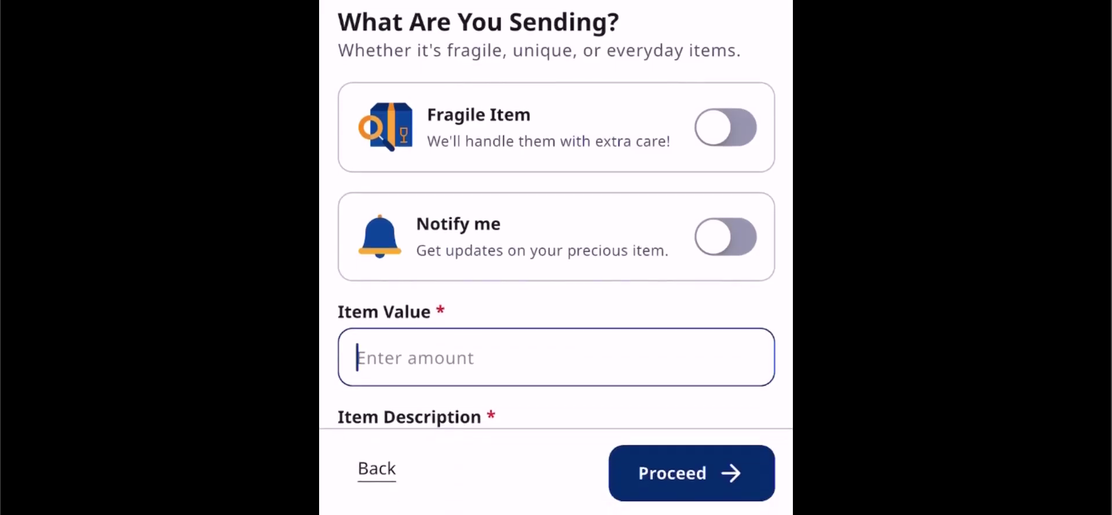
type("50")
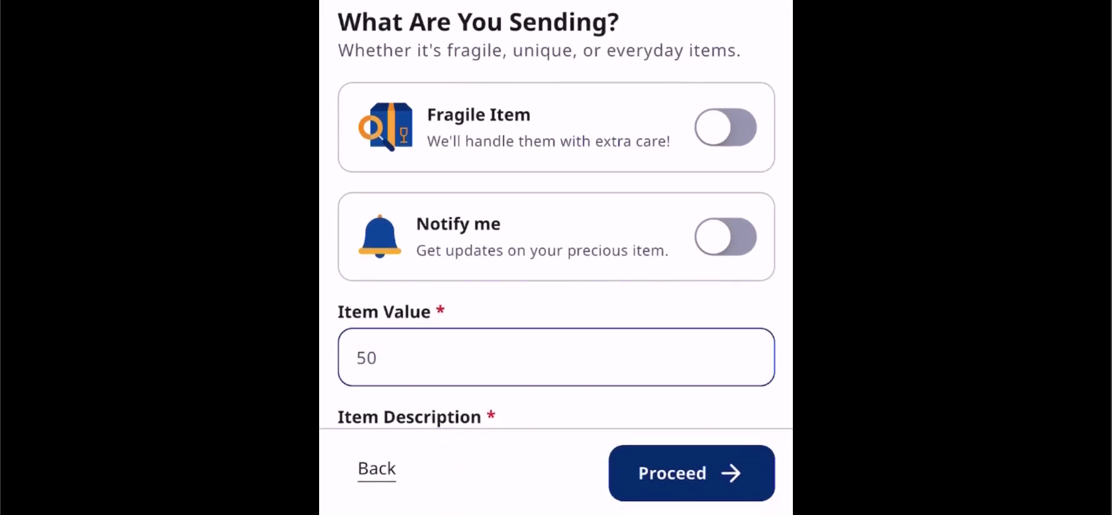
scroll(556, 232, "down", 2)
left_click(357, 342)
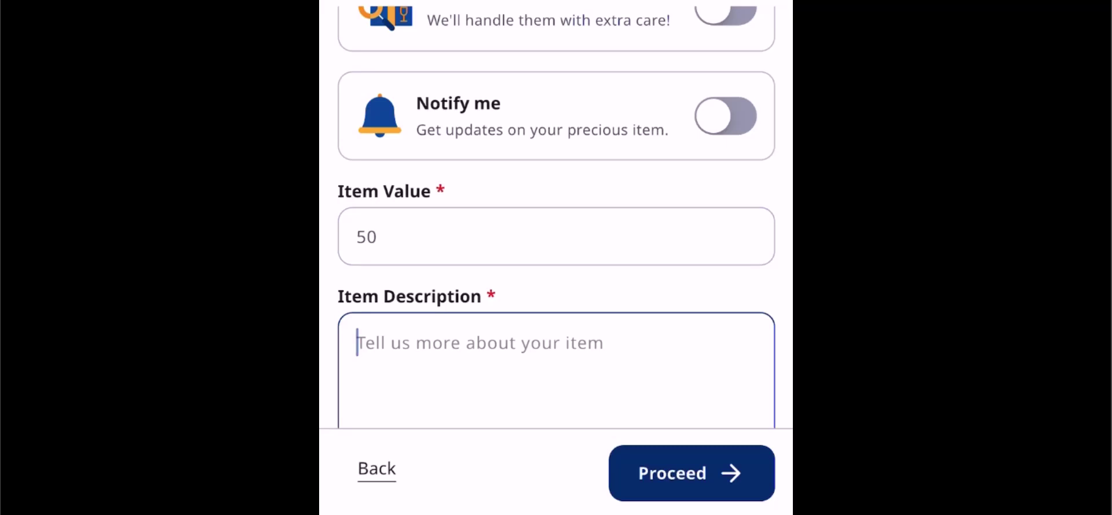
type("Toys")
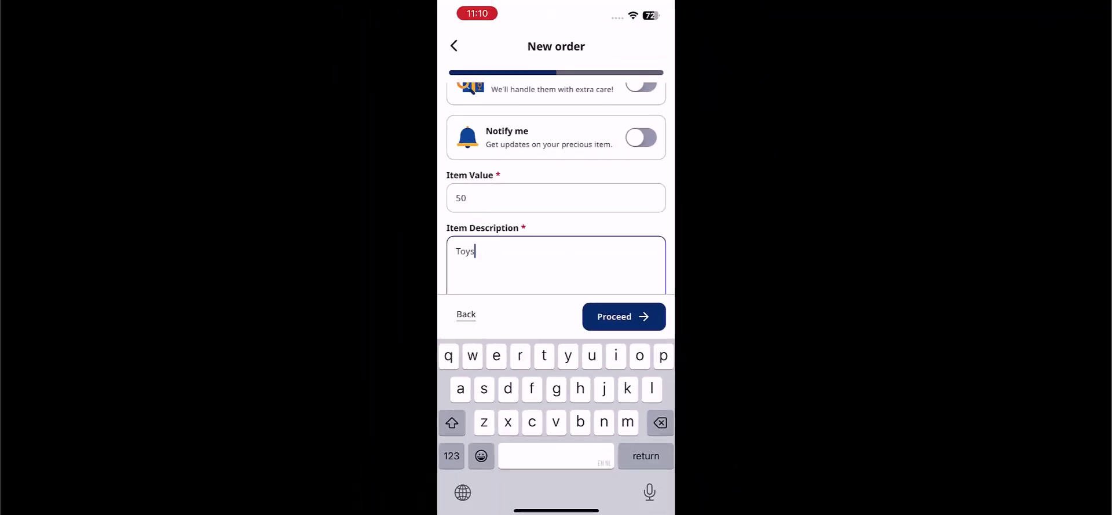
Enter the parcel weight and move on to review the payment and delivery step
left_click(624, 316)
scroll(557, 290, "down", 5)
left_click(666, 405)
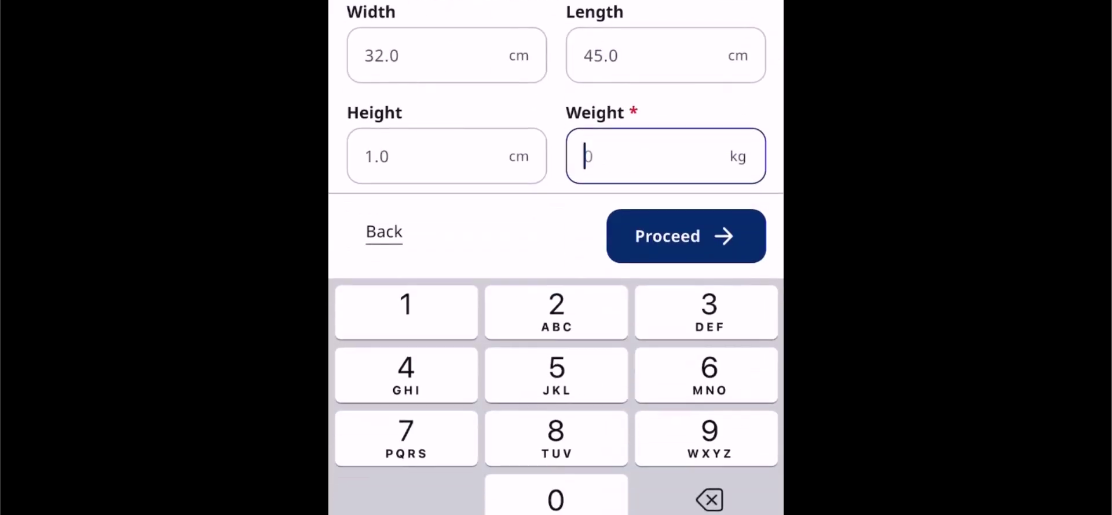
left_click(686, 236)
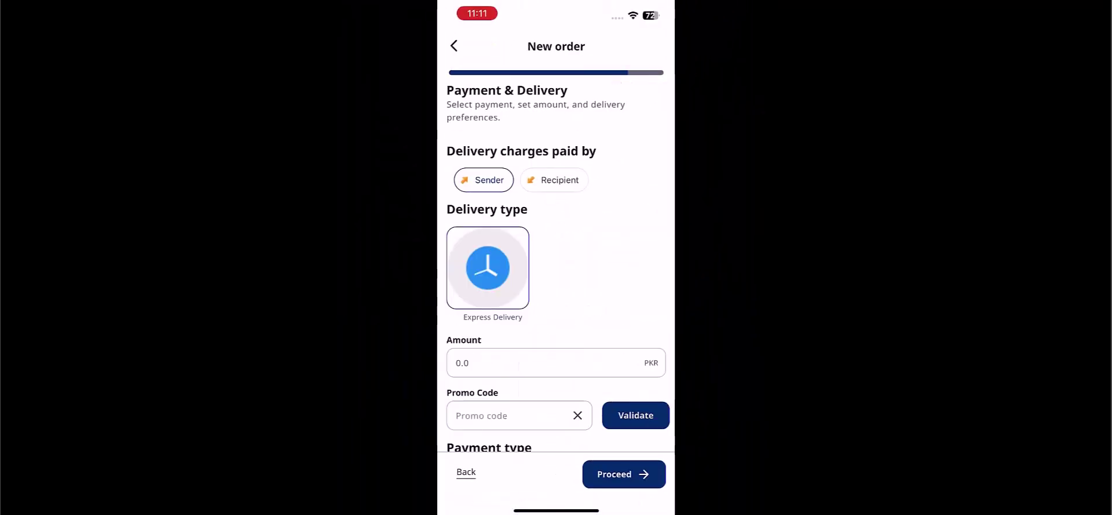
scroll(556, 290, "down", 3)
scroll(556, 289, "down", 2)
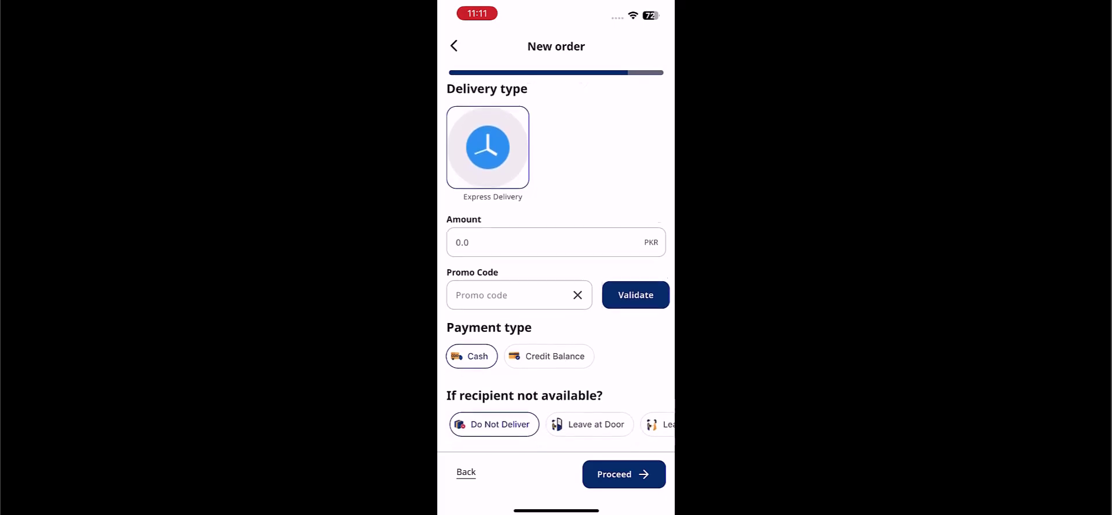
scroll(556, 290, "up", 3)
scroll(556, 261, "up", 2)
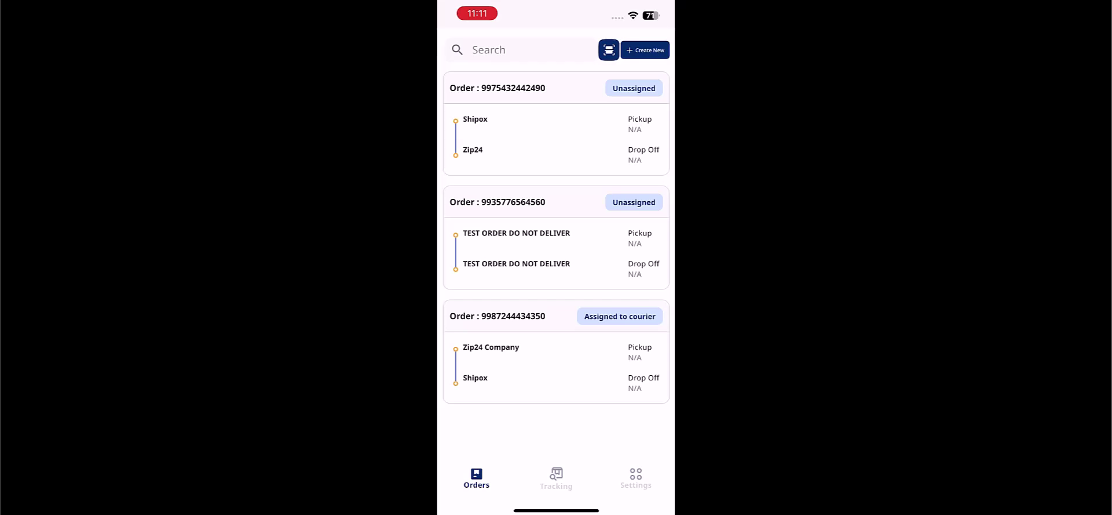
Check the Shipox-to-Zip24 order's Details, Payment and Tracking tabs, then go to the shipment Tracking page
left_click(522, 88)
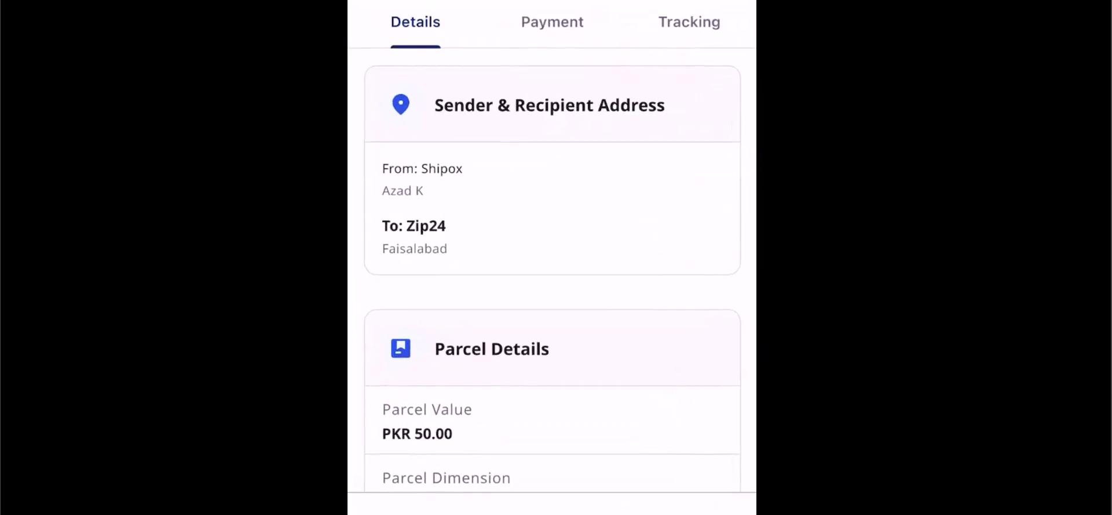
scroll(553, 267, "down", 5)
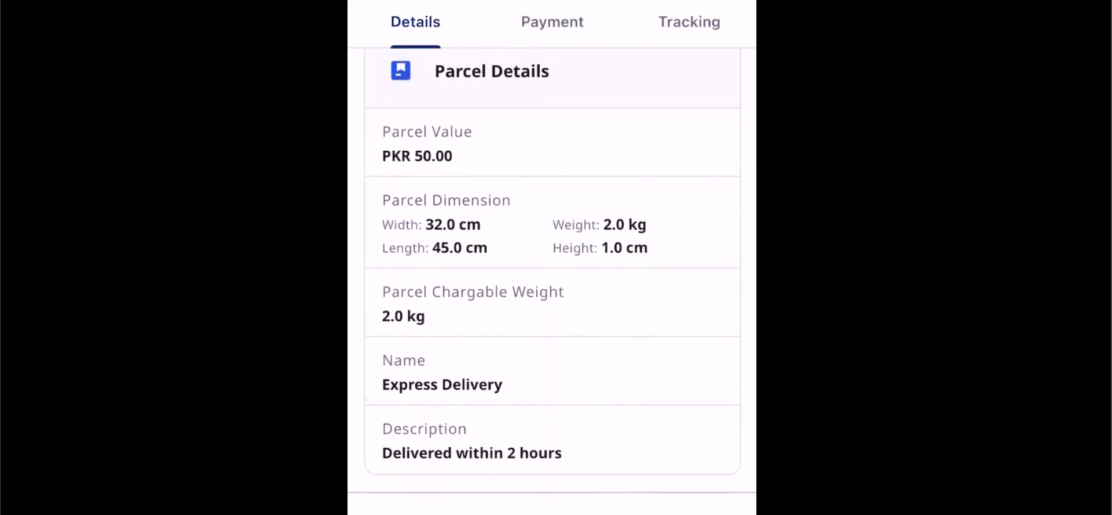
scroll(552, 266, "up", 5)
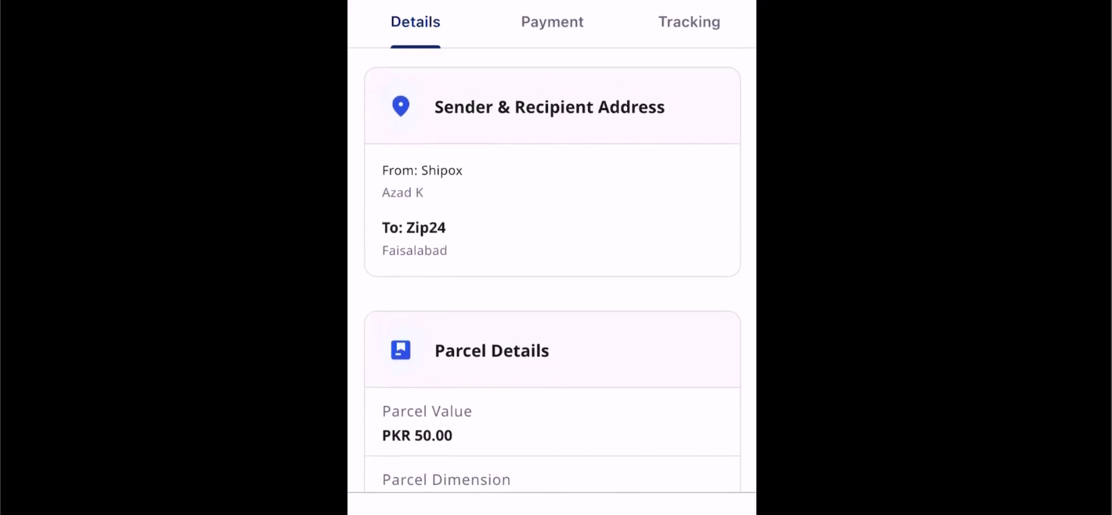
left_click(552, 22)
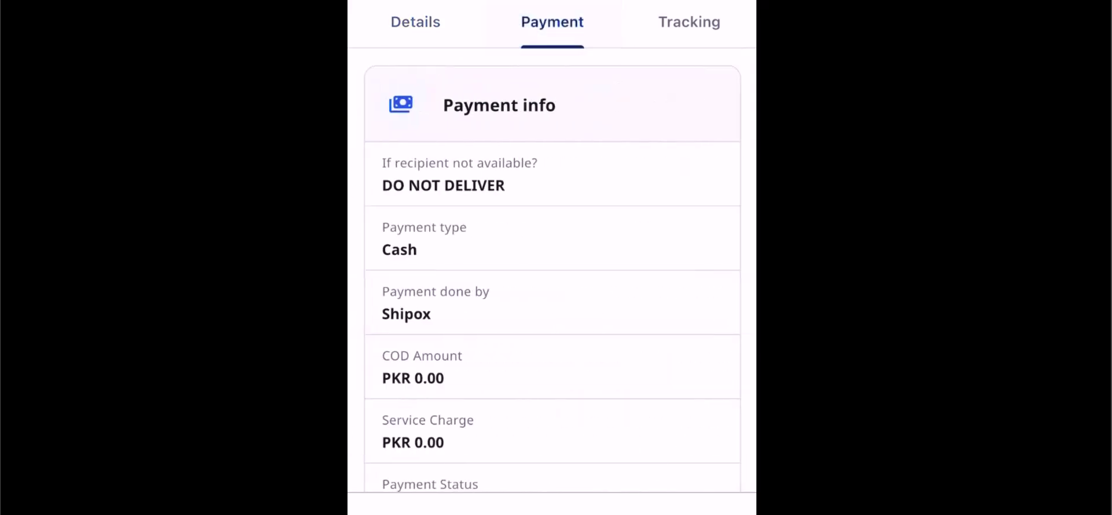
scroll(552, 271, "down", 3)
scroll(552, 271, "up", 3)
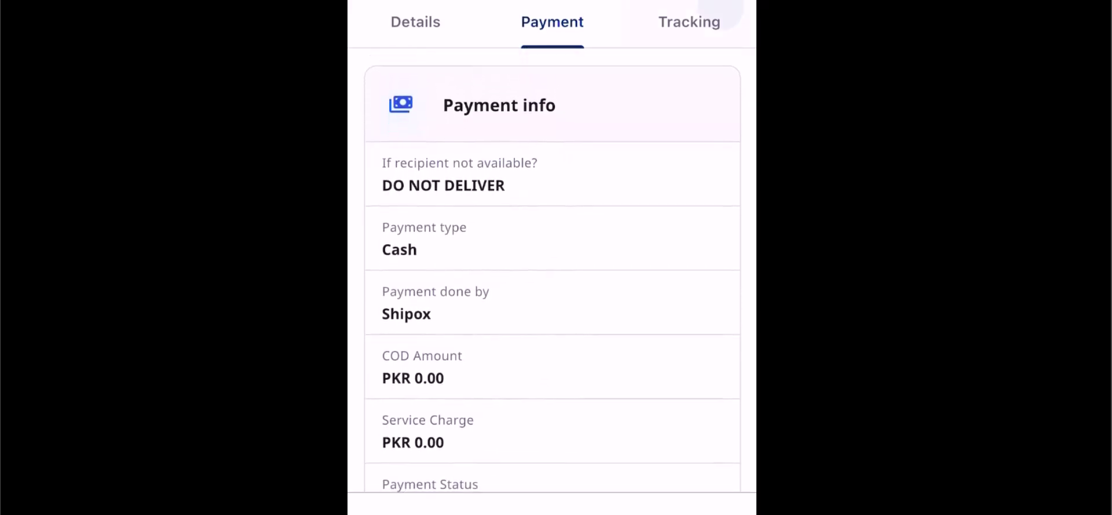
left_click(690, 22)
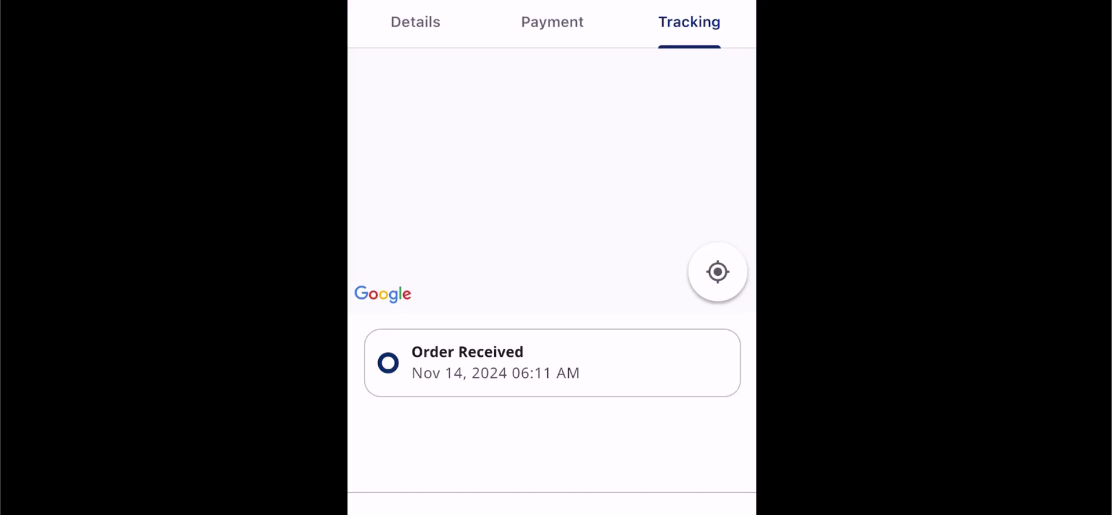
left_click(392, 403)
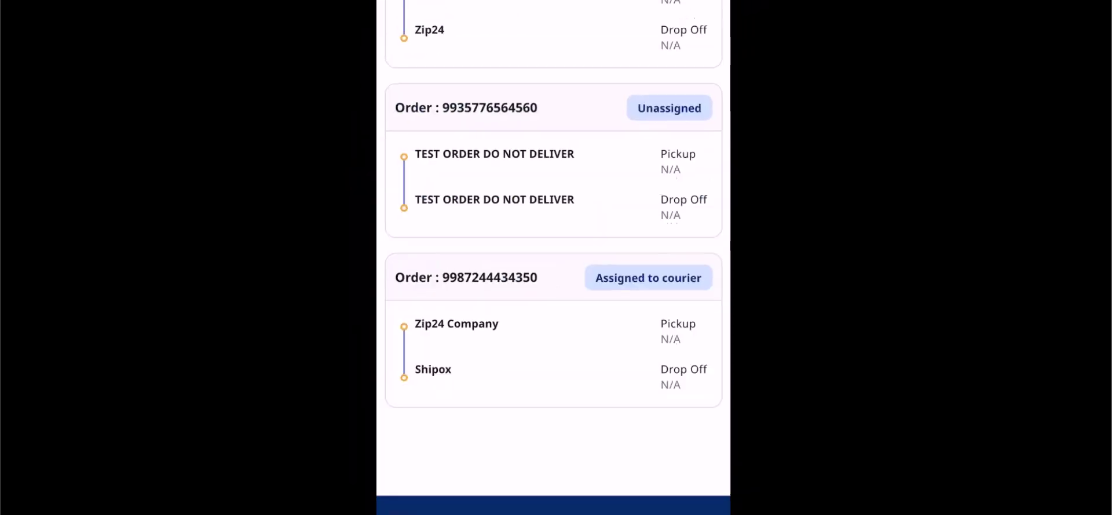
left_click(556, 478)
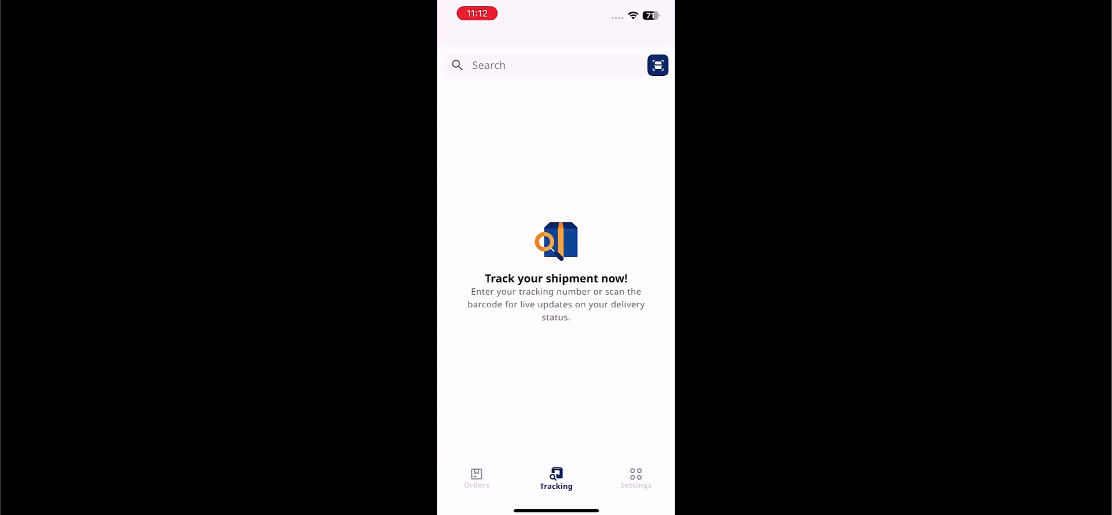
Look through the account's personal details and language options, returning to Settings after each
left_click(636, 478)
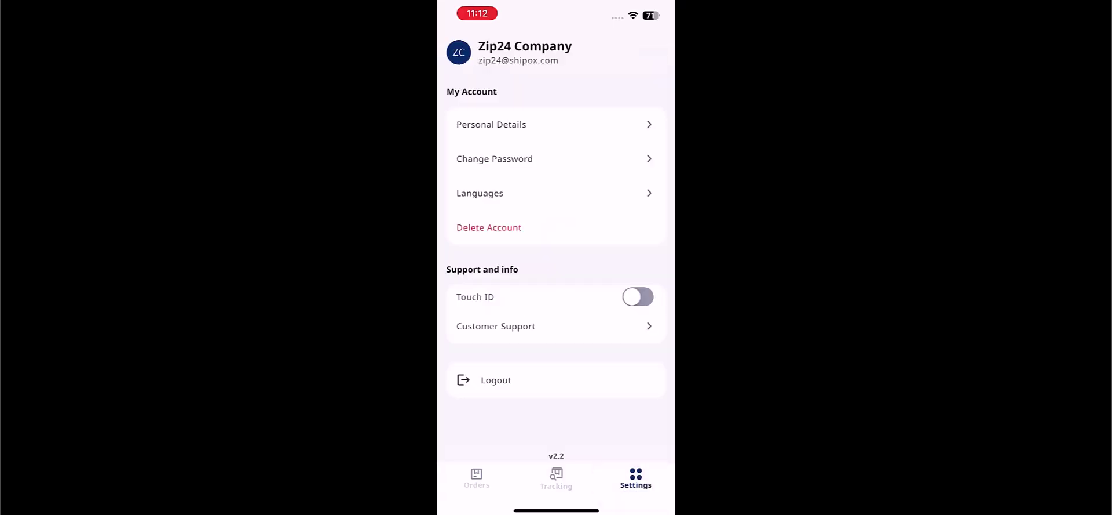
left_click(491, 124)
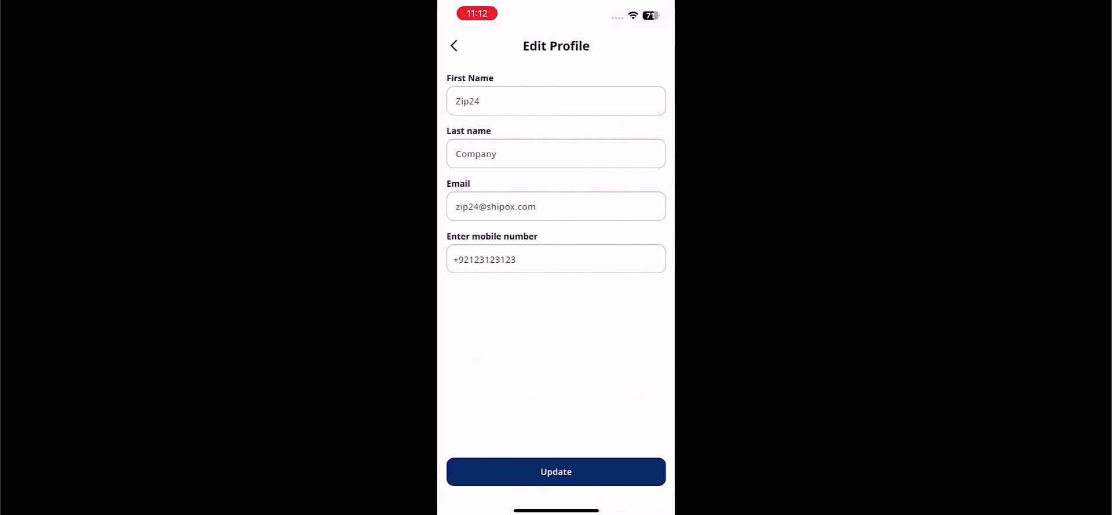
left_click(454, 46)
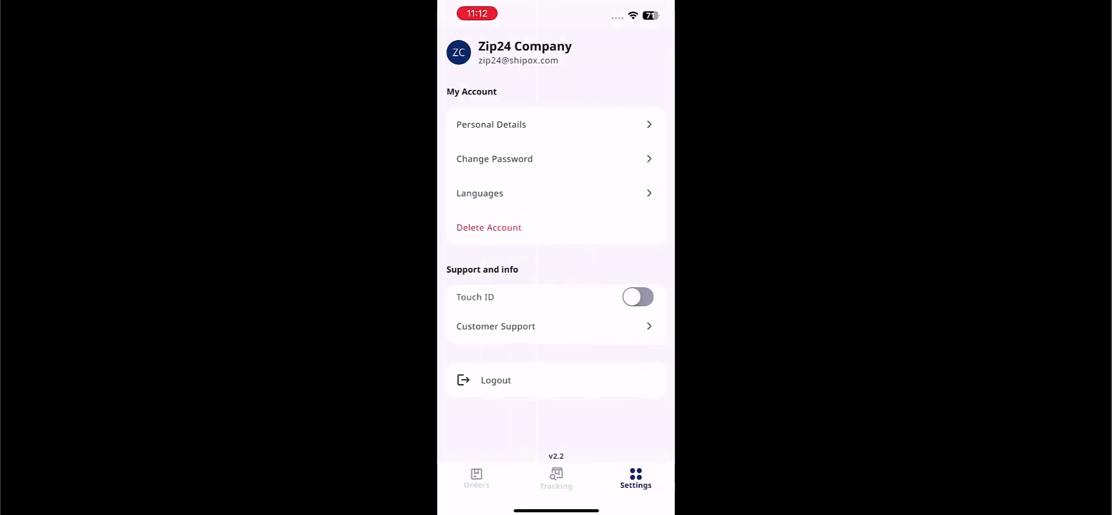
left_click(480, 193)
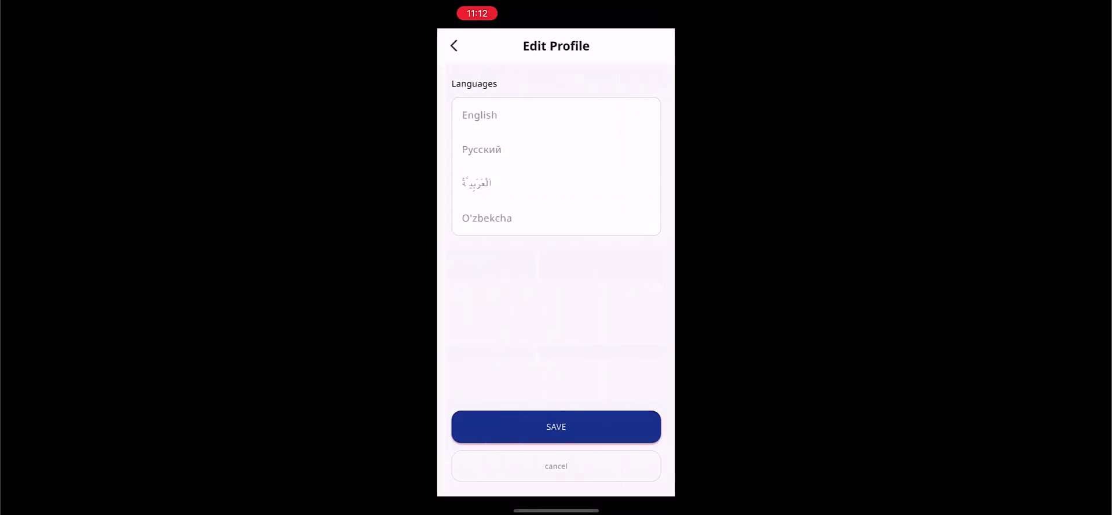
left_click(454, 45)
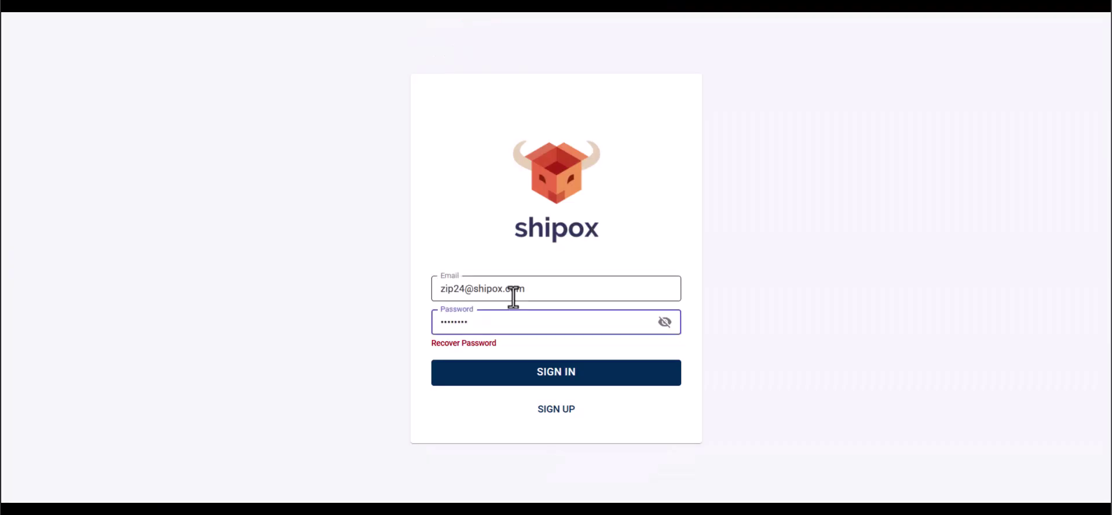
key("Return")
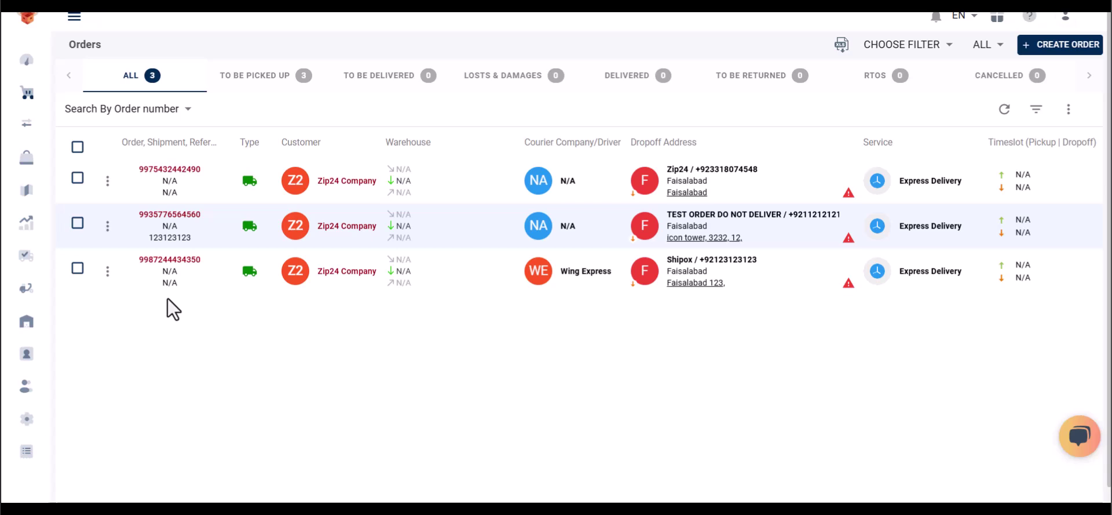
left_click(78, 178)
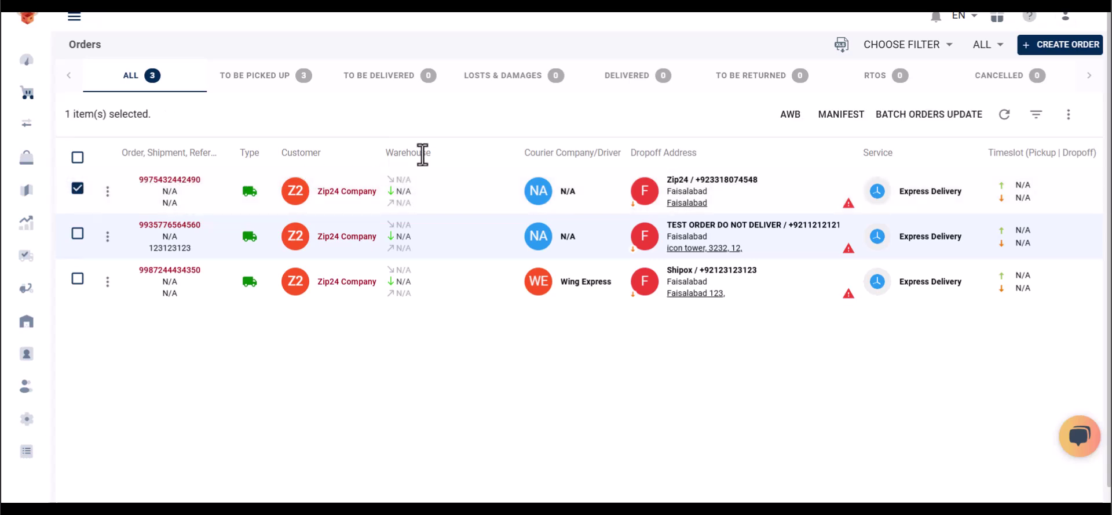
left_click(900, 123)
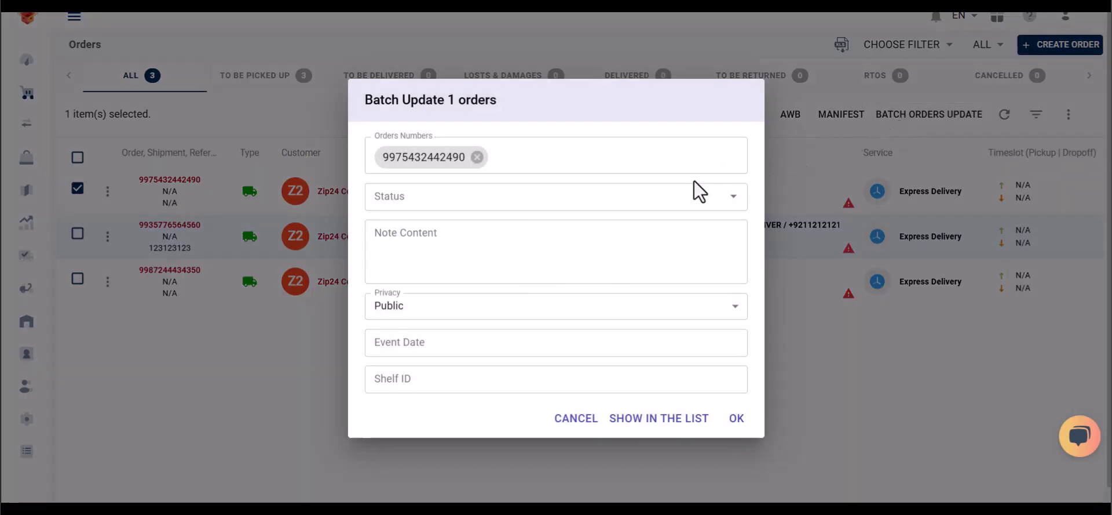
left_click(636, 196)
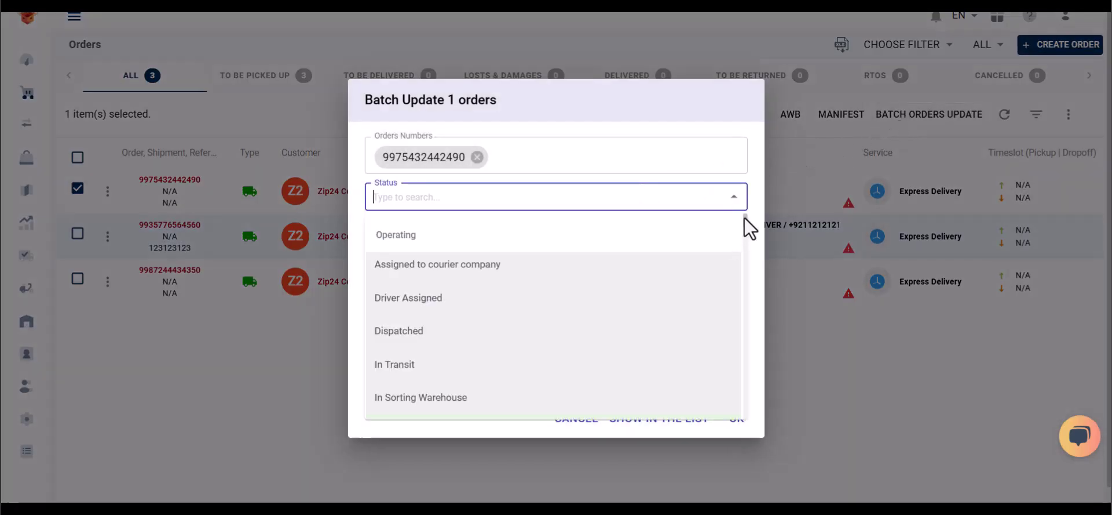
scroll(745, 217, "down", 5)
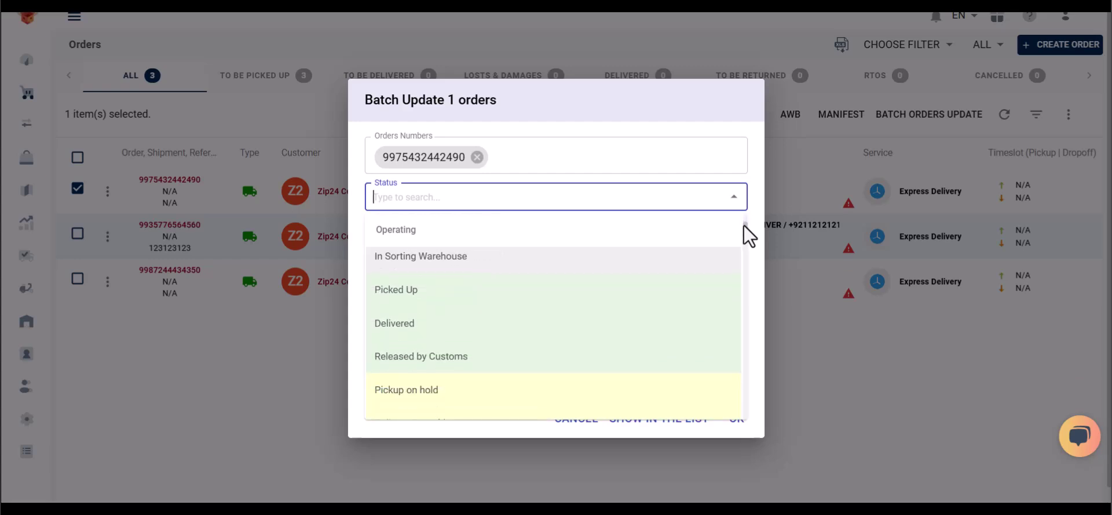
mouse_move(743, 227)
left_mouse_down()
mouse_move(748, 251)
mouse_move(746, 214)
left_mouse_up()
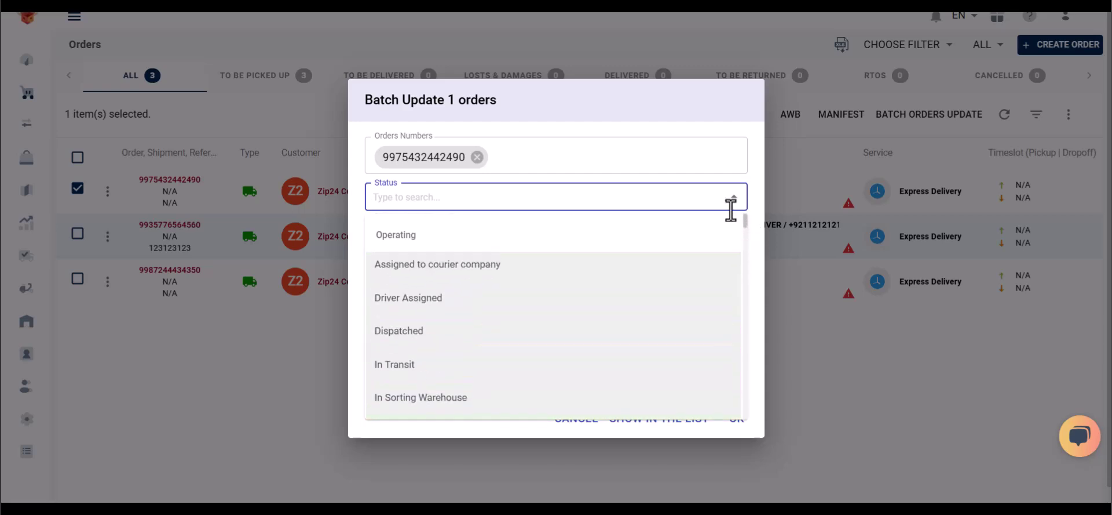
left_click(490, 297)
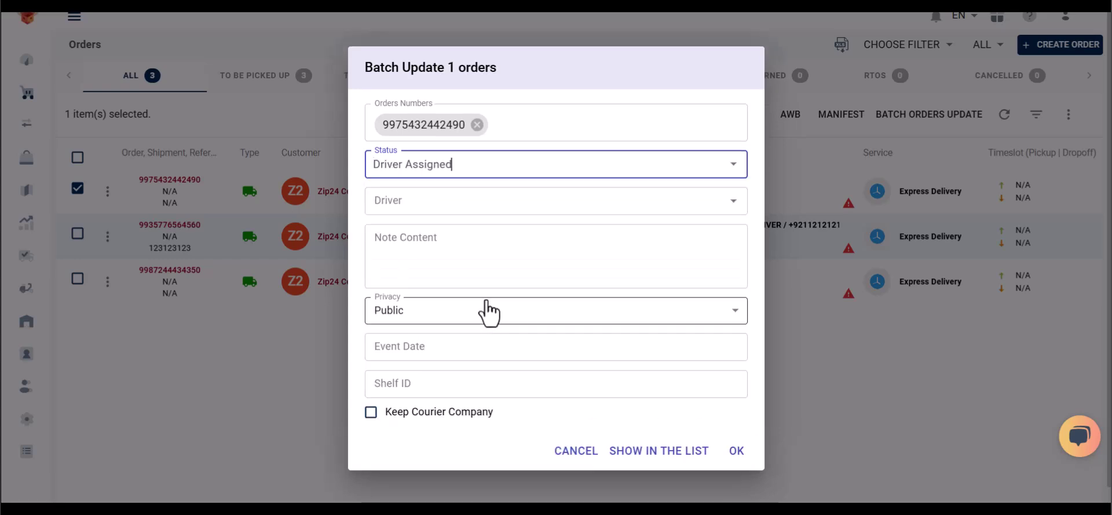
left_click(504, 200)
left_click(508, 237)
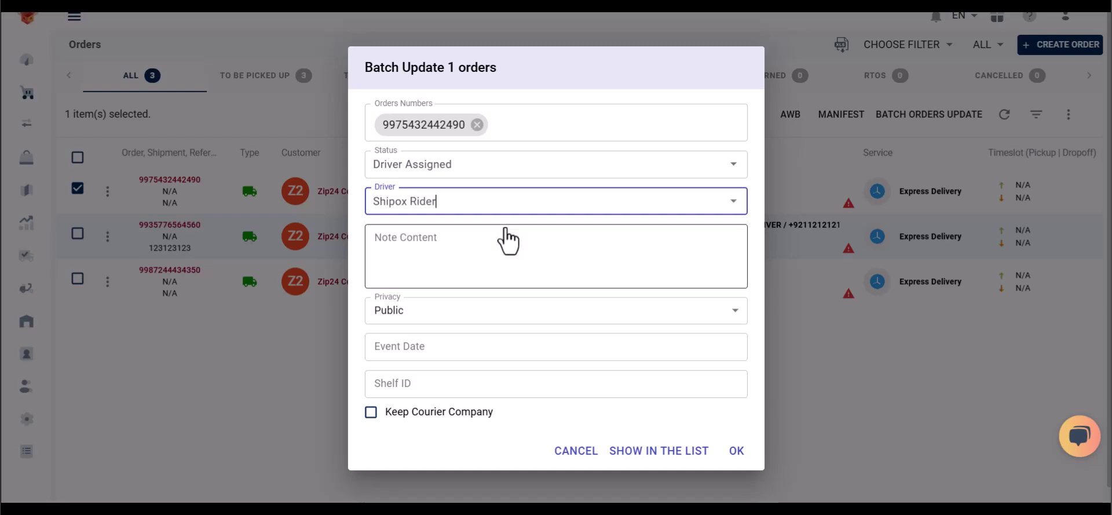
left_click(740, 449)
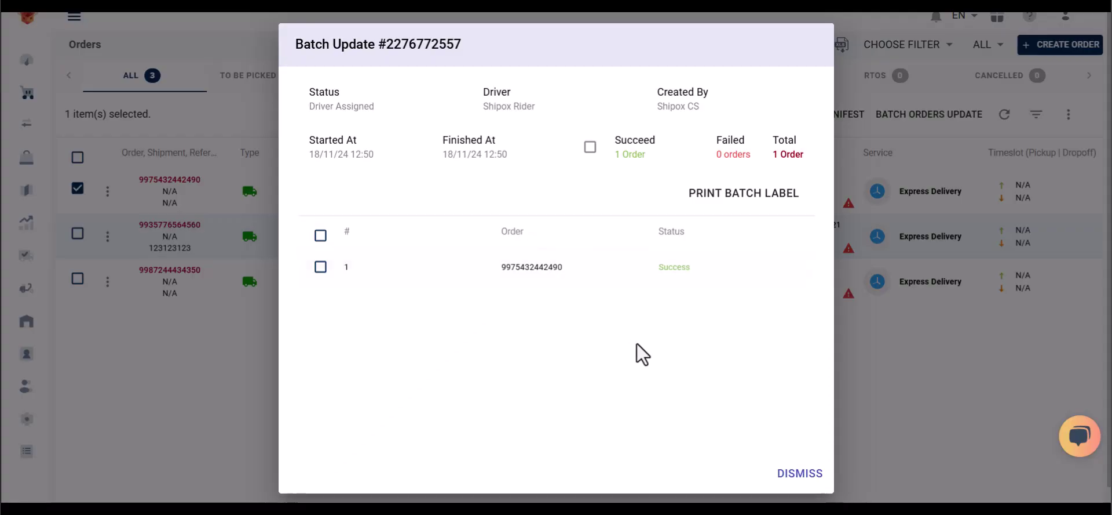
left_click(801, 473)
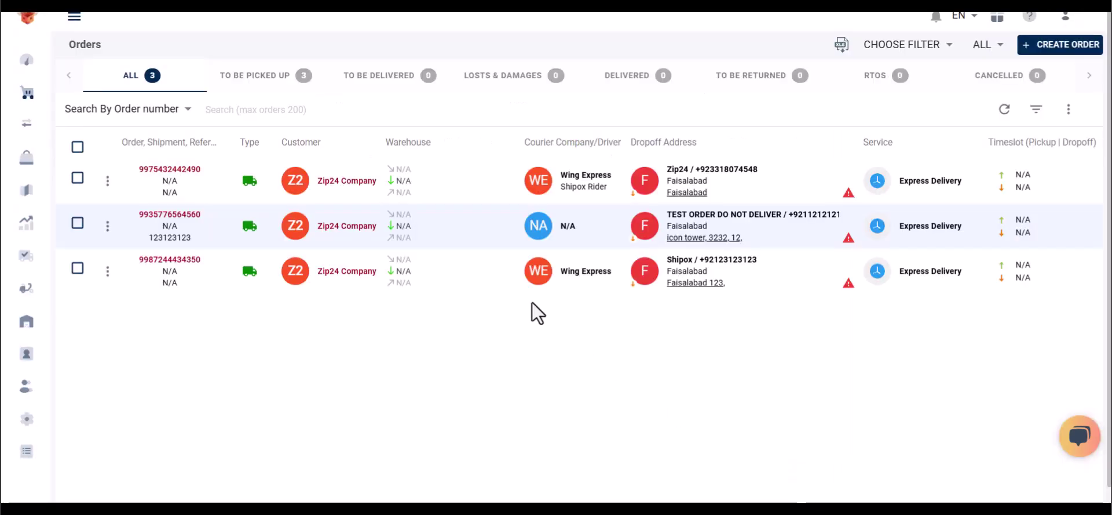
left_click(191, 164)
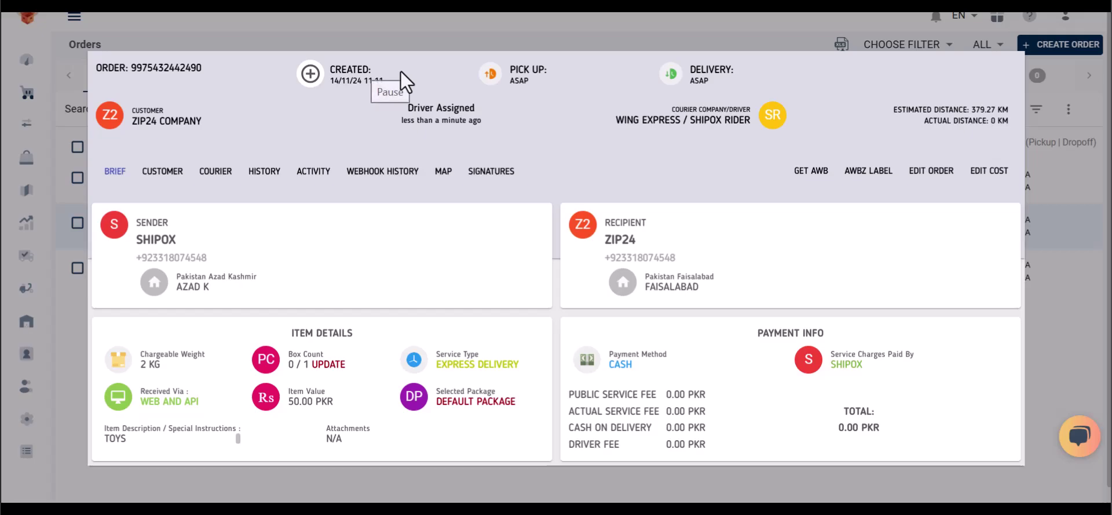
key("Escape")
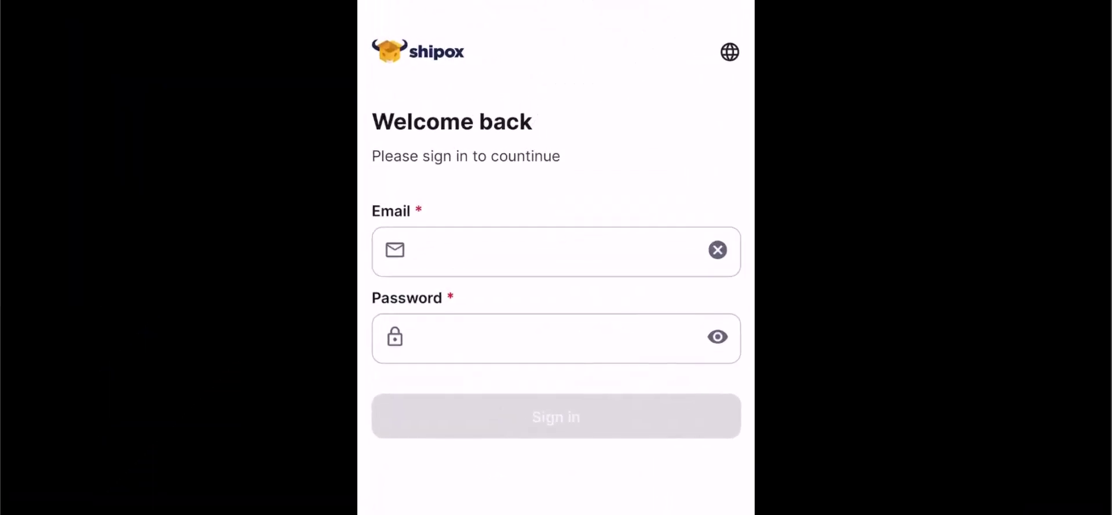
Sign in to the Shipox Rider app with the rider's e-mail and password, showing the password first
left_click(556, 251)
left_click(556, 338)
type("Admin123")
left_click(718, 337)
left_click(556, 332)
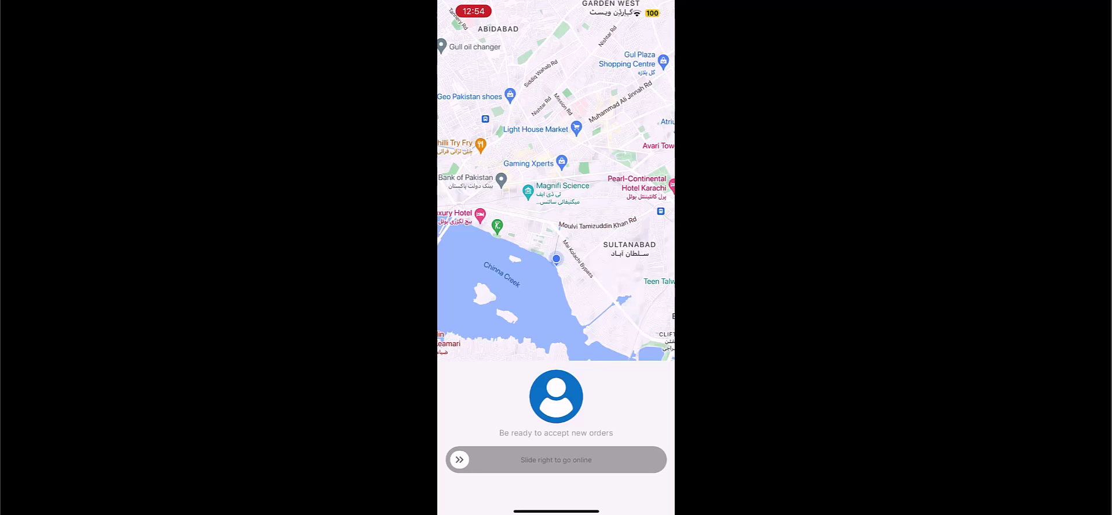
Go online with On Duty status so the assigned pickup appears, then bring up the navigation menu
left_click_drag(459, 459, 645, 459)
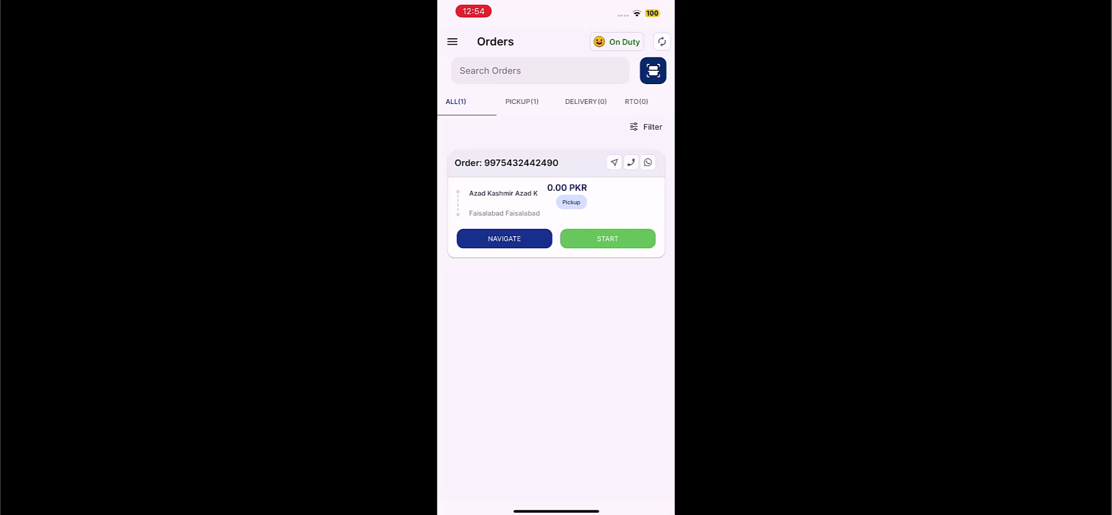
left_click(617, 41)
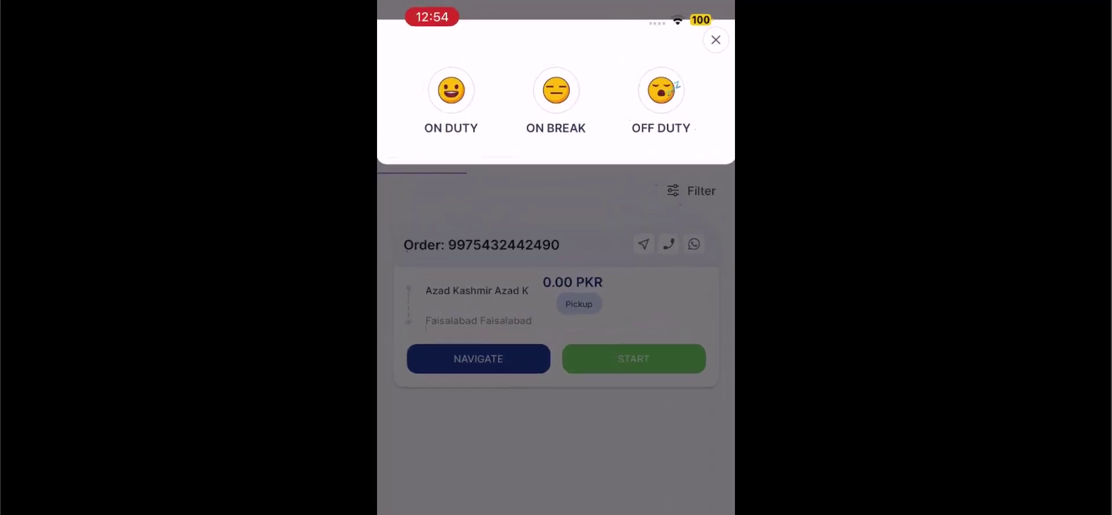
left_click(769, 54)
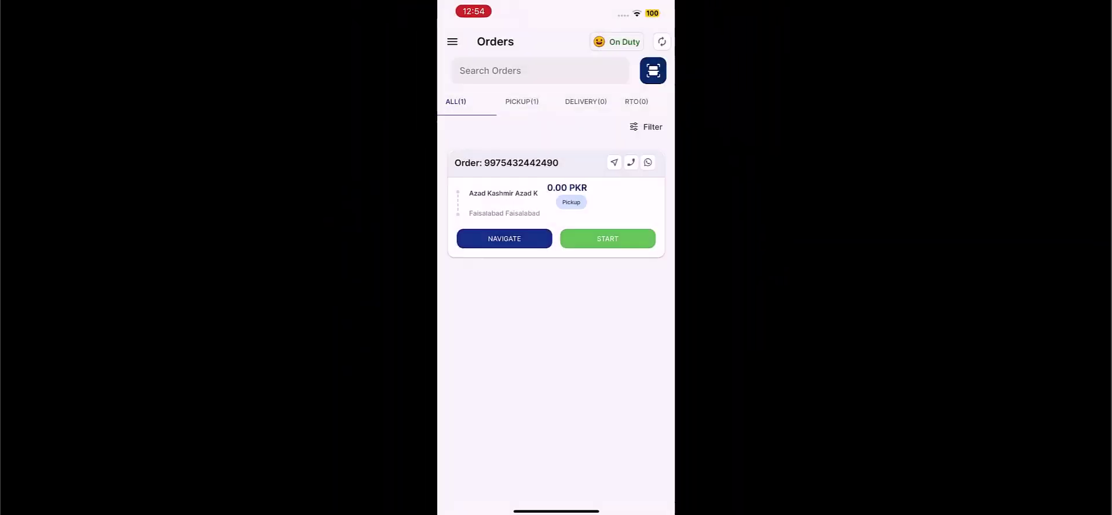
left_click(453, 41)
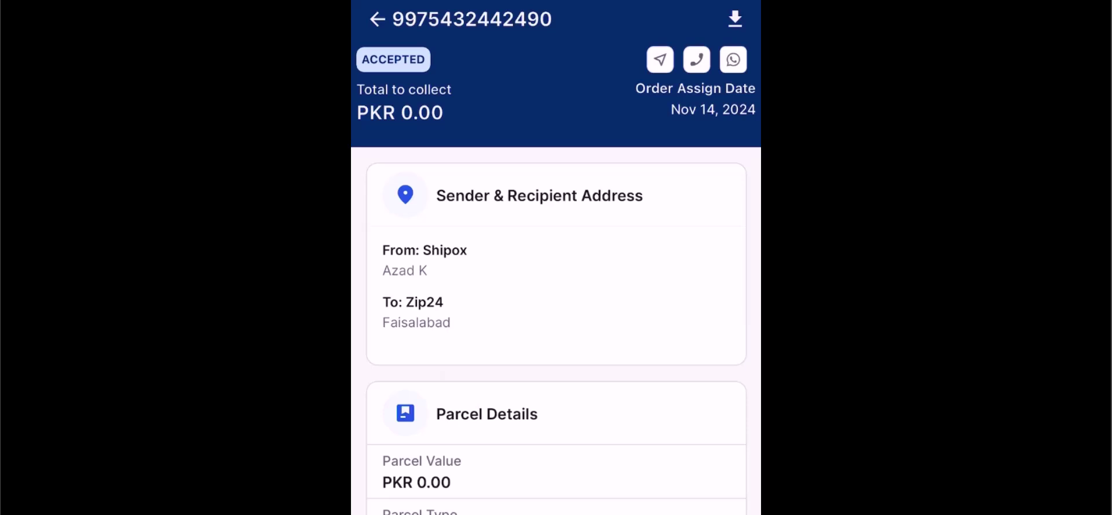
scroll(557, 278, "down", 3)
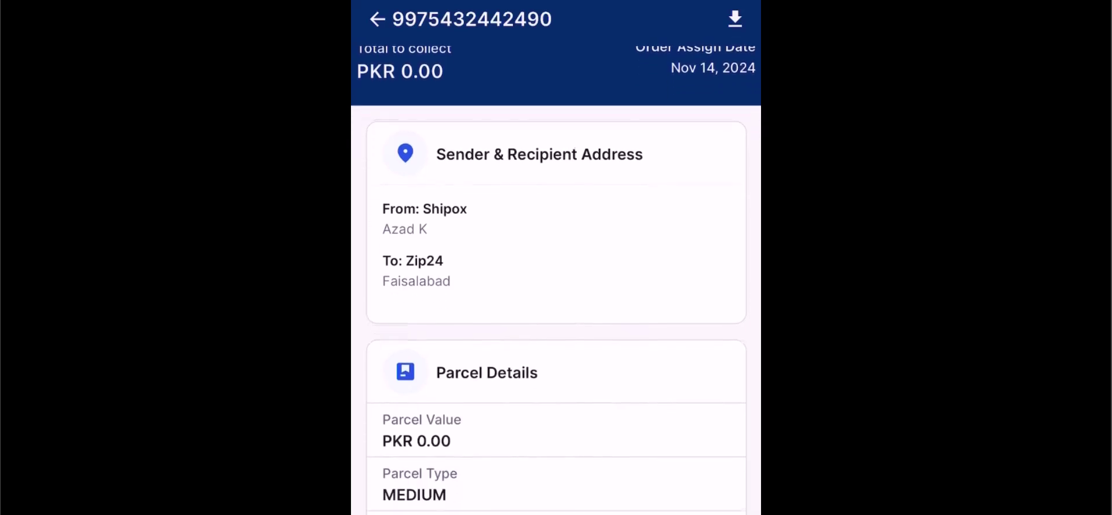
scroll(557, 278, "down", 3)
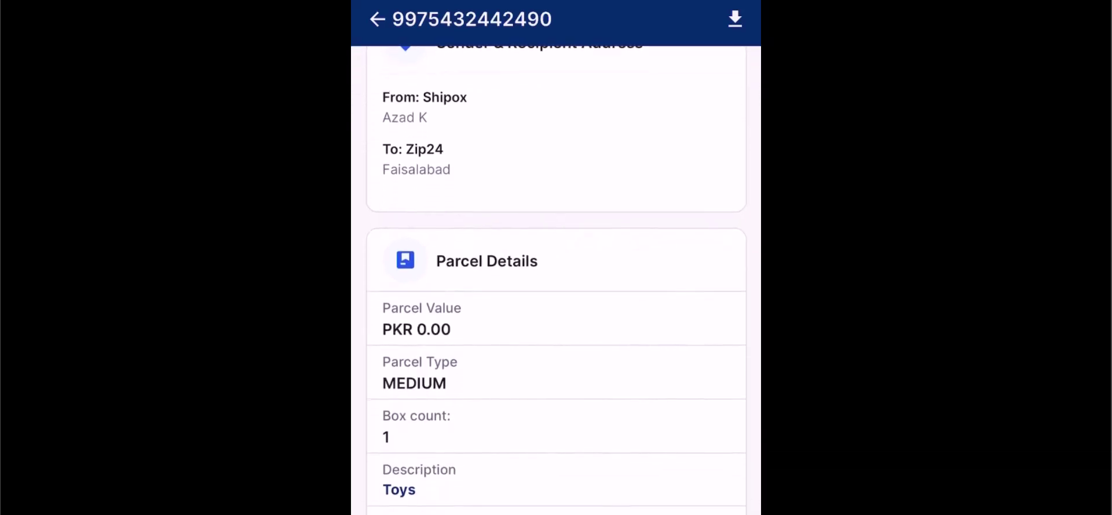
scroll(556, 279, "down", 3)
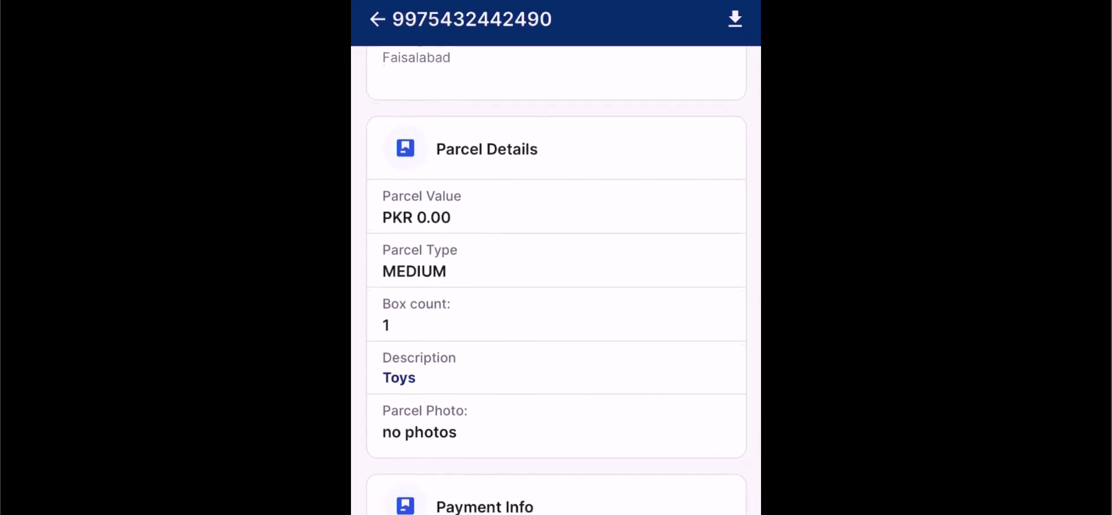
scroll(556, 278, "down", 7)
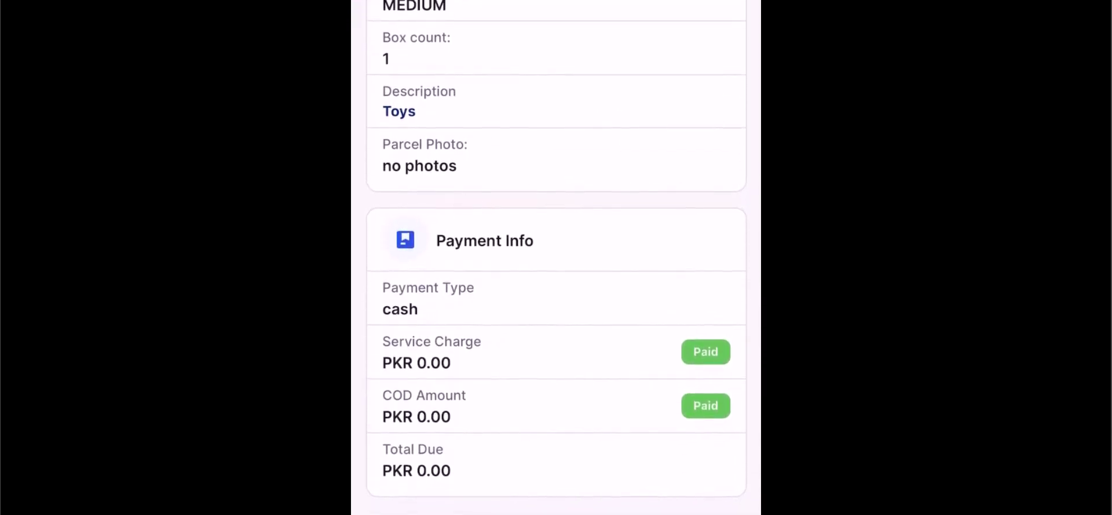
scroll(557, 257, "up", 10)
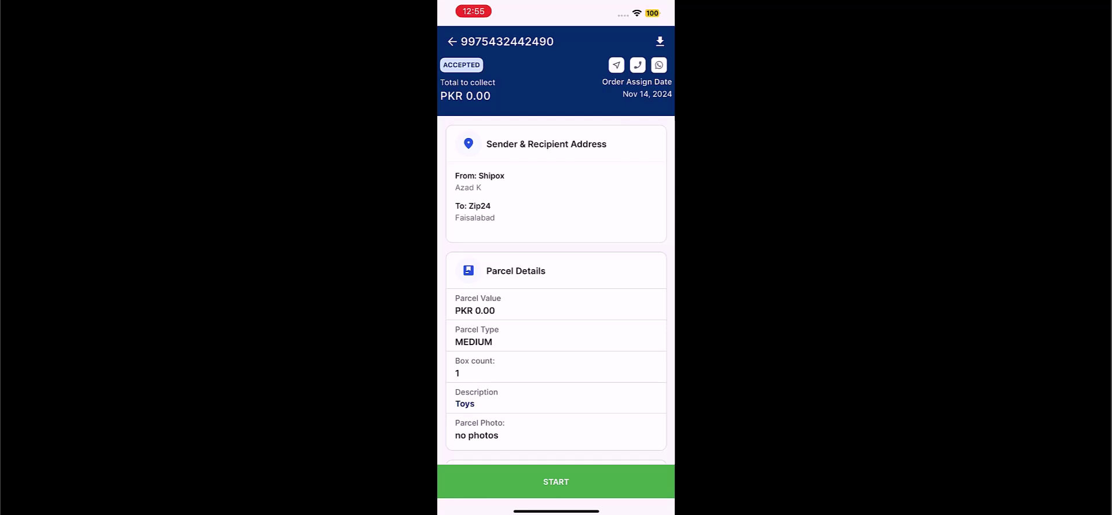
left_click(556, 480)
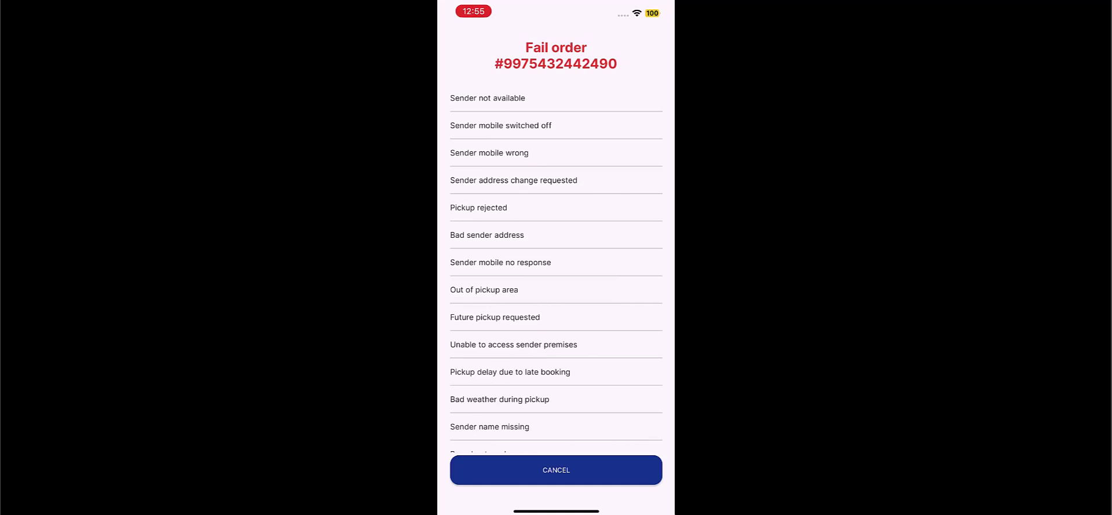
scroll(557, 268, "down", 3)
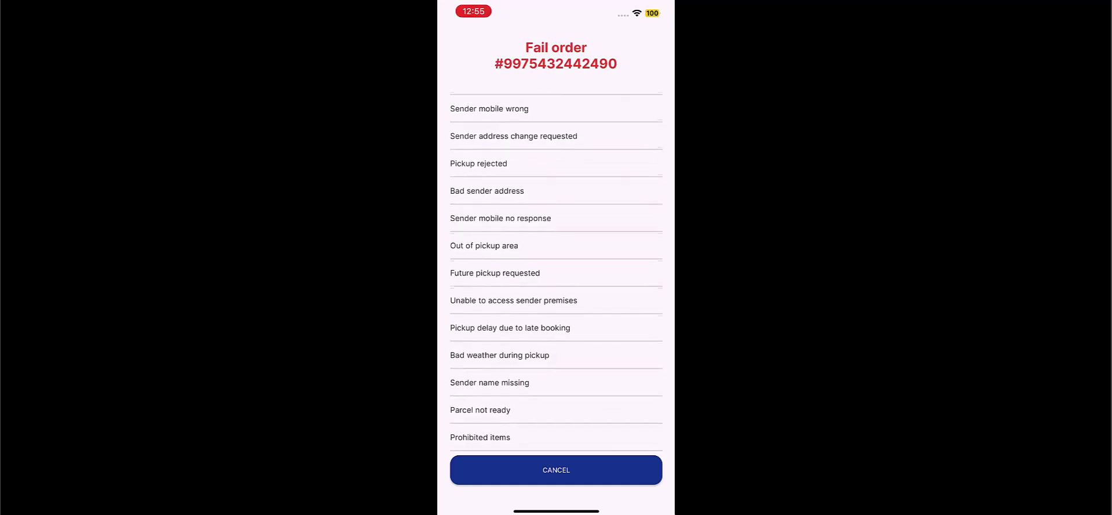
scroll(556, 268, "down", 3)
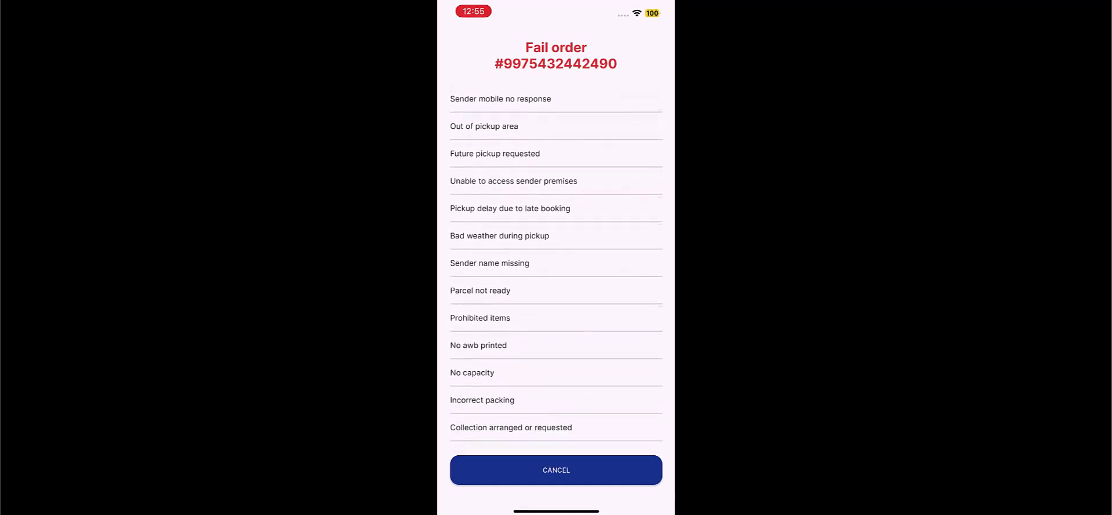
scroll(556, 259, "up", 5)
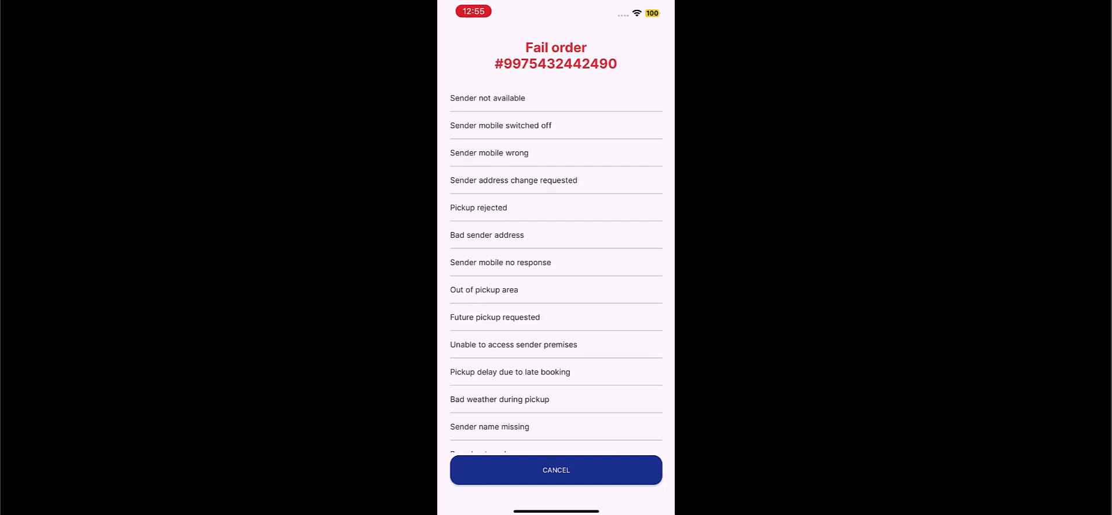
left_click(556, 469)
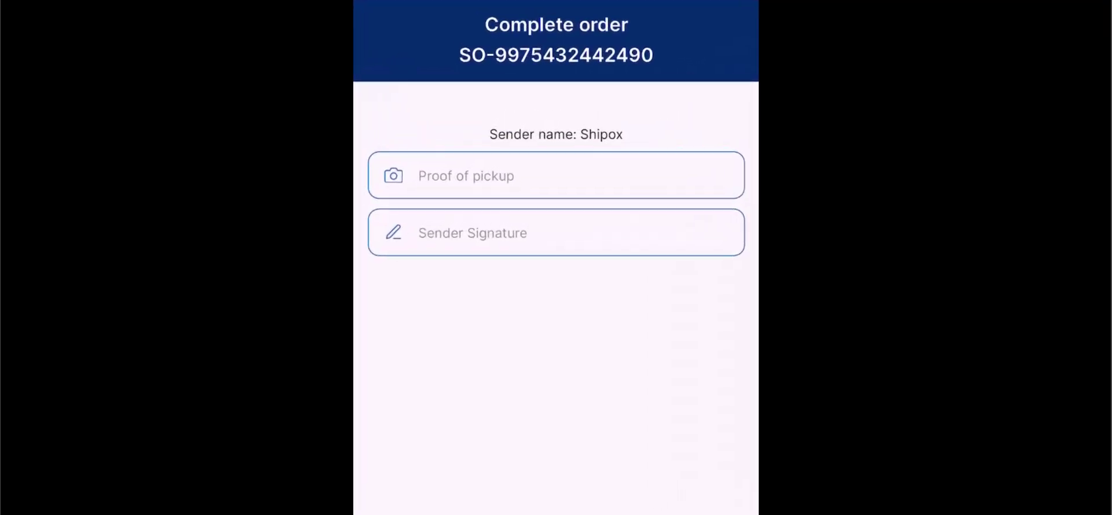
Capture and save the sender's signature, then complete the pickup so the order is Picked Up
left_click(556, 233)
left_click_drag(556, 310, 572, 352)
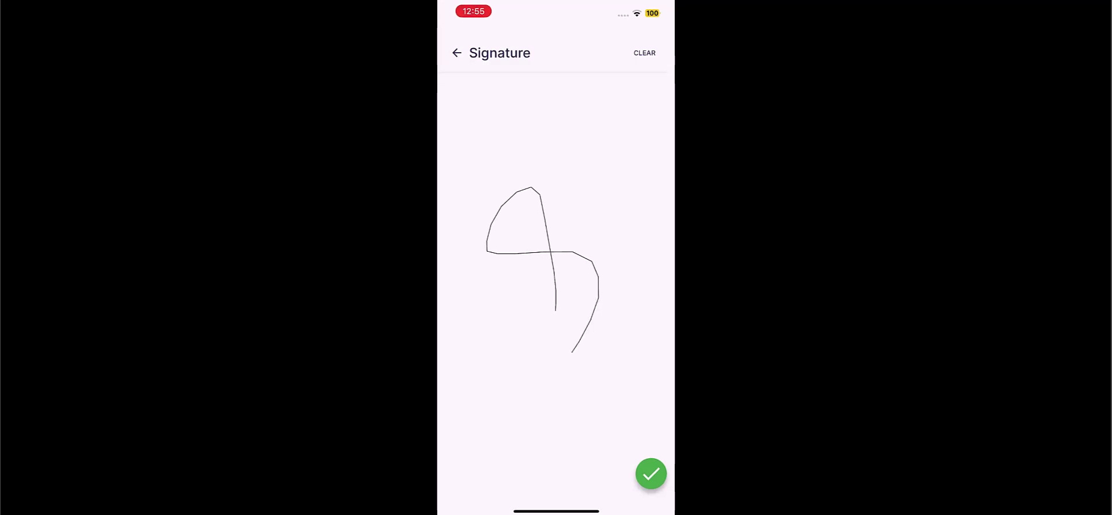
left_click(651, 473)
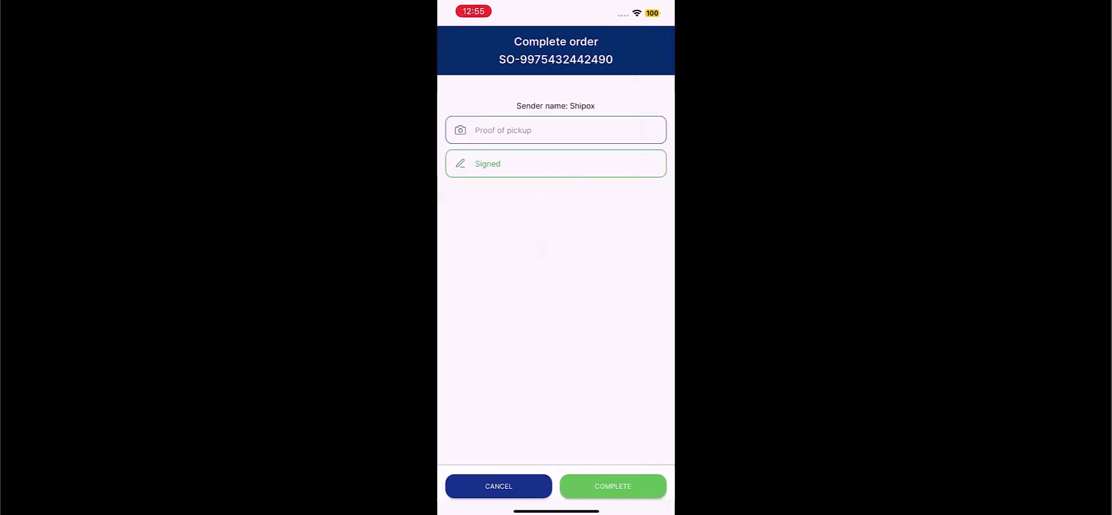
left_click(613, 486)
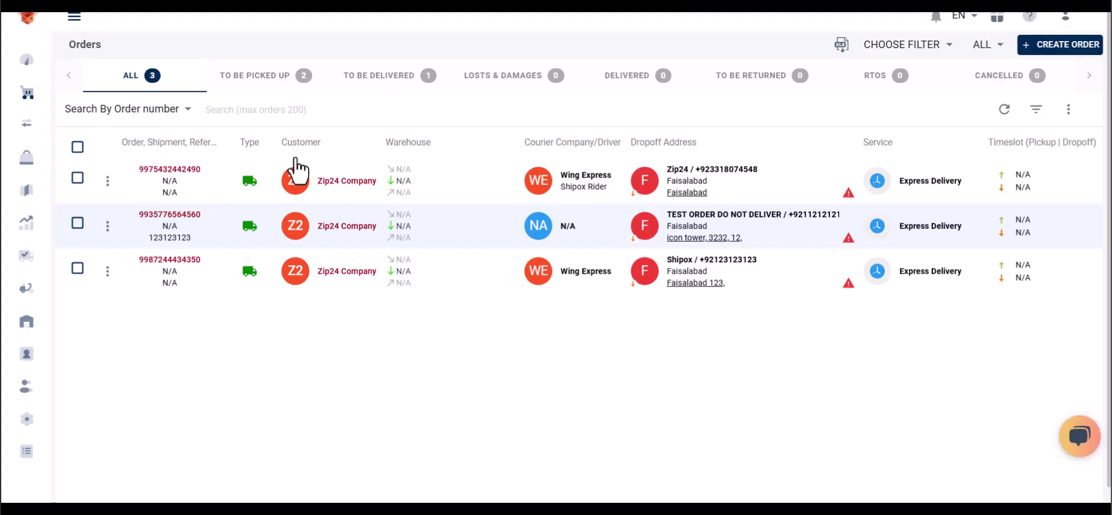
left_click(1002, 115)
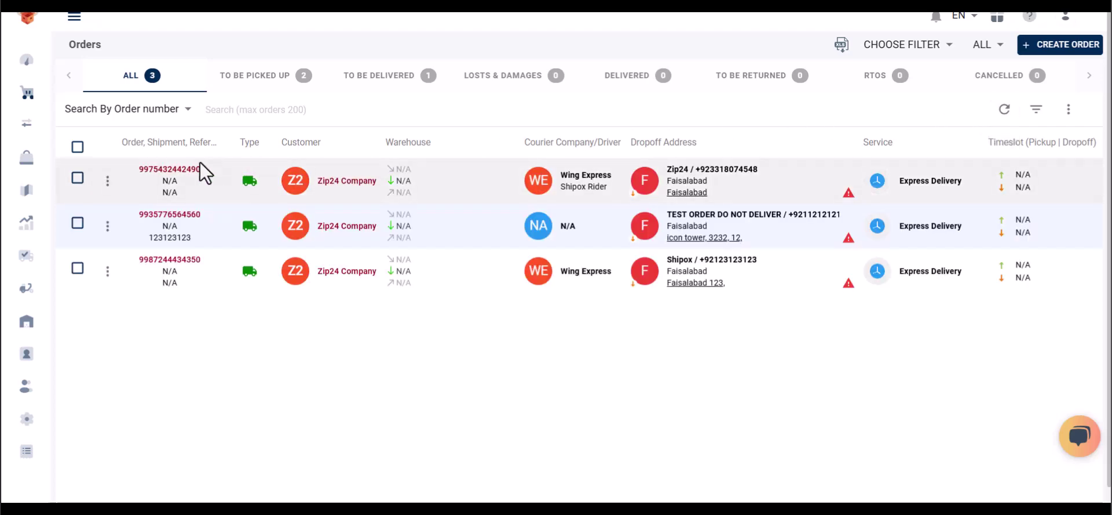
left_click(176, 168)
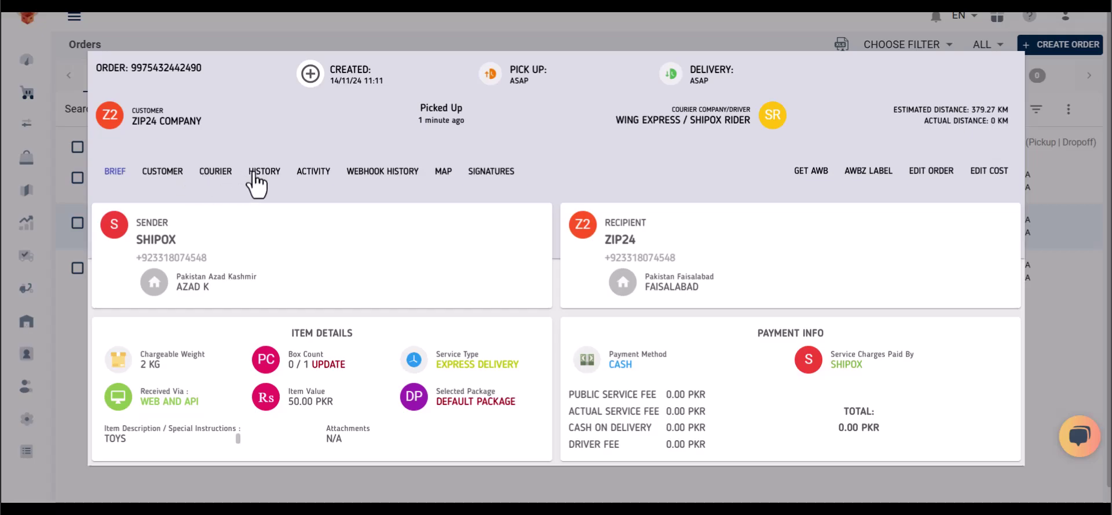
left_click(260, 174)
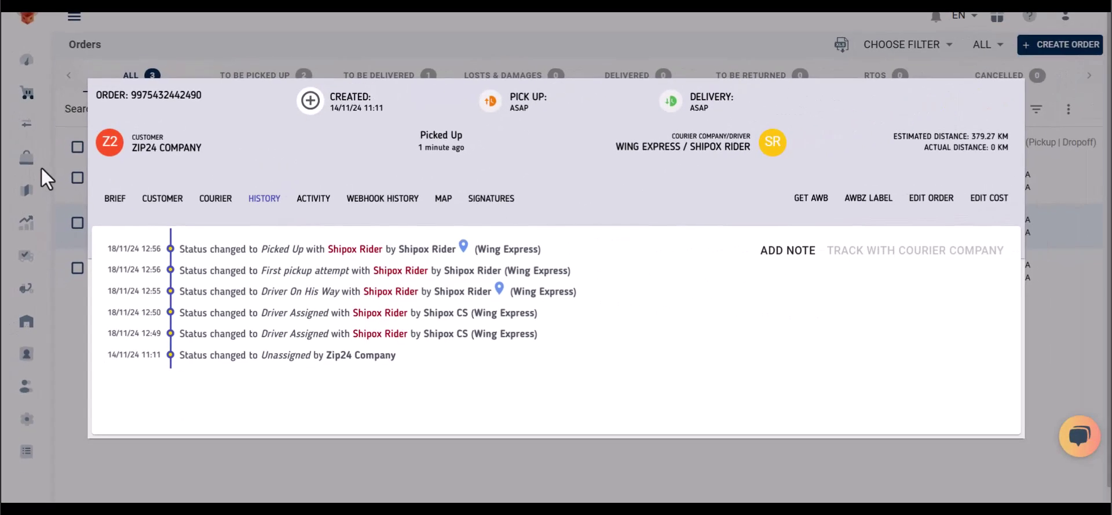
left_click(41, 165)
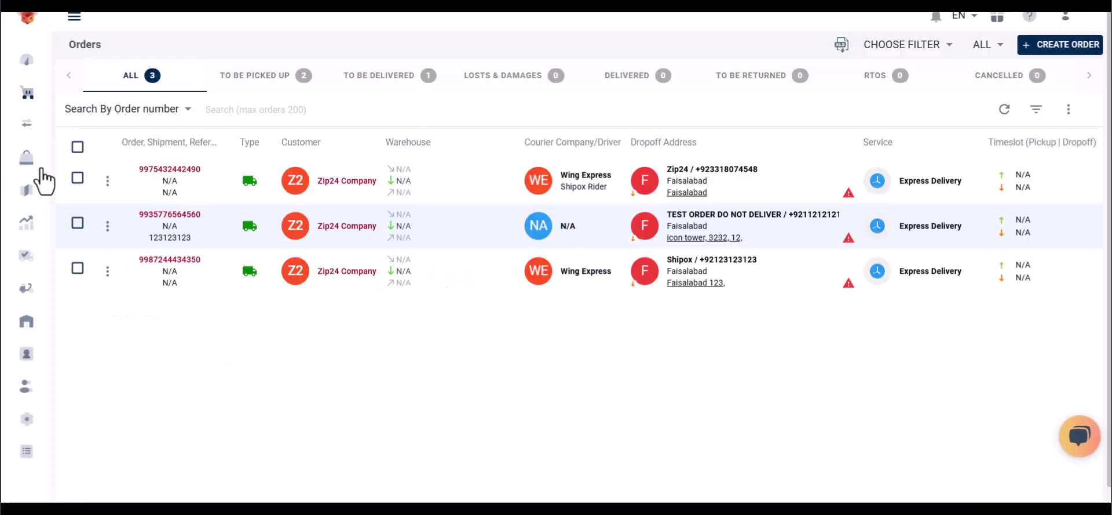
Batch-update the order to Dispatched with driver Shipox Rider and dismiss the results
left_click(77, 177)
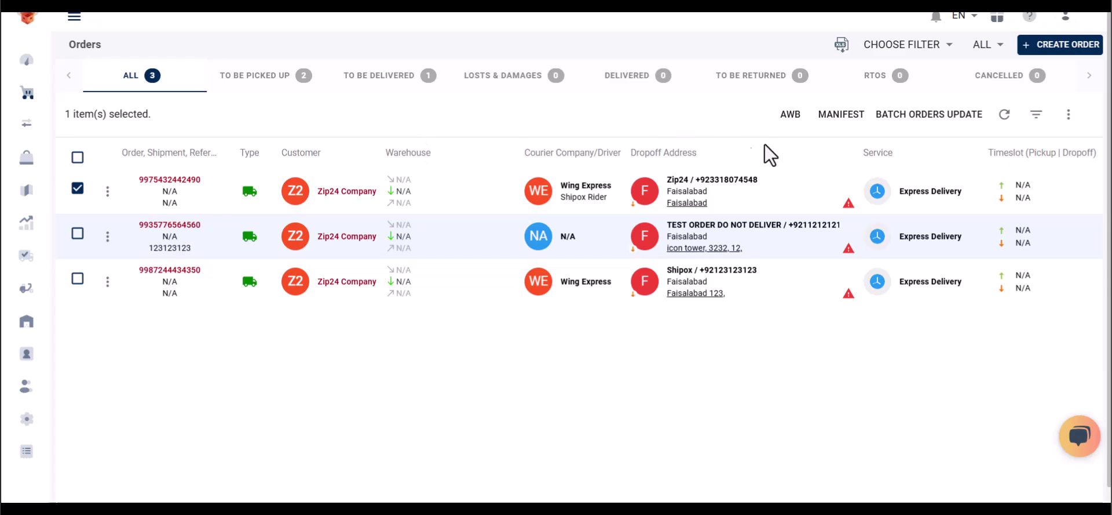
left_click(895, 123)
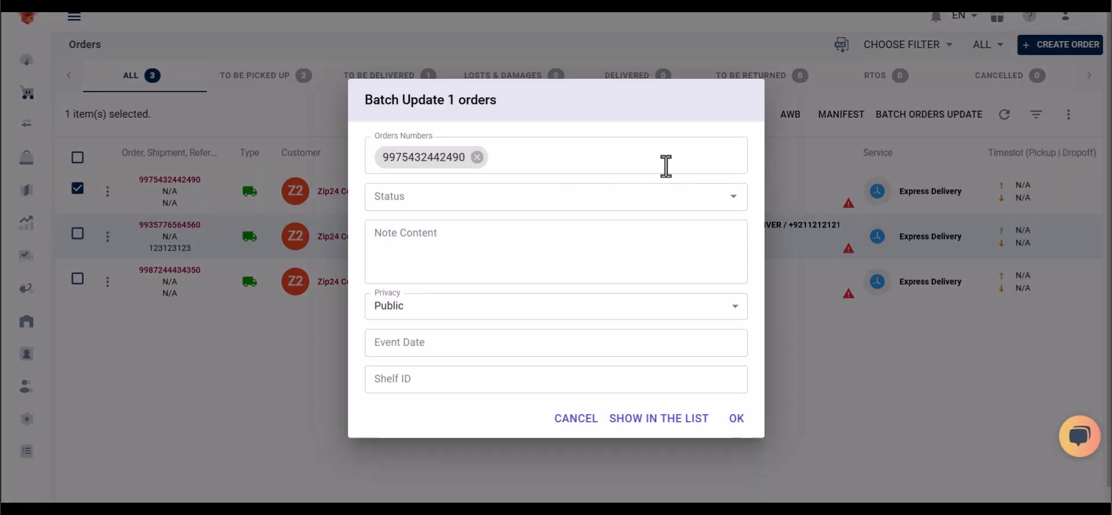
left_click(480, 198)
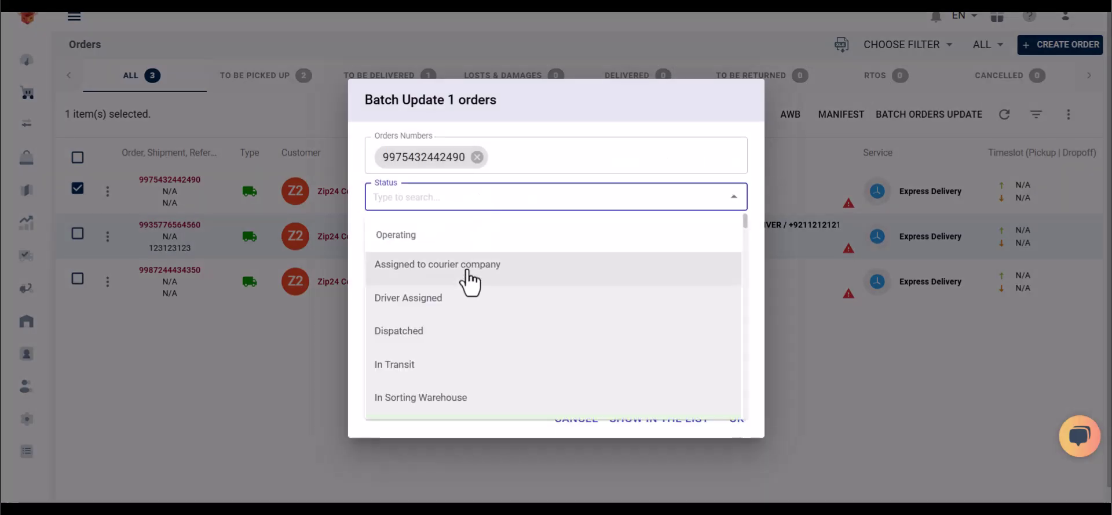
left_click(466, 329)
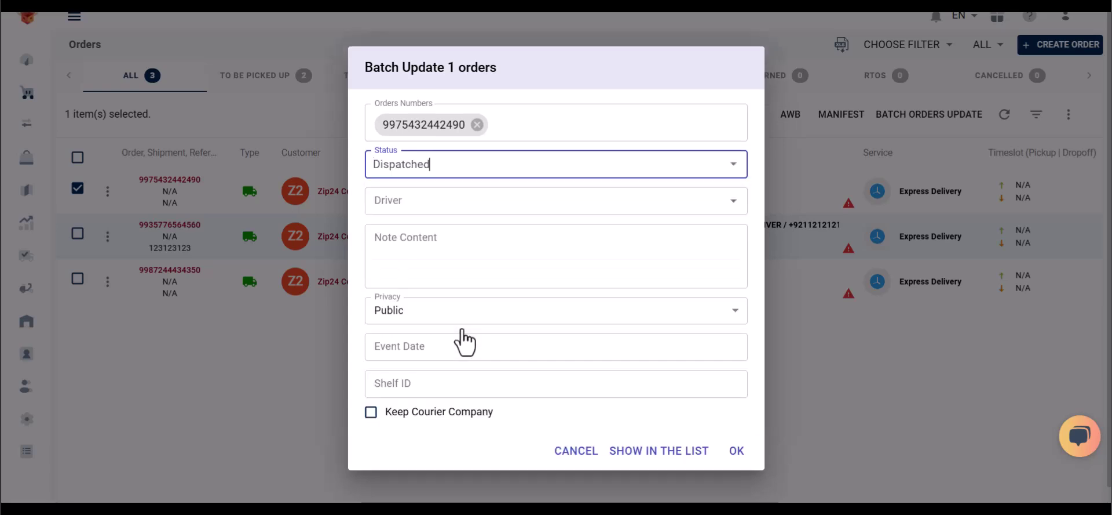
left_click(437, 203)
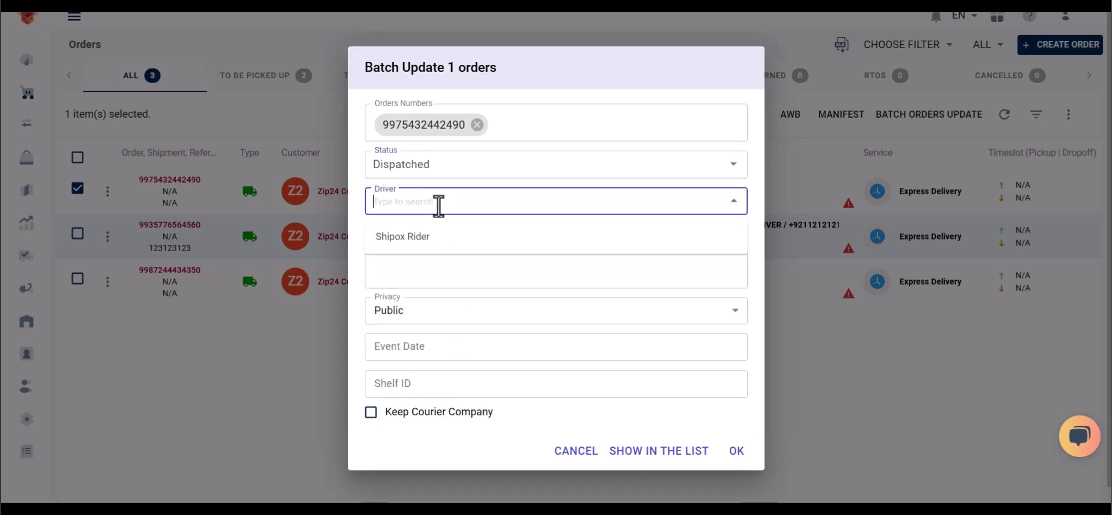
left_click(440, 236)
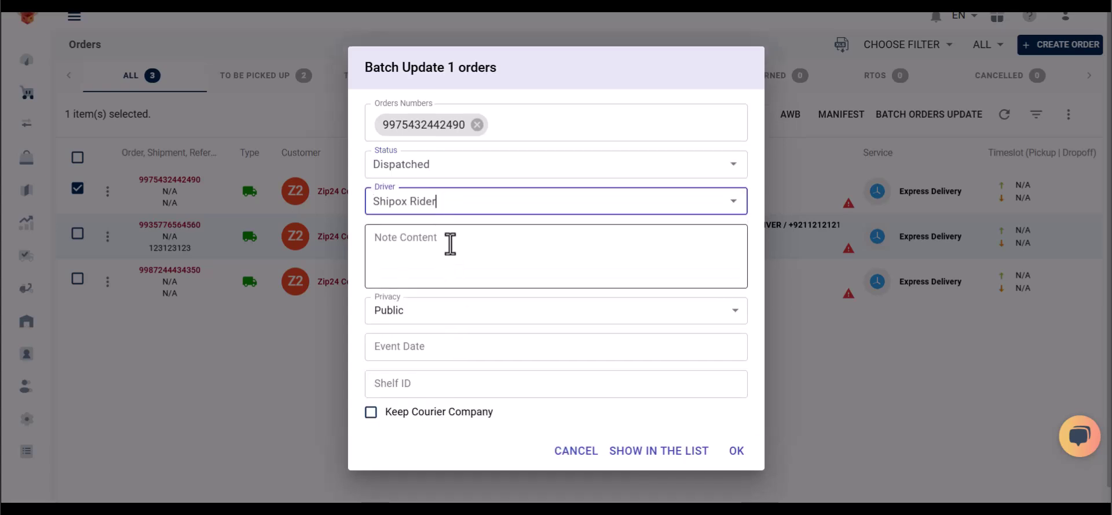
left_click(728, 454)
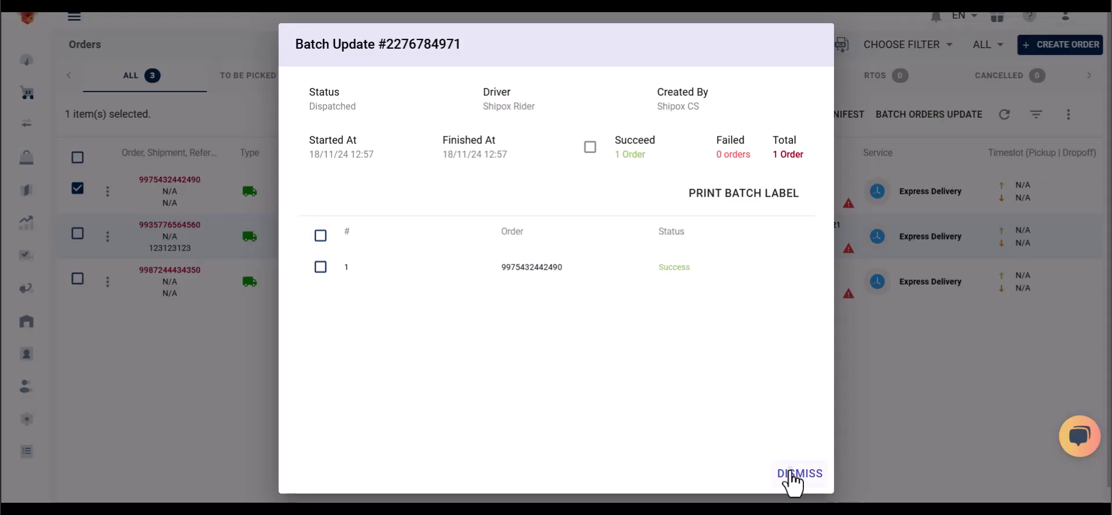
left_click(793, 475)
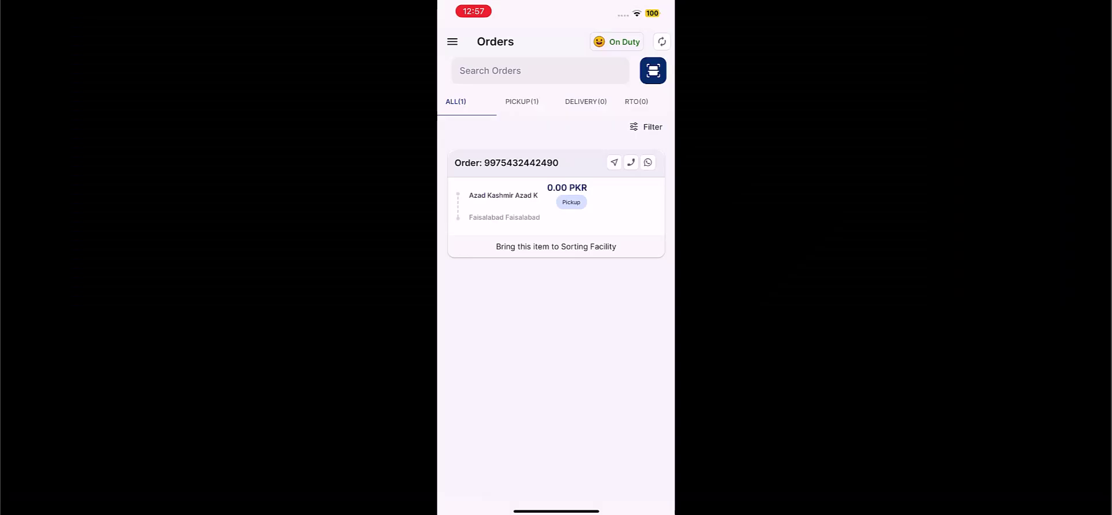
left_click(662, 41)
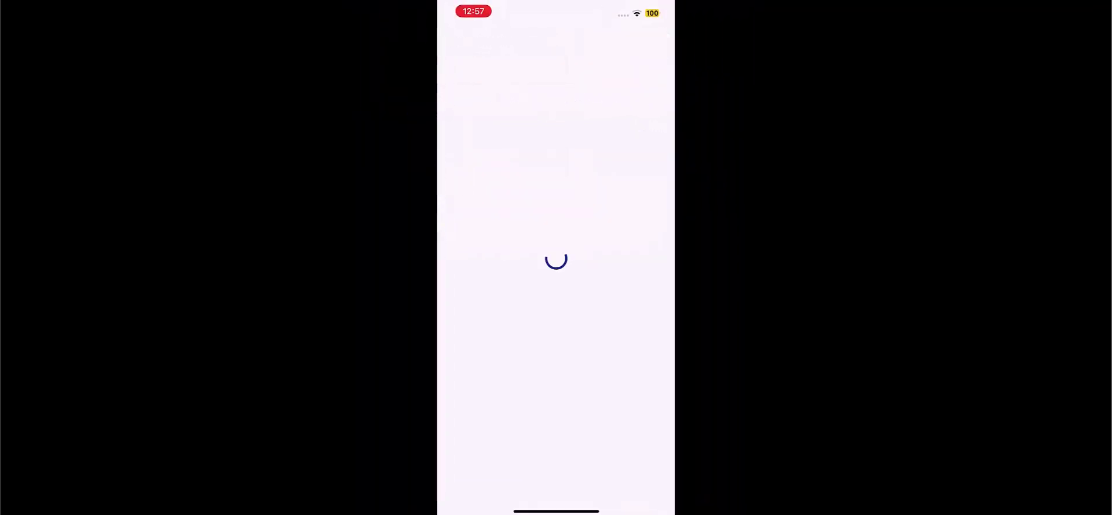
scroll(557, 259, "down", 3)
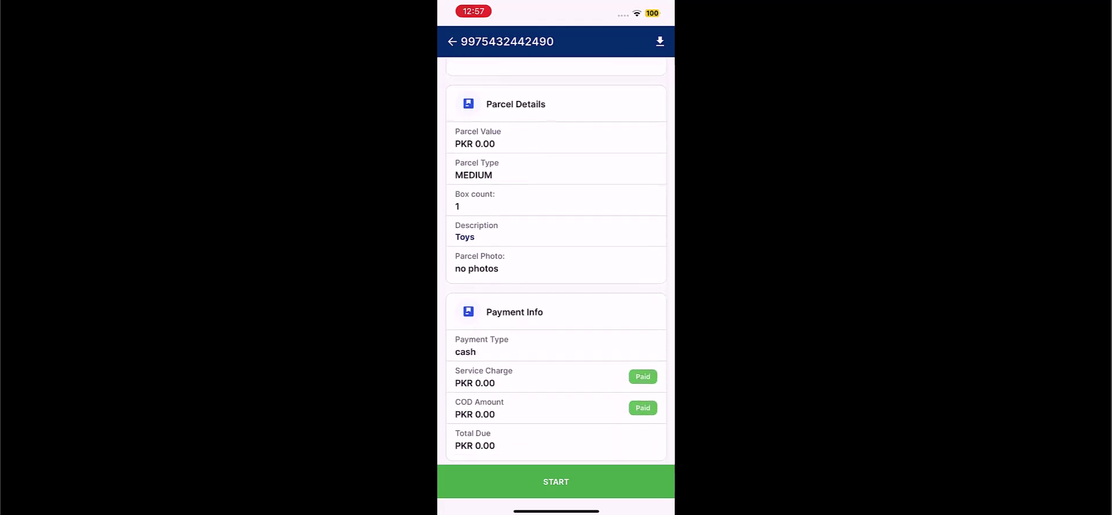
scroll(556, 259, "up", 5)
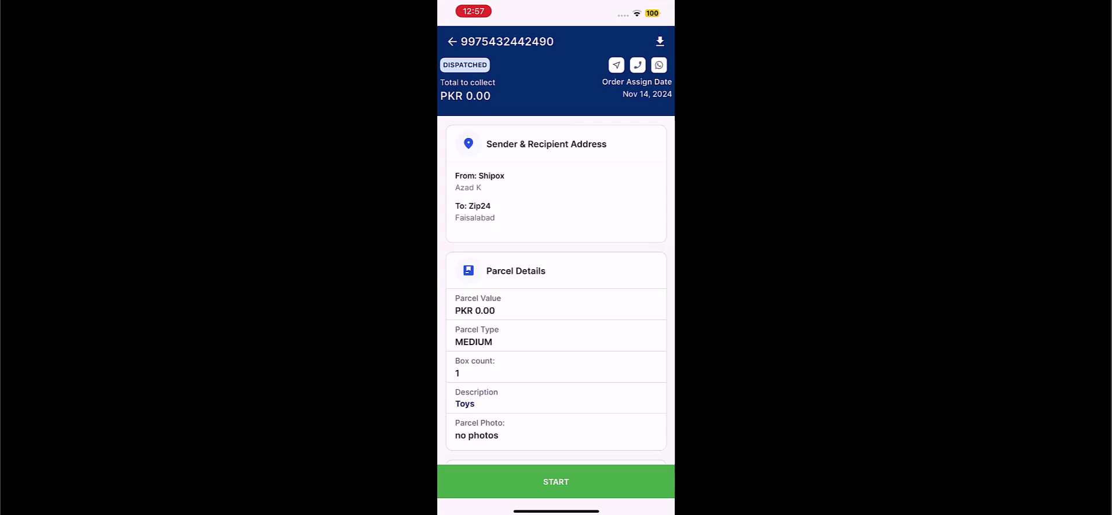
left_click(556, 481)
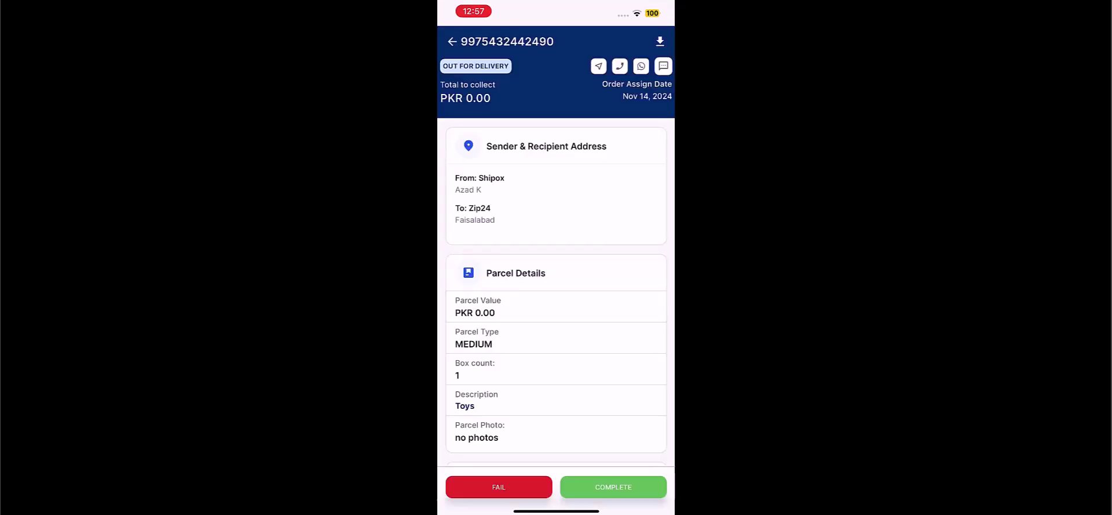
left_click(614, 486)
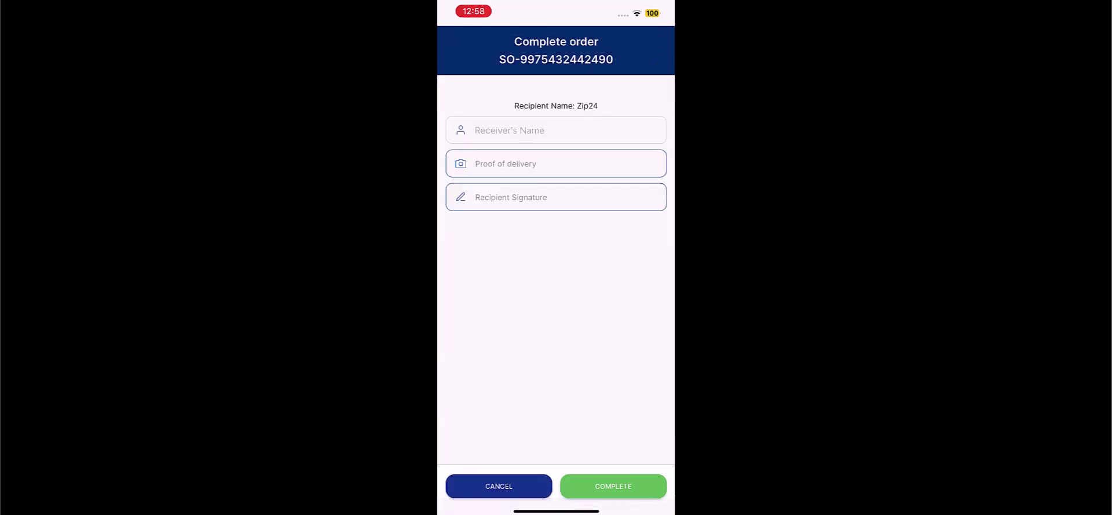
left_click(557, 197)
mouse_move(550, 363)
left_mouse_down()
mouse_move(501, 254)
mouse_move(600, 269)
left_mouse_up()
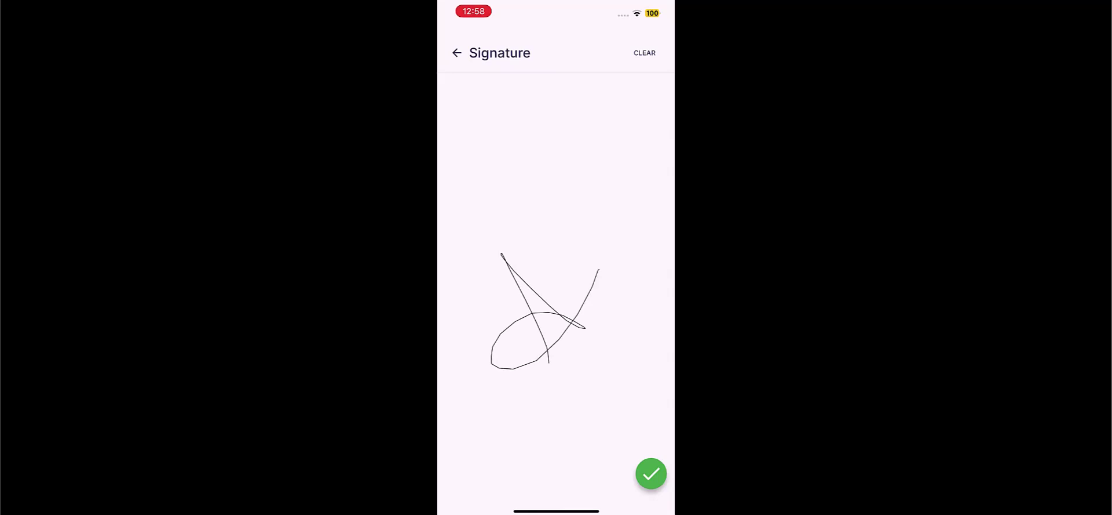
left_click(652, 473)
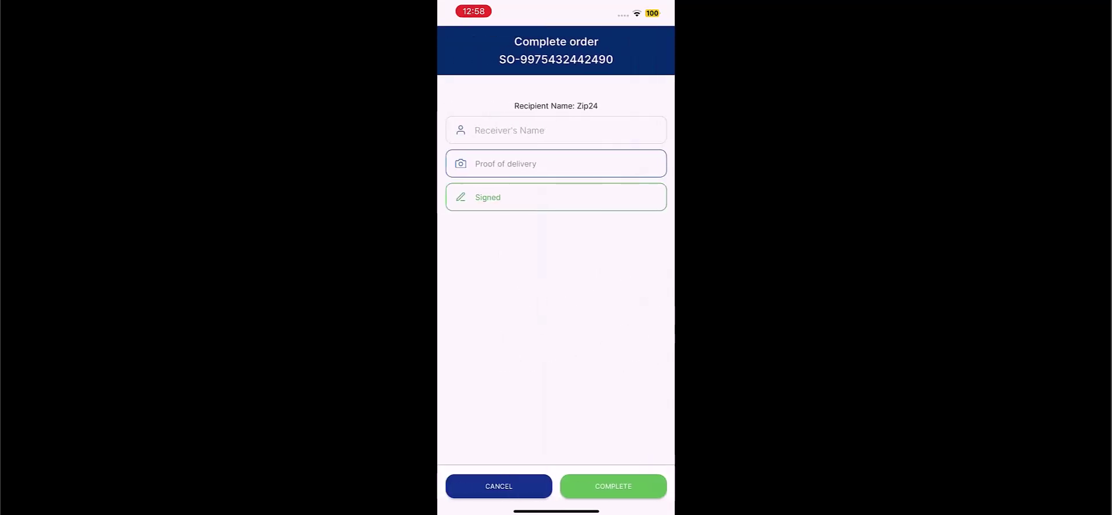
left_click(614, 484)
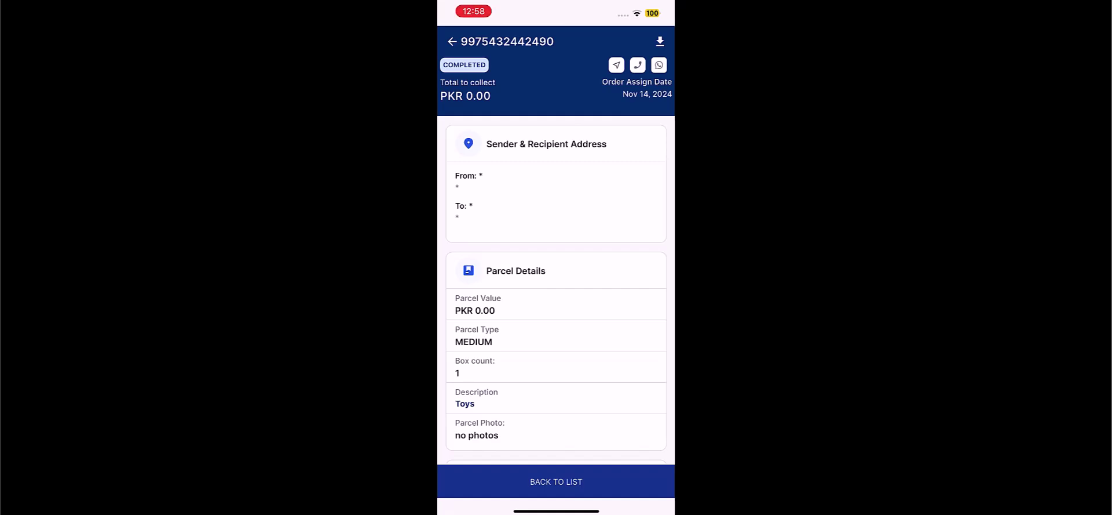
Return to the rider's now-empty order list
scroll(556, 261, "down", 5)
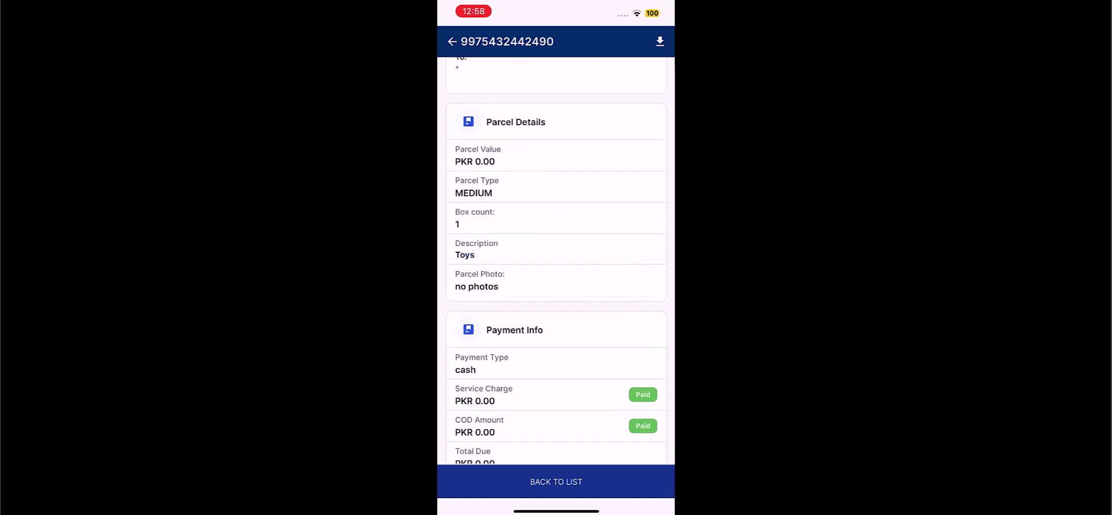
scroll(557, 261, "up", 5)
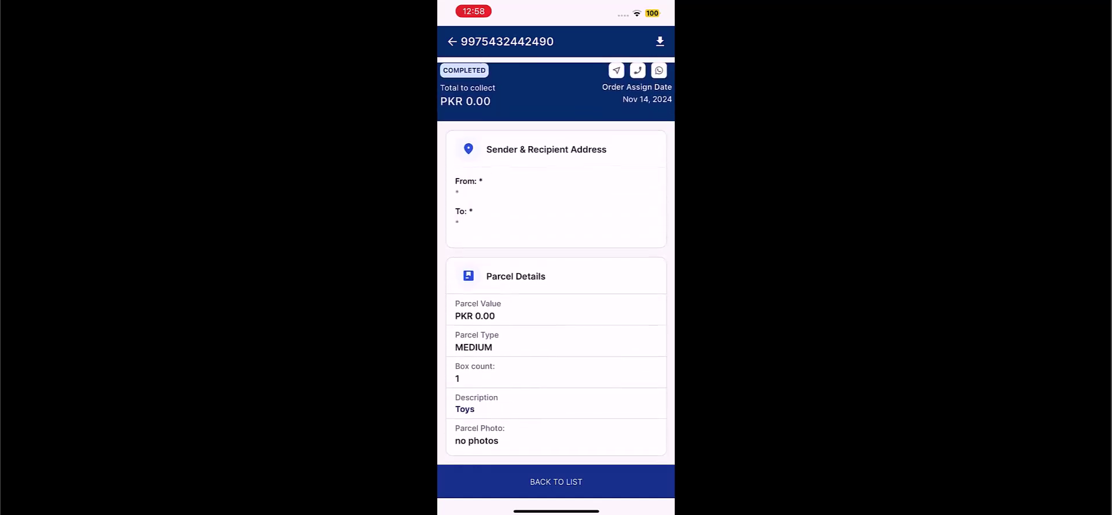
left_click(557, 481)
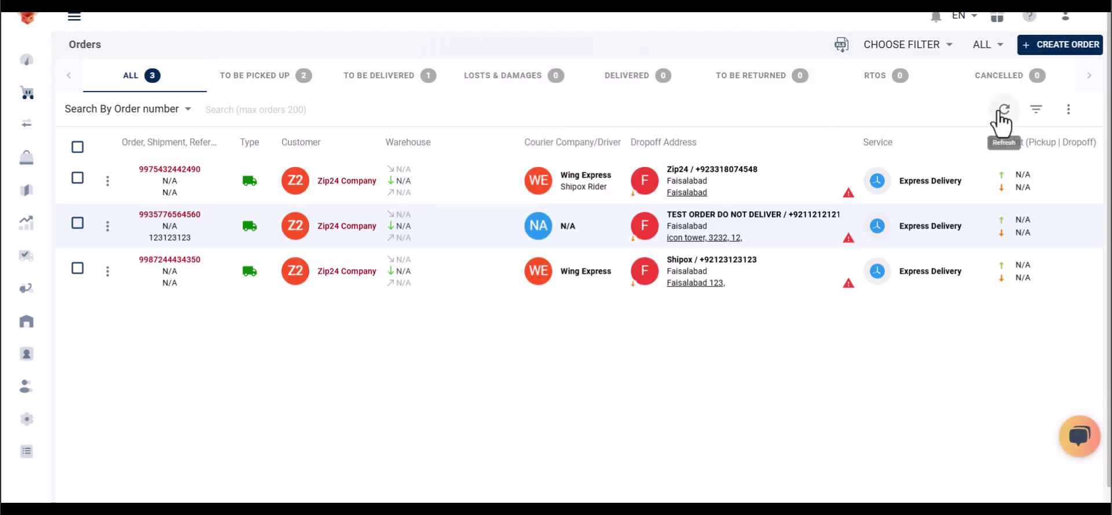
left_click(1001, 111)
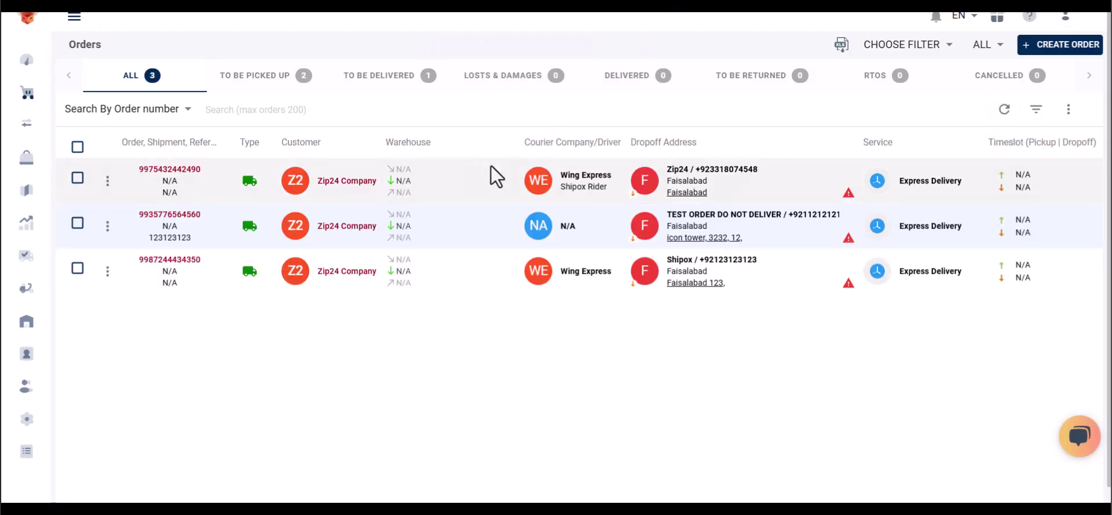
left_click(184, 169)
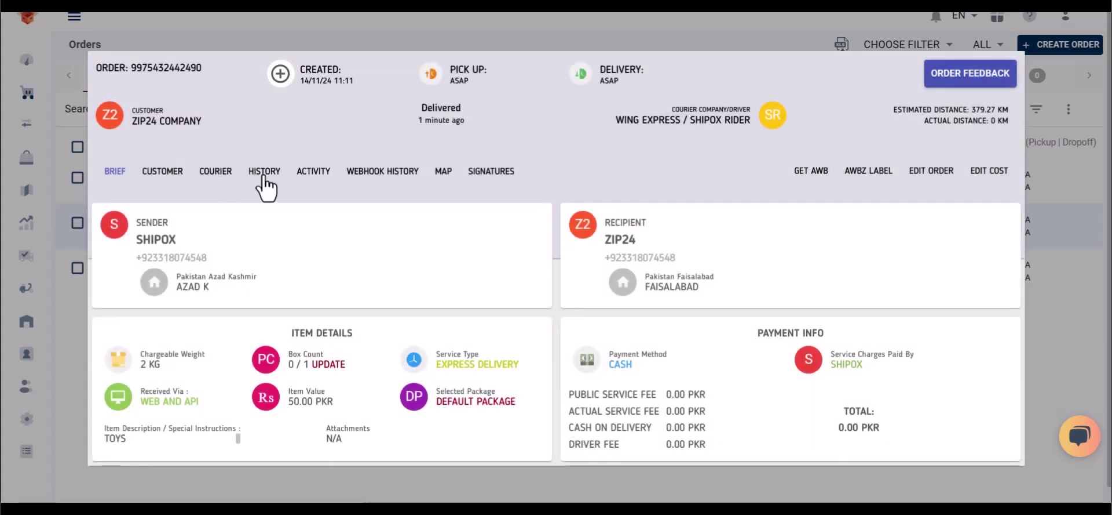
left_click(263, 176)
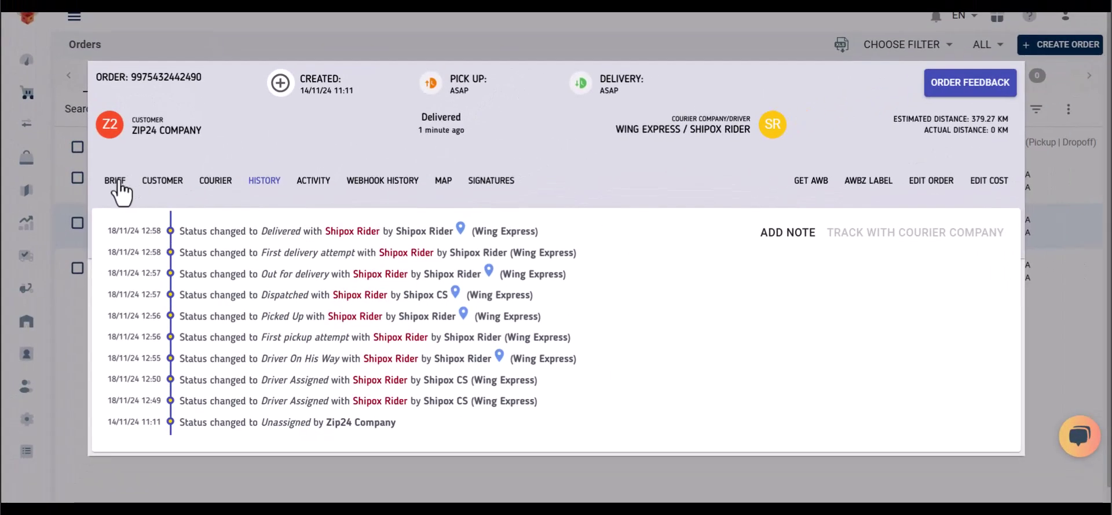
left_click(119, 182)
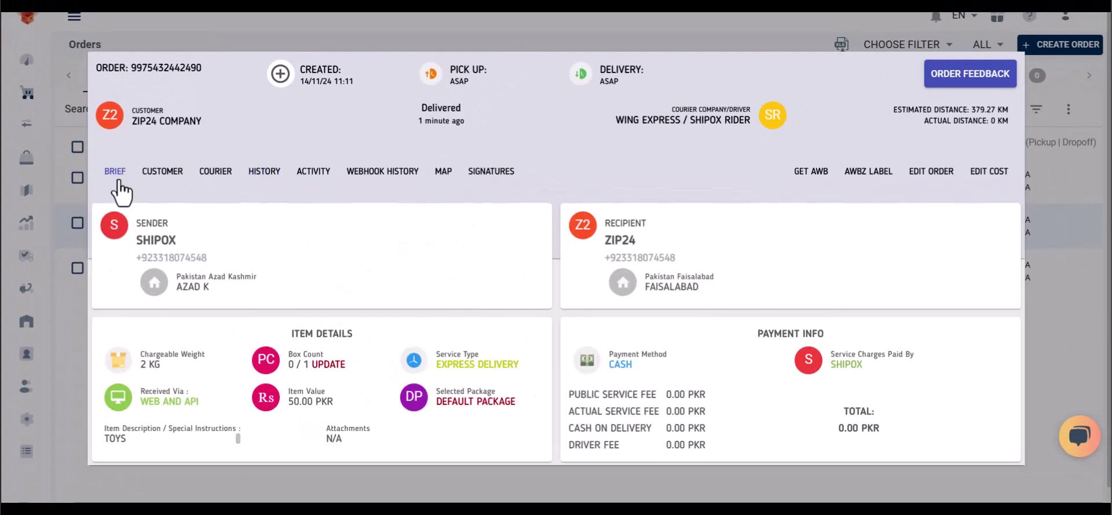